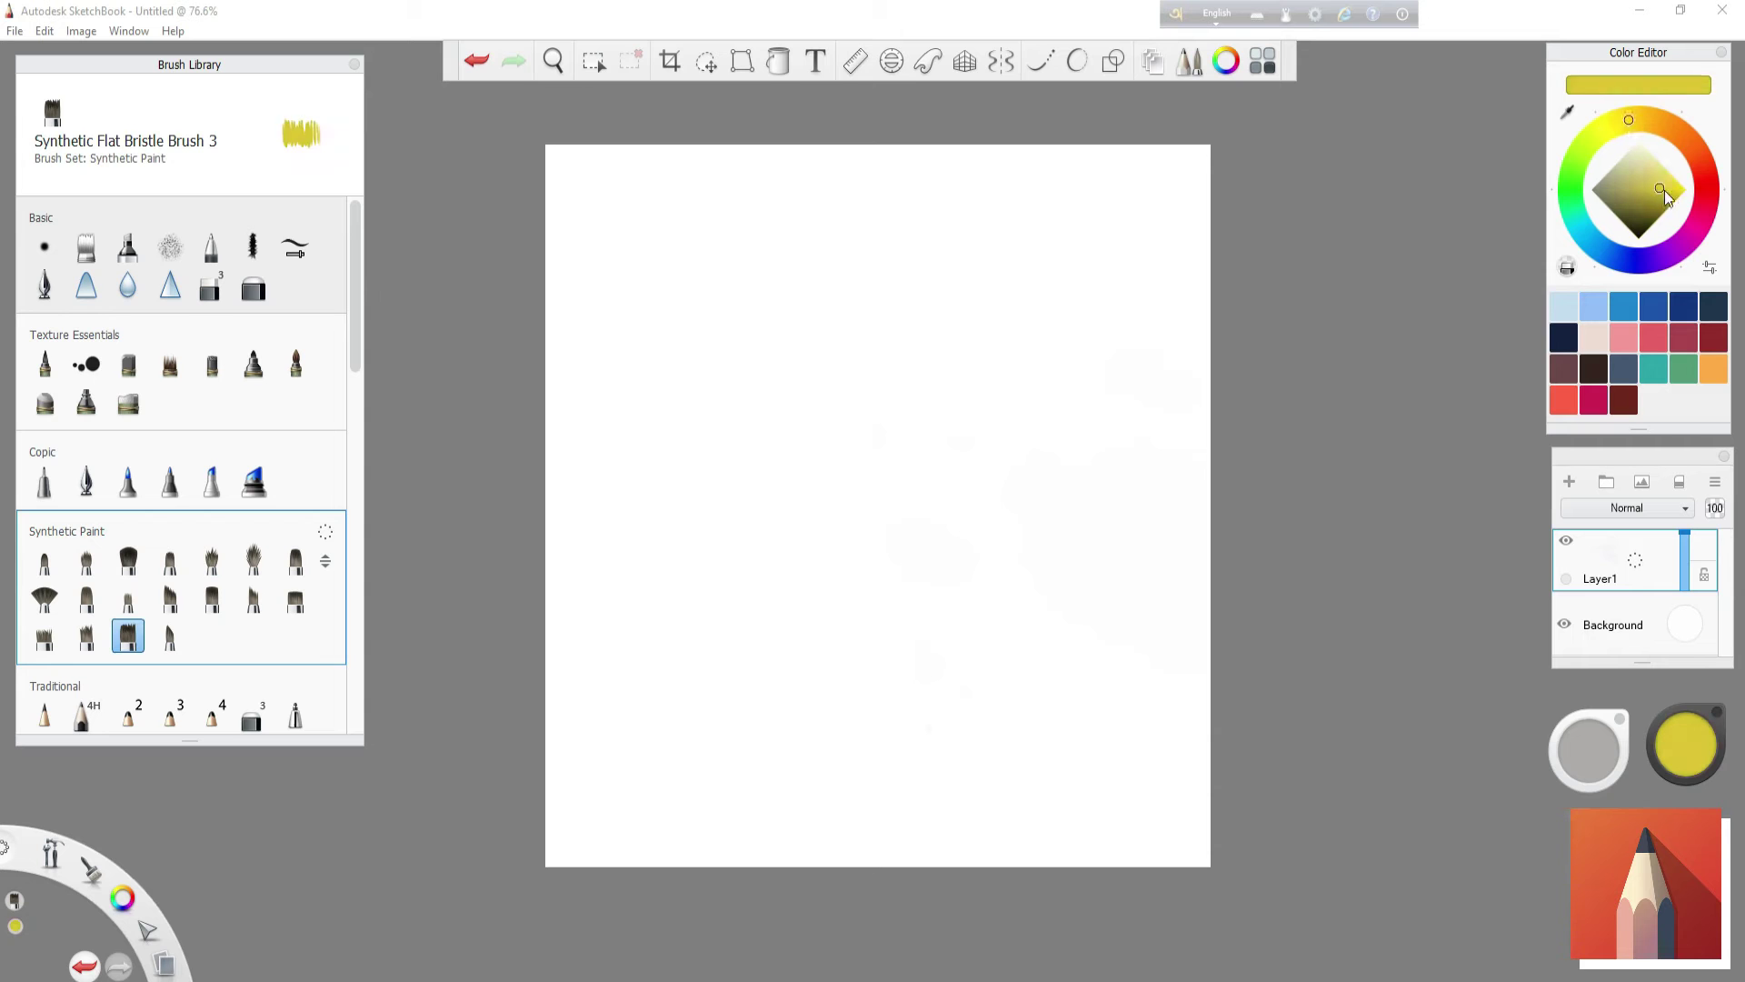
- Paint a wide yellow band across the top with the Airbrush Tapered
{"action": "left_click", "coordinate": [925, 629]}
{"action": "mouse_move", "coordinate": [586, 236]}
{"action": "left_mouse_down"}
{"action": "mouse_move", "coordinate": [754, 181]}
{"action": "mouse_move", "coordinate": [709, 291]}
{"action": "left_mouse_up"}
{"action": "left_click", "coordinate": [45, 636]}
{"action": "left_click", "coordinate": [128, 561]}
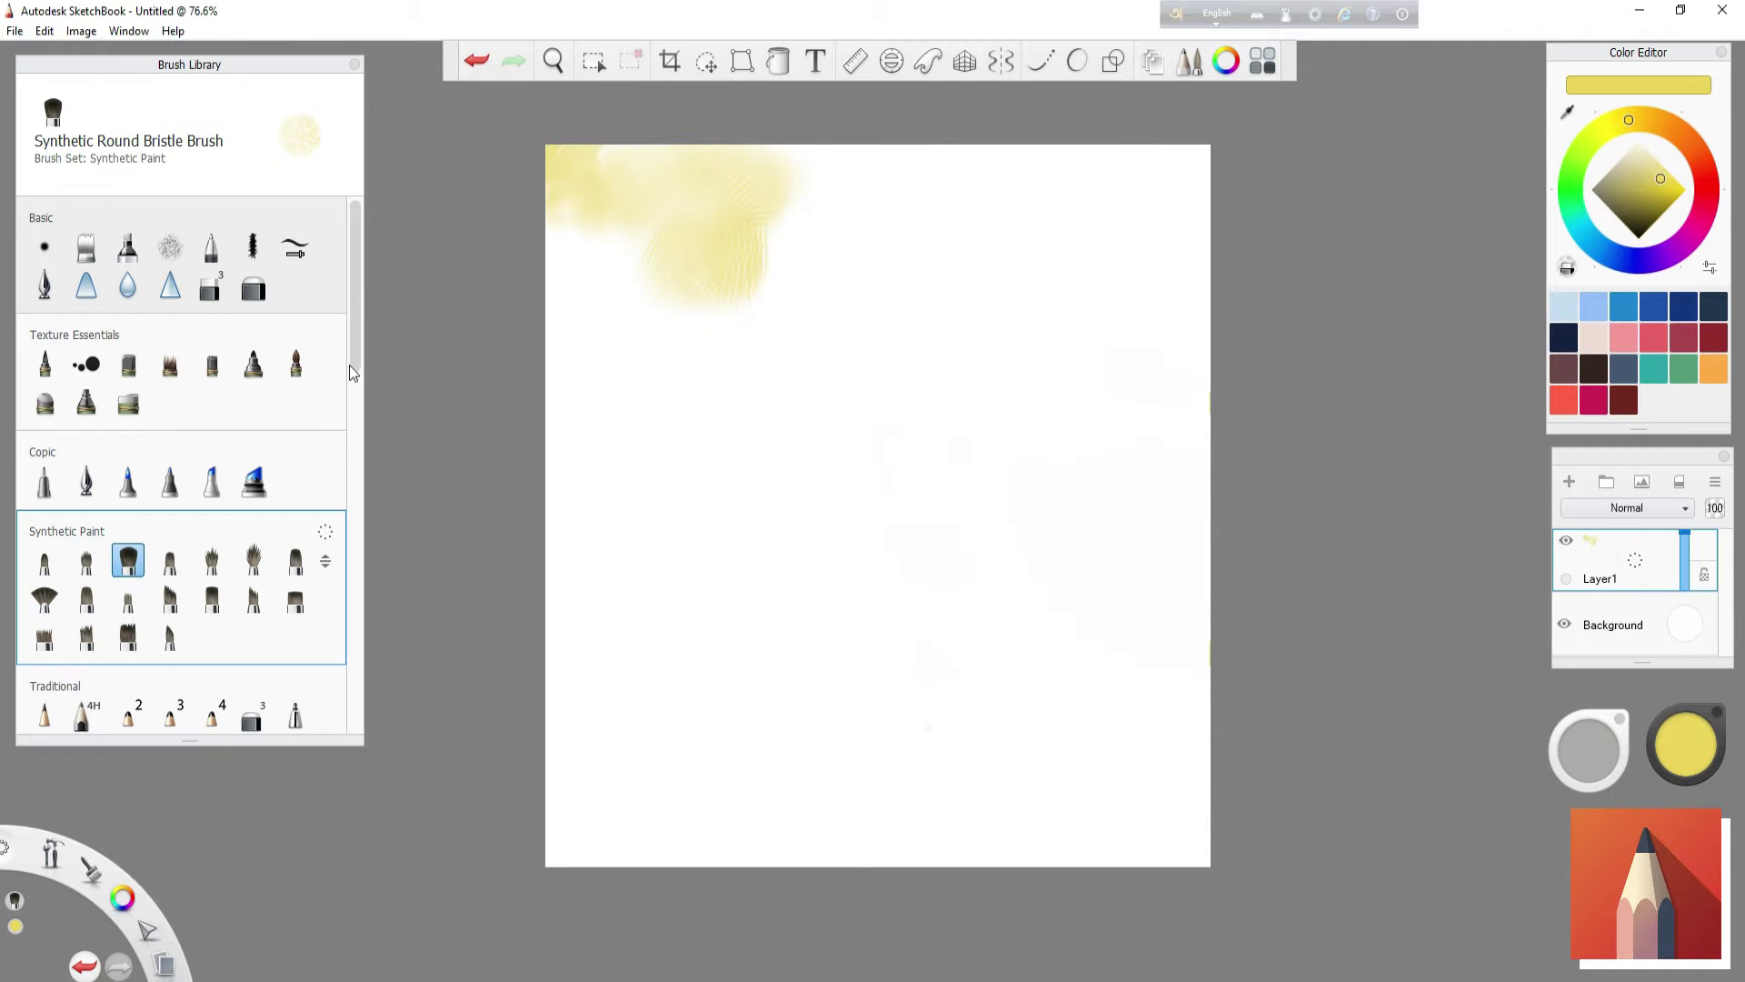
{"action": "left_click_drag", "start_coordinate": [355, 368], "coordinate": [373, 677]}
{"action": "left_click", "coordinate": [44, 559]}
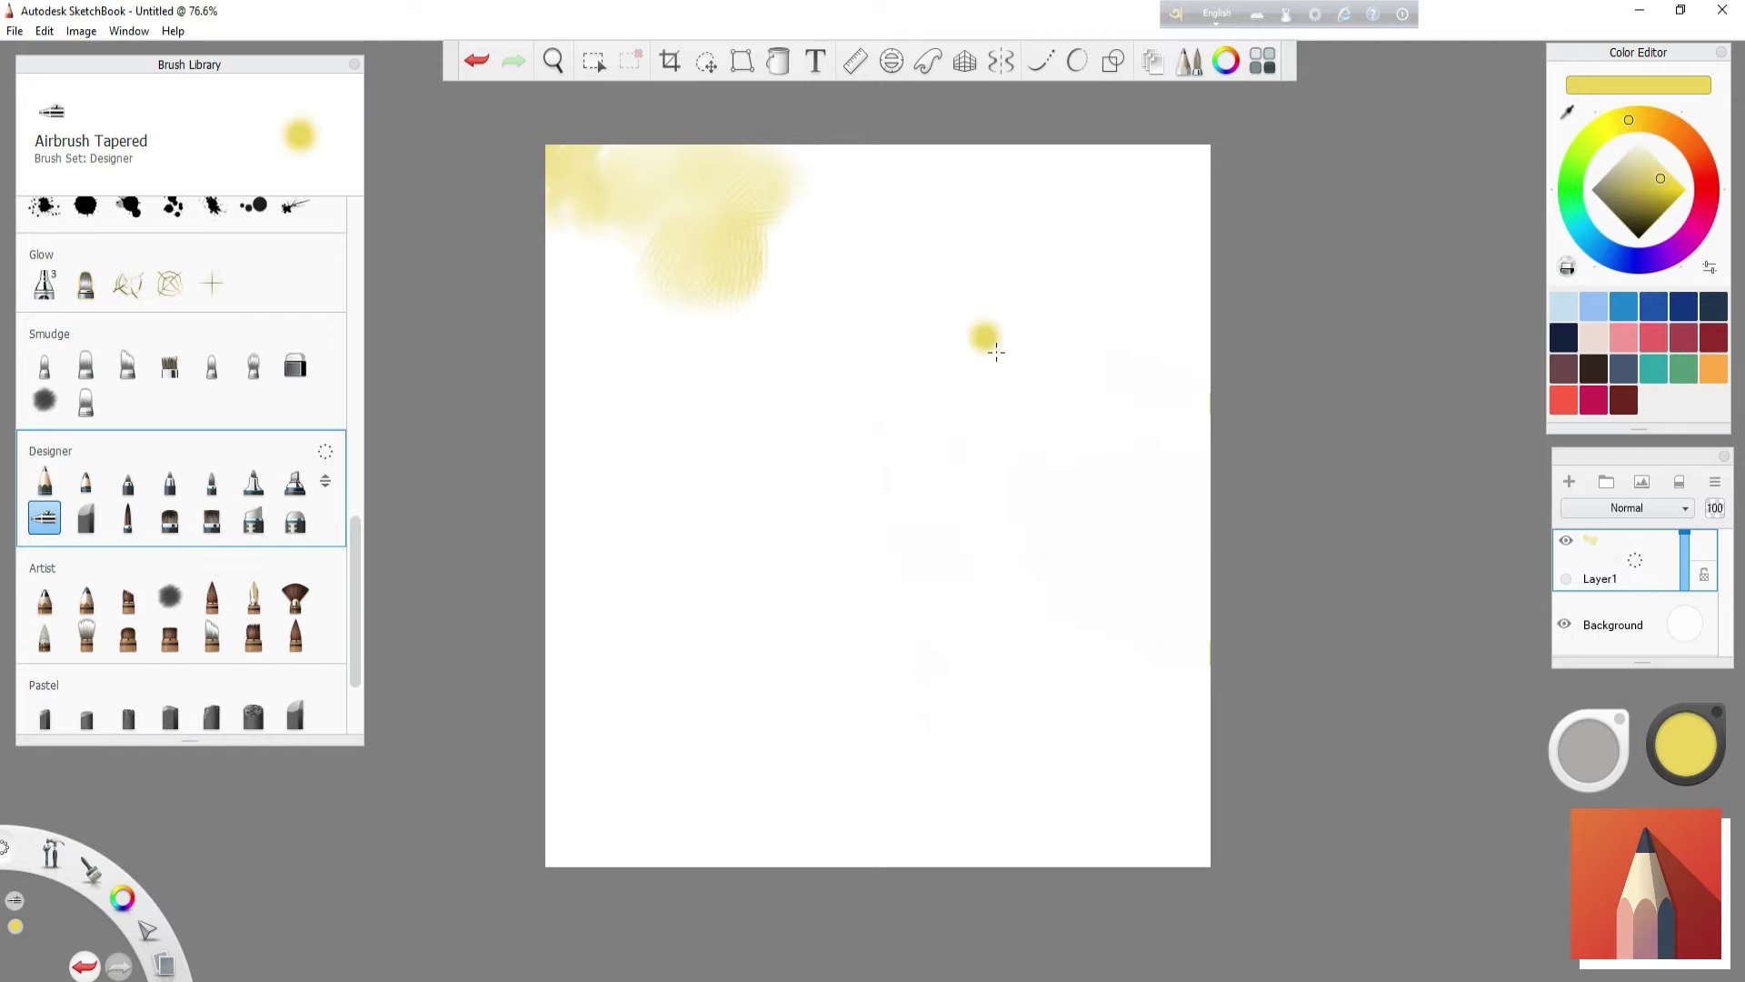
{"action": "key", "text": "ctrl+b"}
{"action": "mouse_move", "coordinate": [573, 209]}
{"action": "left_mouse_down"}
{"action": "mouse_move", "coordinate": [808, 188]}
{"action": "mouse_move", "coordinate": [563, 300]}
{"action": "mouse_move", "coordinate": [1200, 409]}
{"action": "left_mouse_up"}
- Paint light-orange, dark-orange and red bands below the yellow
{"action": "left_click", "coordinate": [1677, 131]}
{"action": "mouse_move", "coordinate": [557, 351]}
{"action": "left_mouse_down"}
{"action": "mouse_move", "coordinate": [1200, 491]}
{"action": "mouse_move", "coordinate": [564, 563]}
{"action": "left_mouse_up"}
{"action": "left_click", "coordinate": [1675, 191]}
{"action": "mouse_move", "coordinate": [1146, 591]}
{"action": "left_mouse_down"}
{"action": "mouse_move", "coordinate": [558, 585]}
{"action": "mouse_move", "coordinate": [564, 691]}
{"action": "left_mouse_up"}
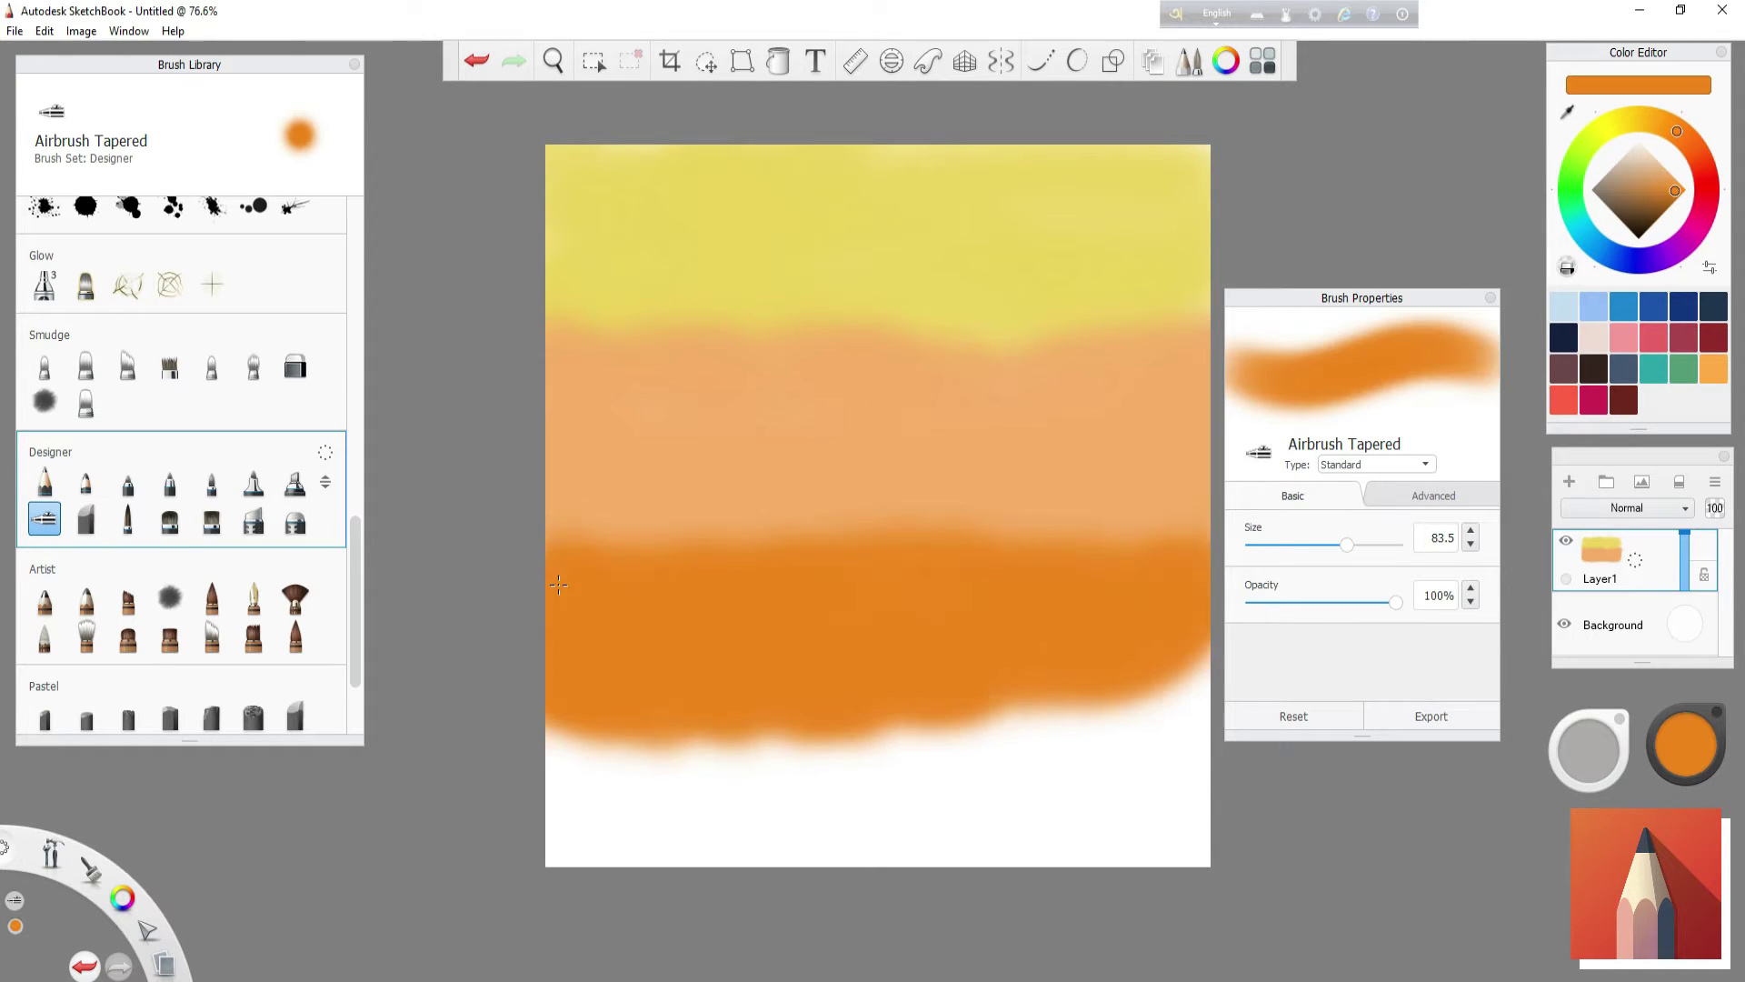
{"action": "left_click", "coordinate": [1702, 162]}
{"action": "mouse_move", "coordinate": [563, 755]}
{"action": "left_mouse_down"}
{"action": "mouse_move", "coordinate": [516, 795]}
{"action": "mouse_move", "coordinate": [582, 823]}
{"action": "mouse_move", "coordinate": [1200, 846]}
{"action": "left_mouse_up"}
{"action": "left_click_drag", "start_coordinate": [354, 546], "coordinate": [356, 627]}
{"action": "left_click", "coordinate": [169, 705]}
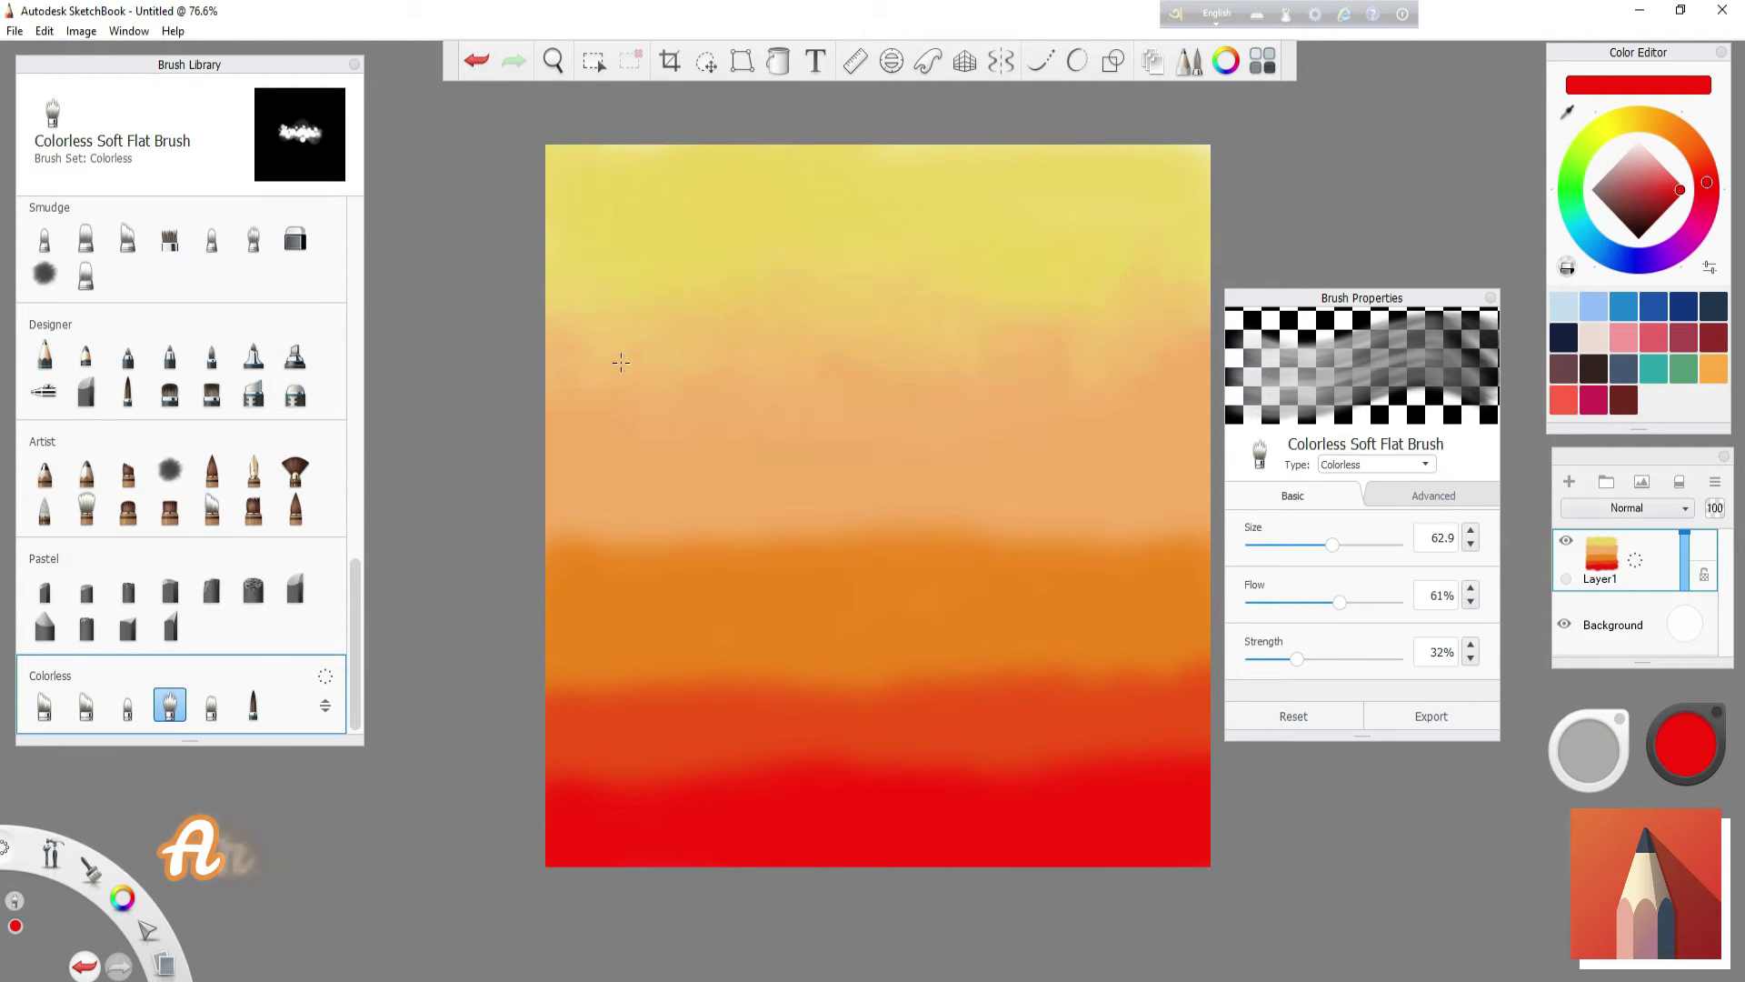
- Smudge the yellow, orange and red boundaries into a smooth gradient with the colourless brush
{"action": "left_click_drag", "start_coordinate": [732, 501], "coordinate": [627, 597]}
{"action": "left_click_drag", "start_coordinate": [823, 515], "coordinate": [1149, 545]}
{"action": "mouse_move", "coordinate": [554, 704]}
{"action": "left_mouse_down"}
{"action": "mouse_move", "coordinate": [800, 663]}
{"action": "mouse_move", "coordinate": [1173, 650]}
{"action": "left_mouse_up"}
{"action": "mouse_move", "coordinate": [909, 727]}
{"action": "left_mouse_down"}
{"action": "mouse_move", "coordinate": [690, 766]}
{"action": "mouse_move", "coordinate": [1187, 568]}
{"action": "left_mouse_up"}
{"action": "left_click_drag", "start_coordinate": [905, 779], "coordinate": [1012, 616]}
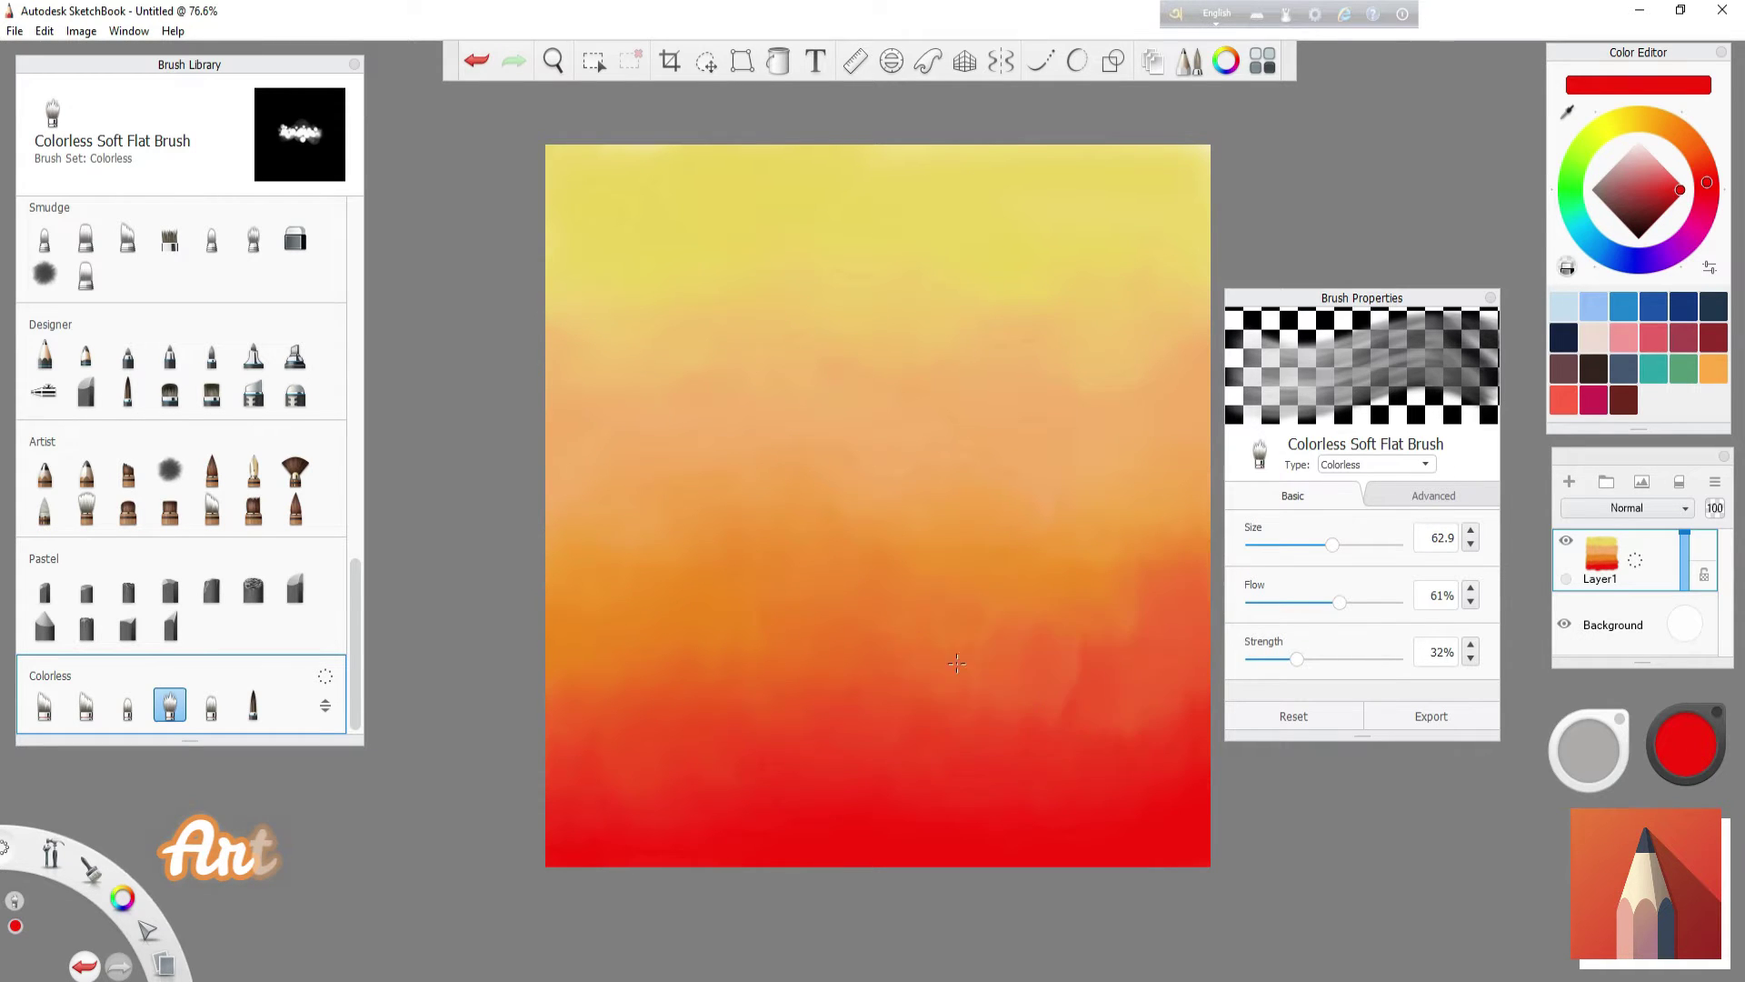
{"action": "left_click_drag", "start_coordinate": [592, 598], "coordinate": [1019, 628]}
{"action": "left_click_drag", "start_coordinate": [743, 749], "coordinate": [1045, 610]}
{"action": "mouse_move", "coordinate": [628, 591]}
{"action": "left_mouse_down"}
{"action": "mouse_move", "coordinate": [636, 545]}
{"action": "mouse_move", "coordinate": [939, 460]}
{"action": "left_mouse_up"}
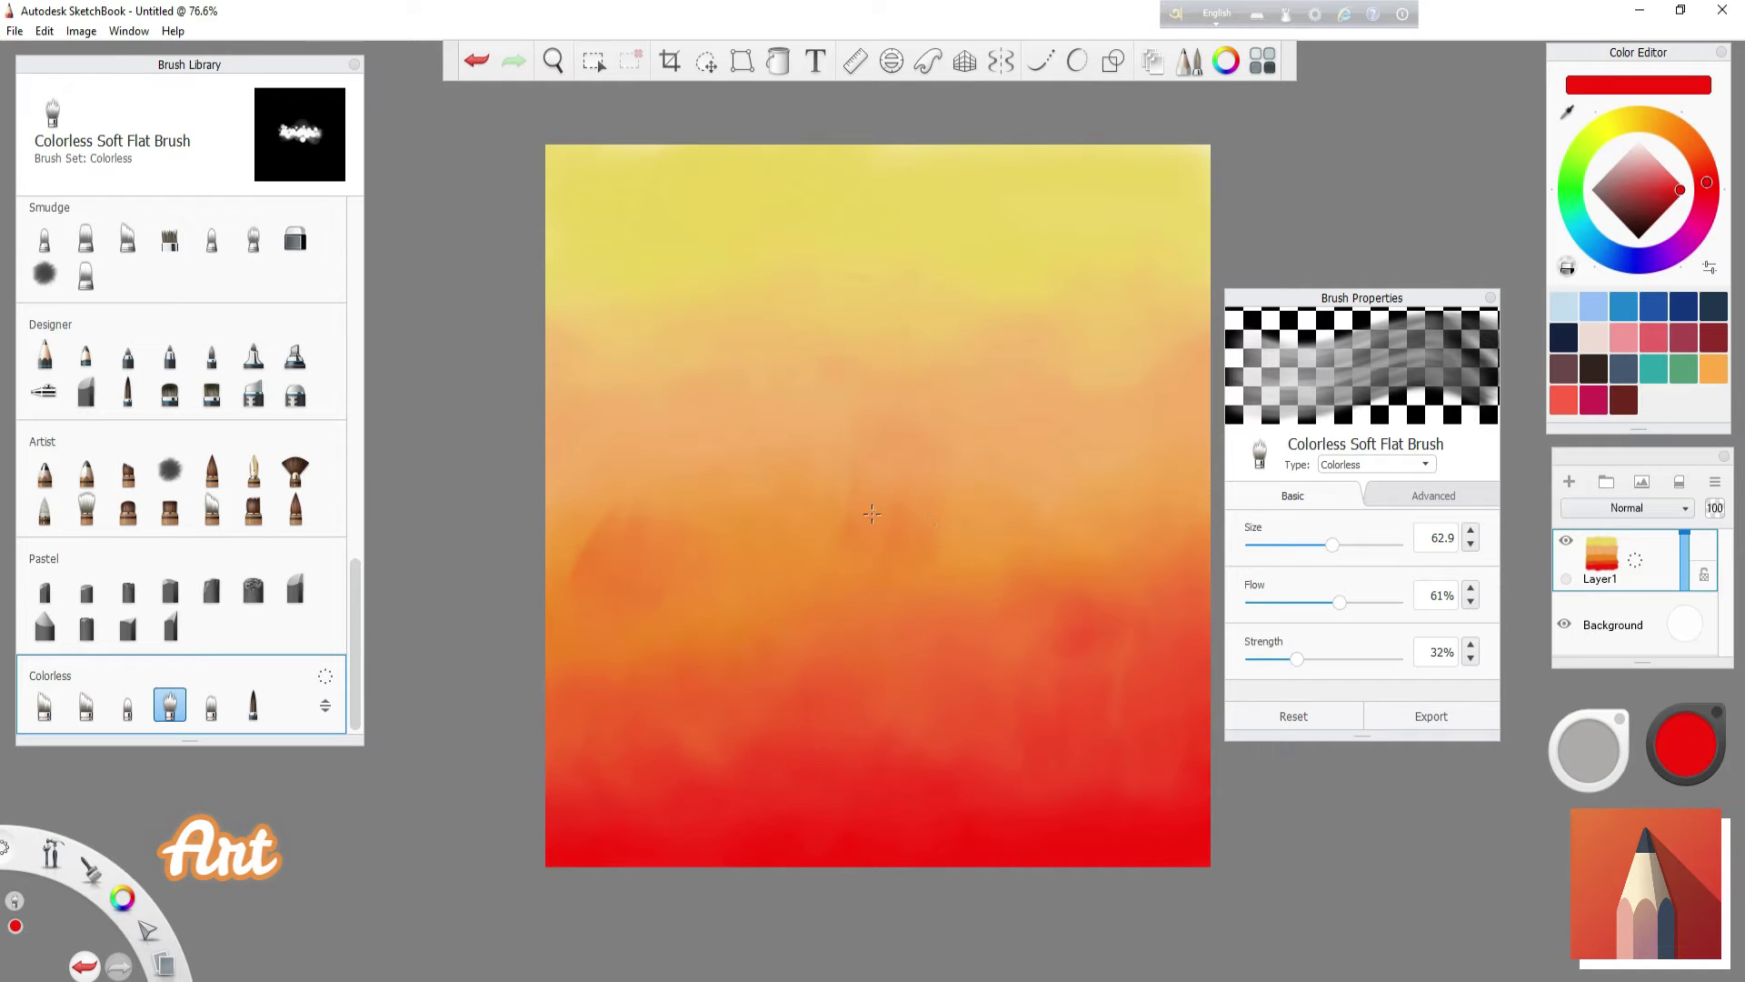
- Add a new empty layer above the gradient
{"action": "left_click", "coordinate": [1491, 297]}
{"action": "key", "text": "ctrl+shift+n"}
{"action": "scroll", "coordinate": [354, 509], "scroll_direction": "up", "scroll_amount": 3}
- Set the colour to black and choose a pencil brush for sketching
{"action": "left_click", "coordinate": [86, 546]}
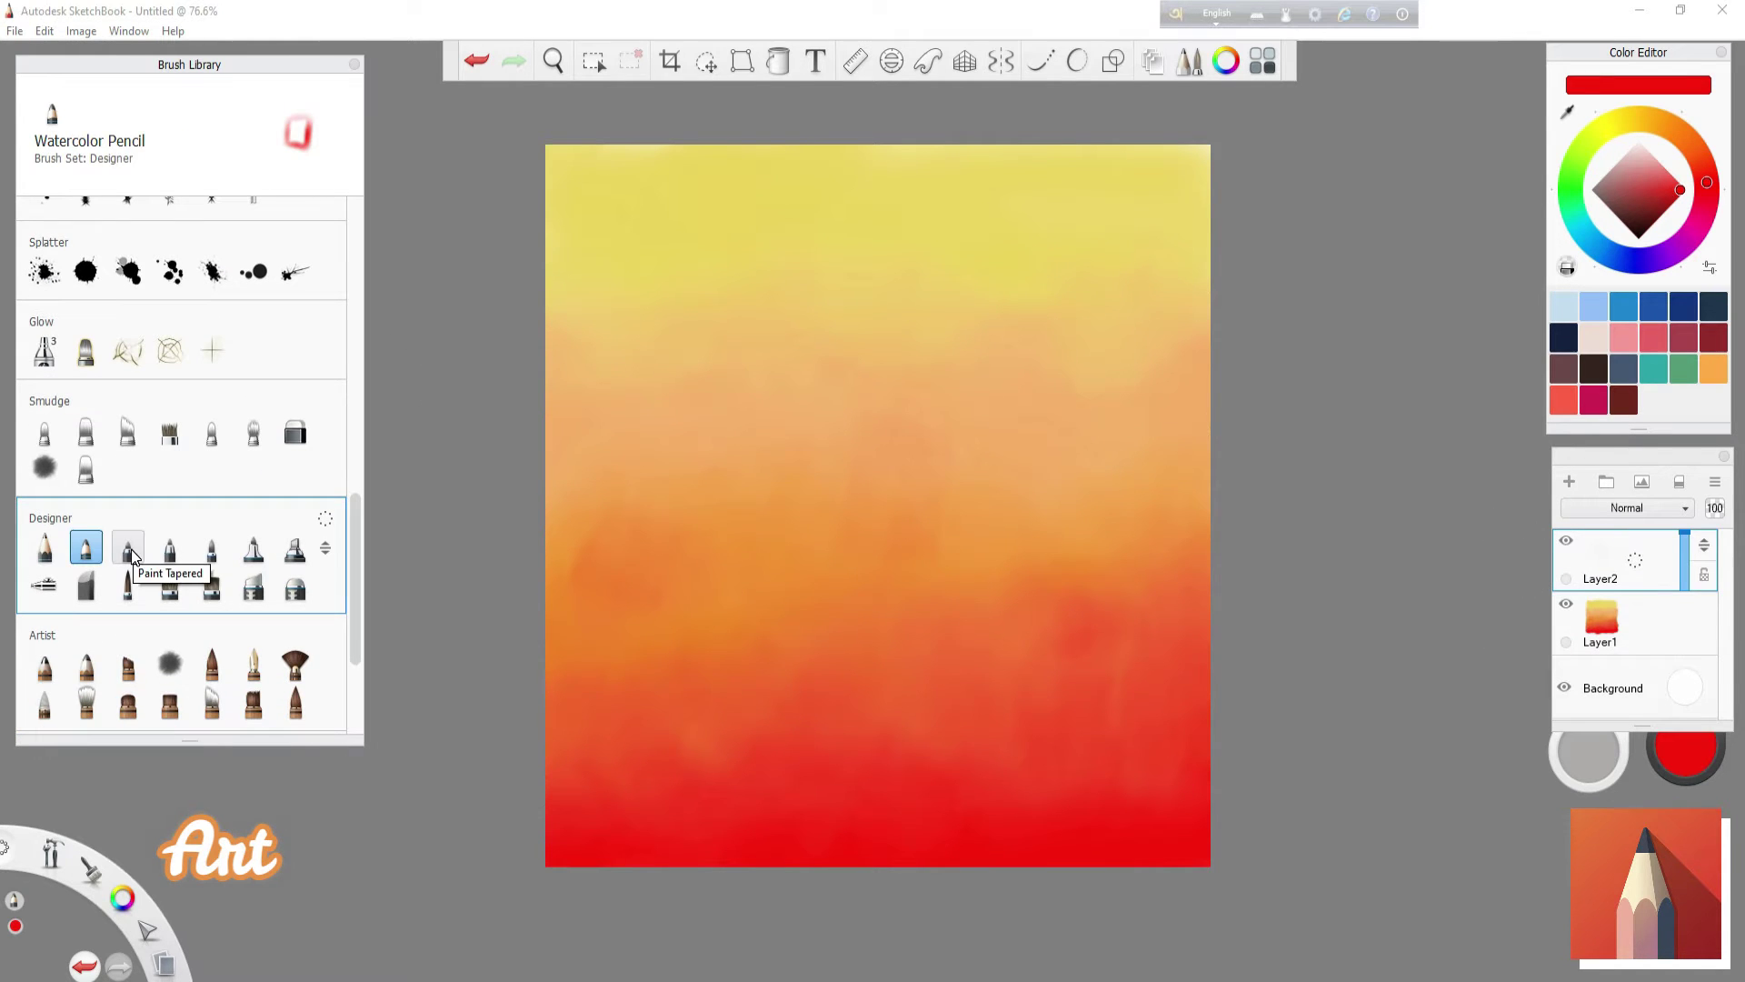
{"action": "left_click", "coordinate": [170, 550], "text": "alt"}
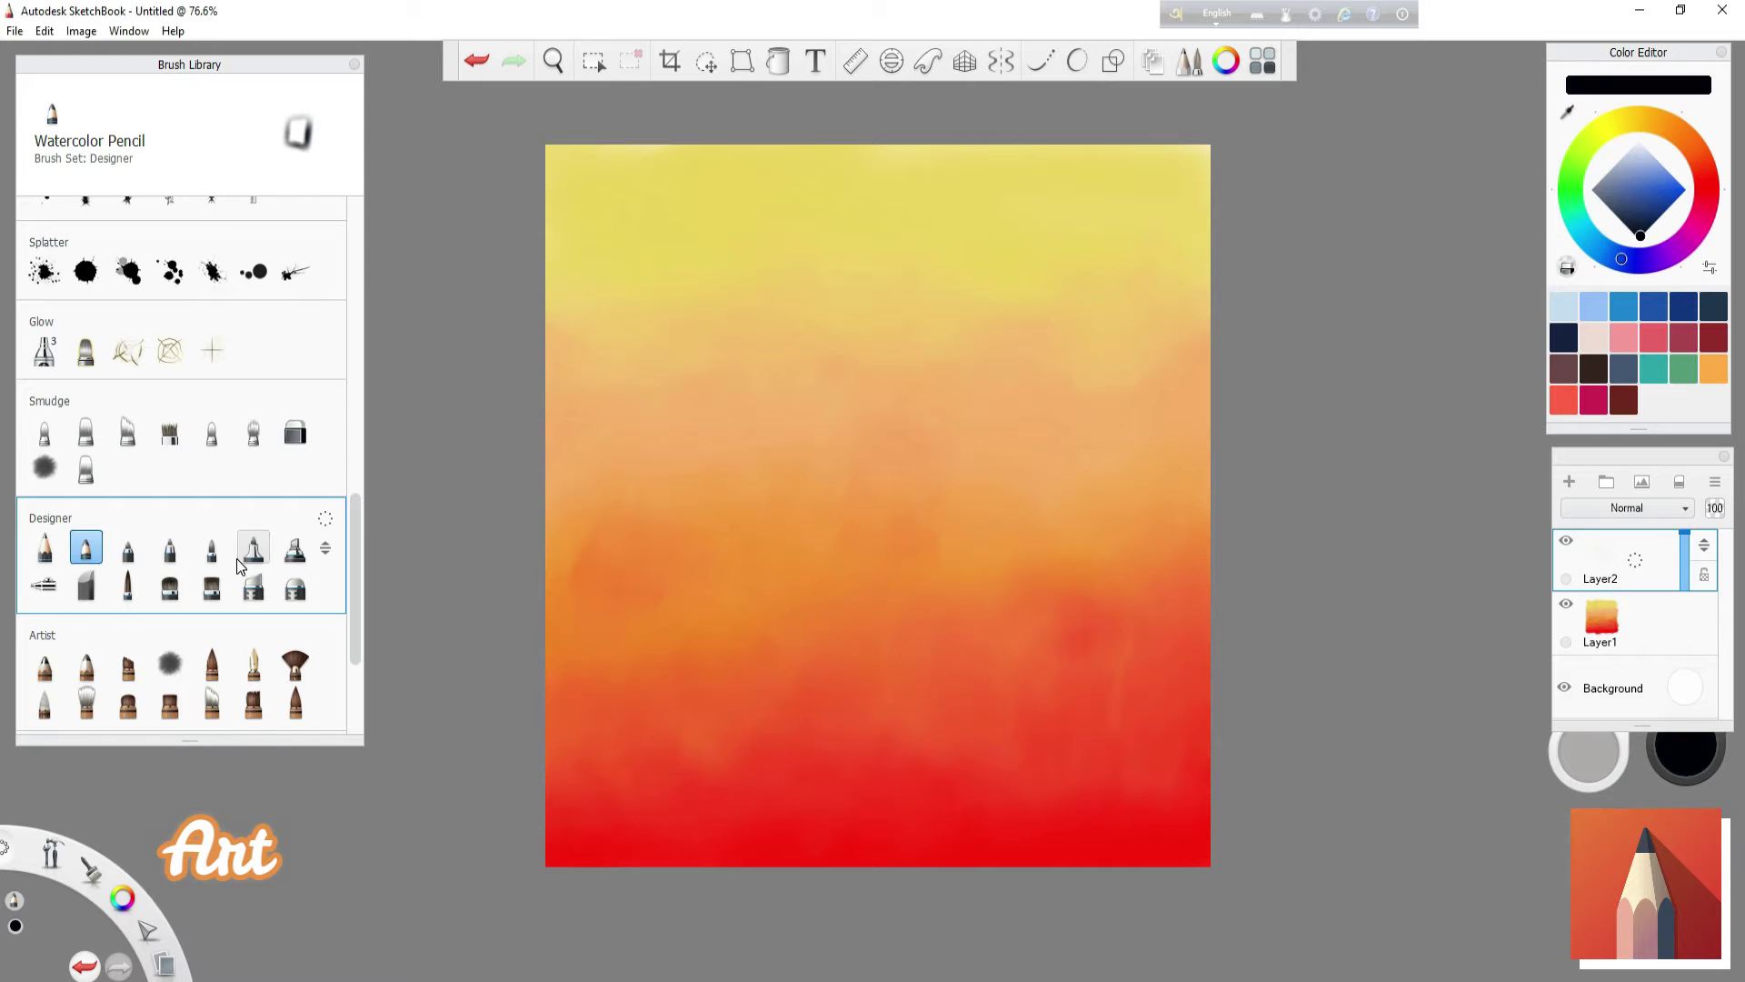
{"action": "scroll", "coordinate": [346, 440], "scroll_direction": "up", "scroll_amount": 5}
{"action": "left_click", "coordinate": [215, 237]}
{"action": "scroll", "coordinate": [273, 409], "scroll_direction": "down", "scroll_amount": 5}
{"action": "left_click", "coordinate": [45, 573]}
- Sketch the black stump and its branches, fixing lines with the soft eraser
{"action": "left_click_drag", "start_coordinate": [921, 600], "coordinate": [889, 509]}
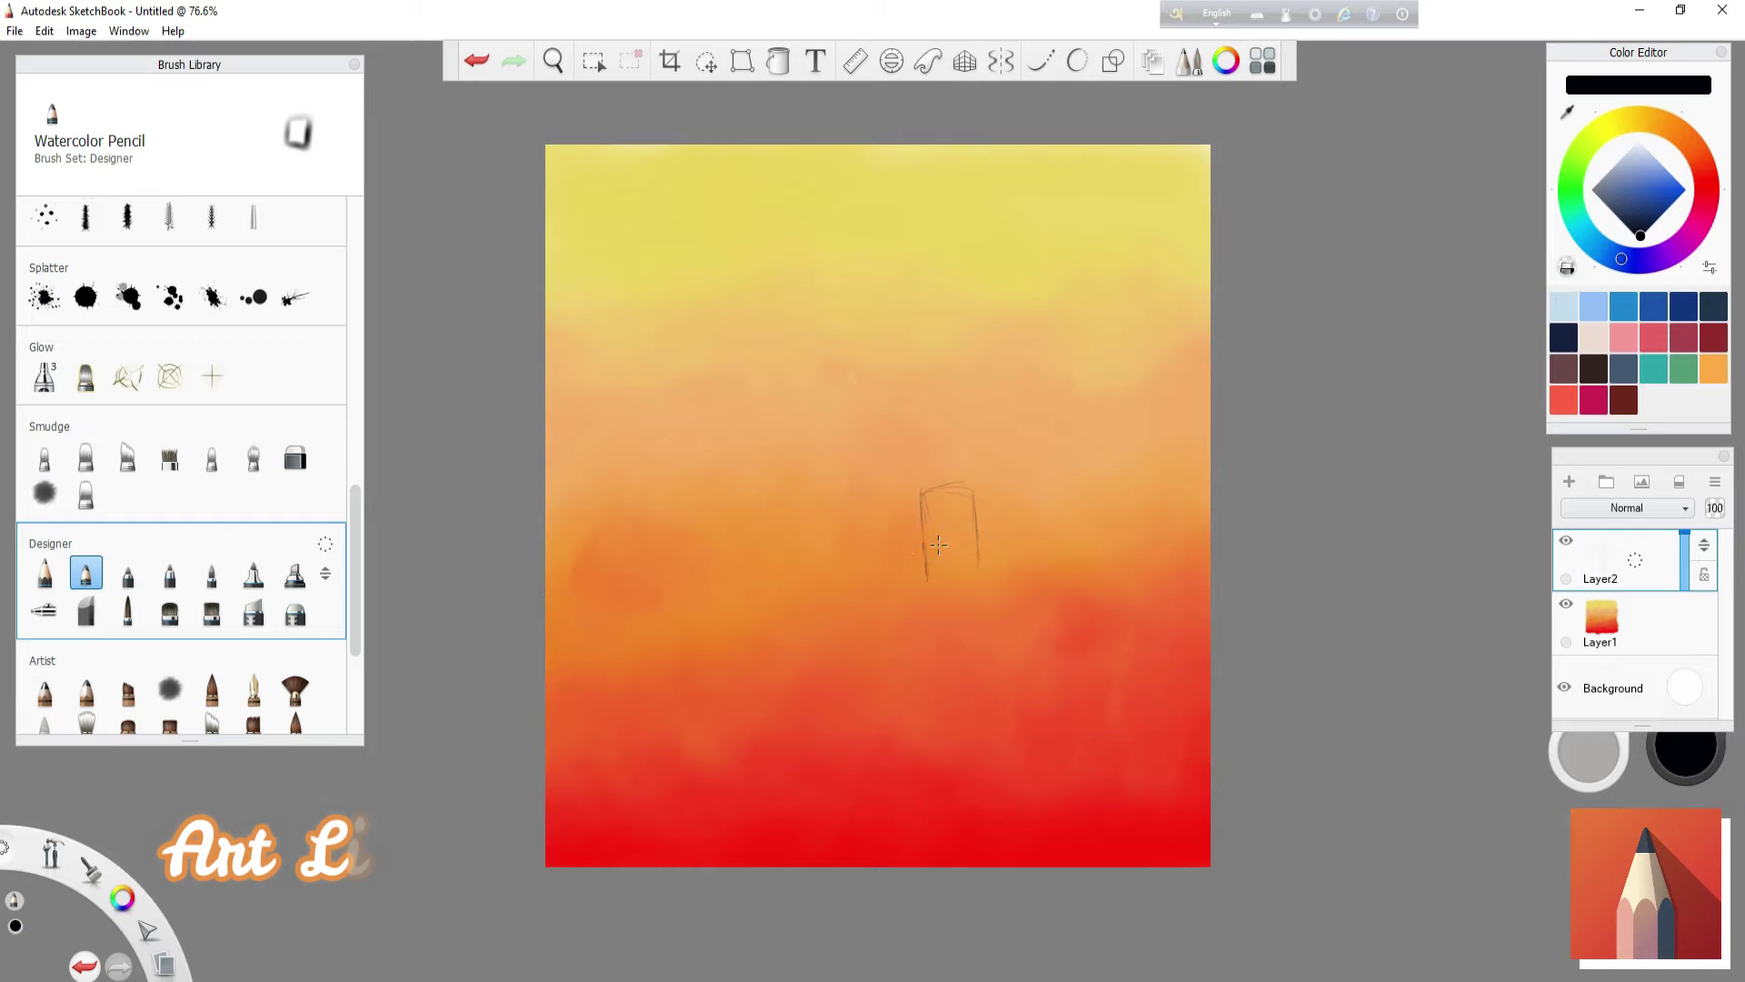
{"action": "mouse_move", "coordinate": [935, 717]}
{"action": "left_mouse_down"}
{"action": "mouse_move", "coordinate": [936, 791]}
{"action": "mouse_move", "coordinate": [866, 563]}
{"action": "left_mouse_up"}
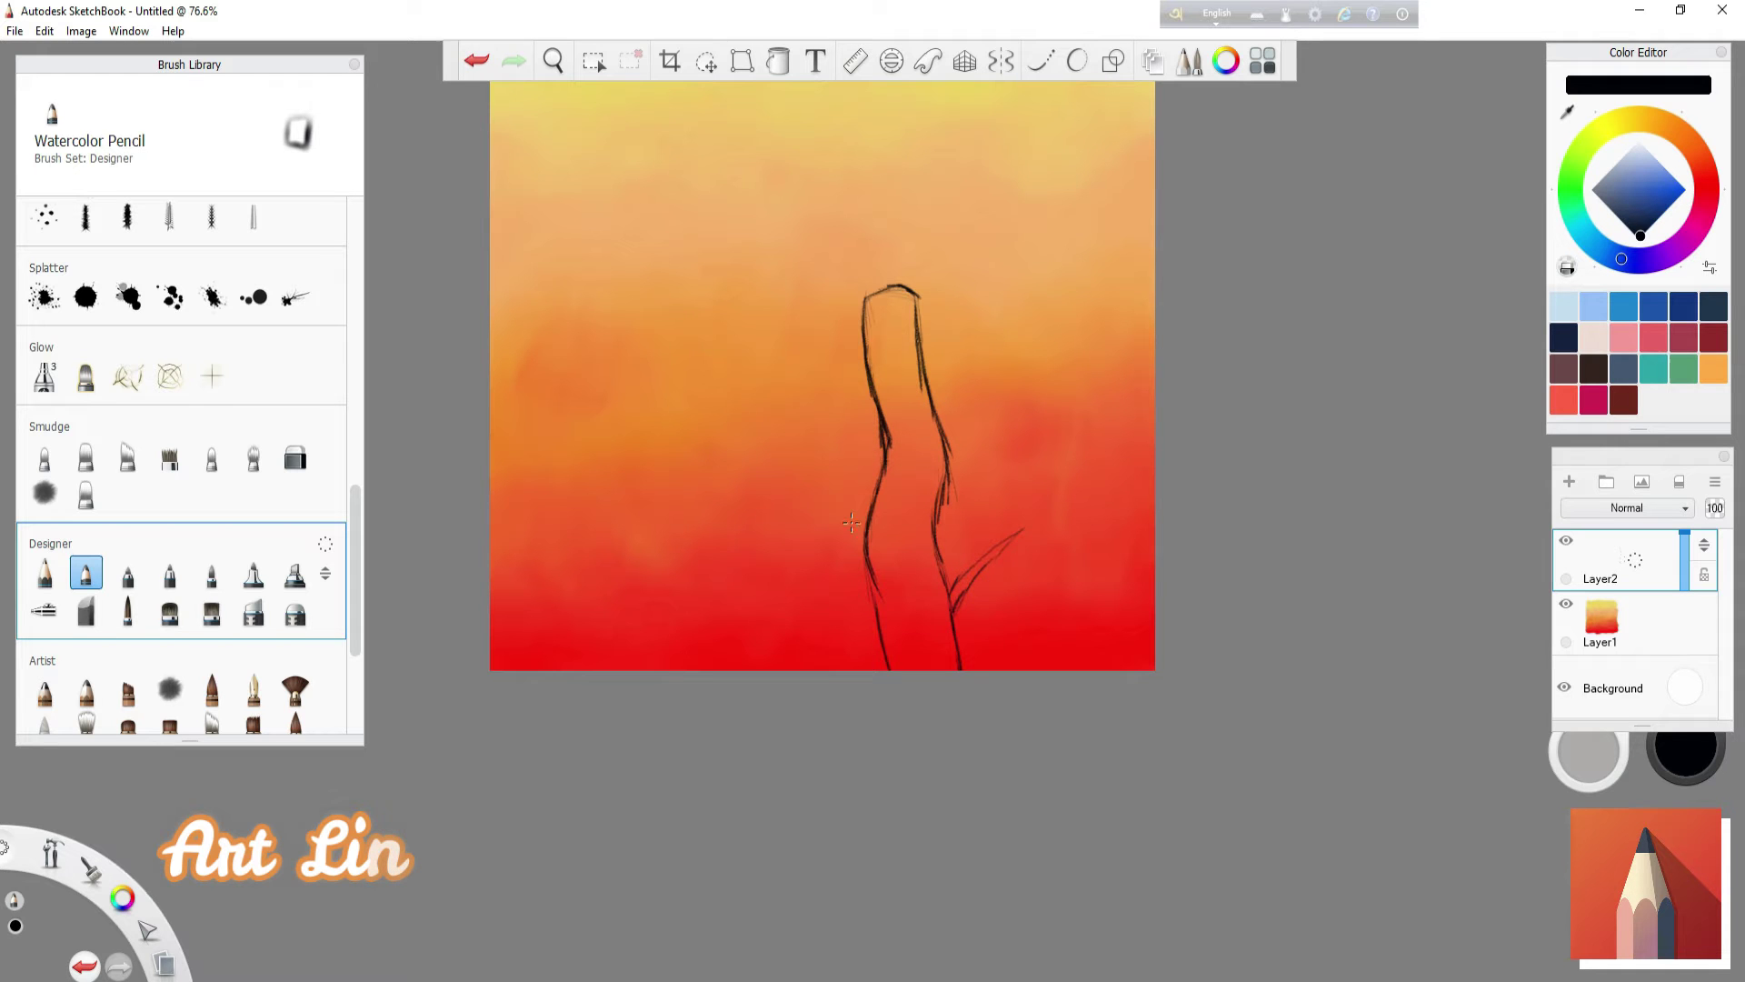
{"action": "left_click", "coordinate": [295, 459]}
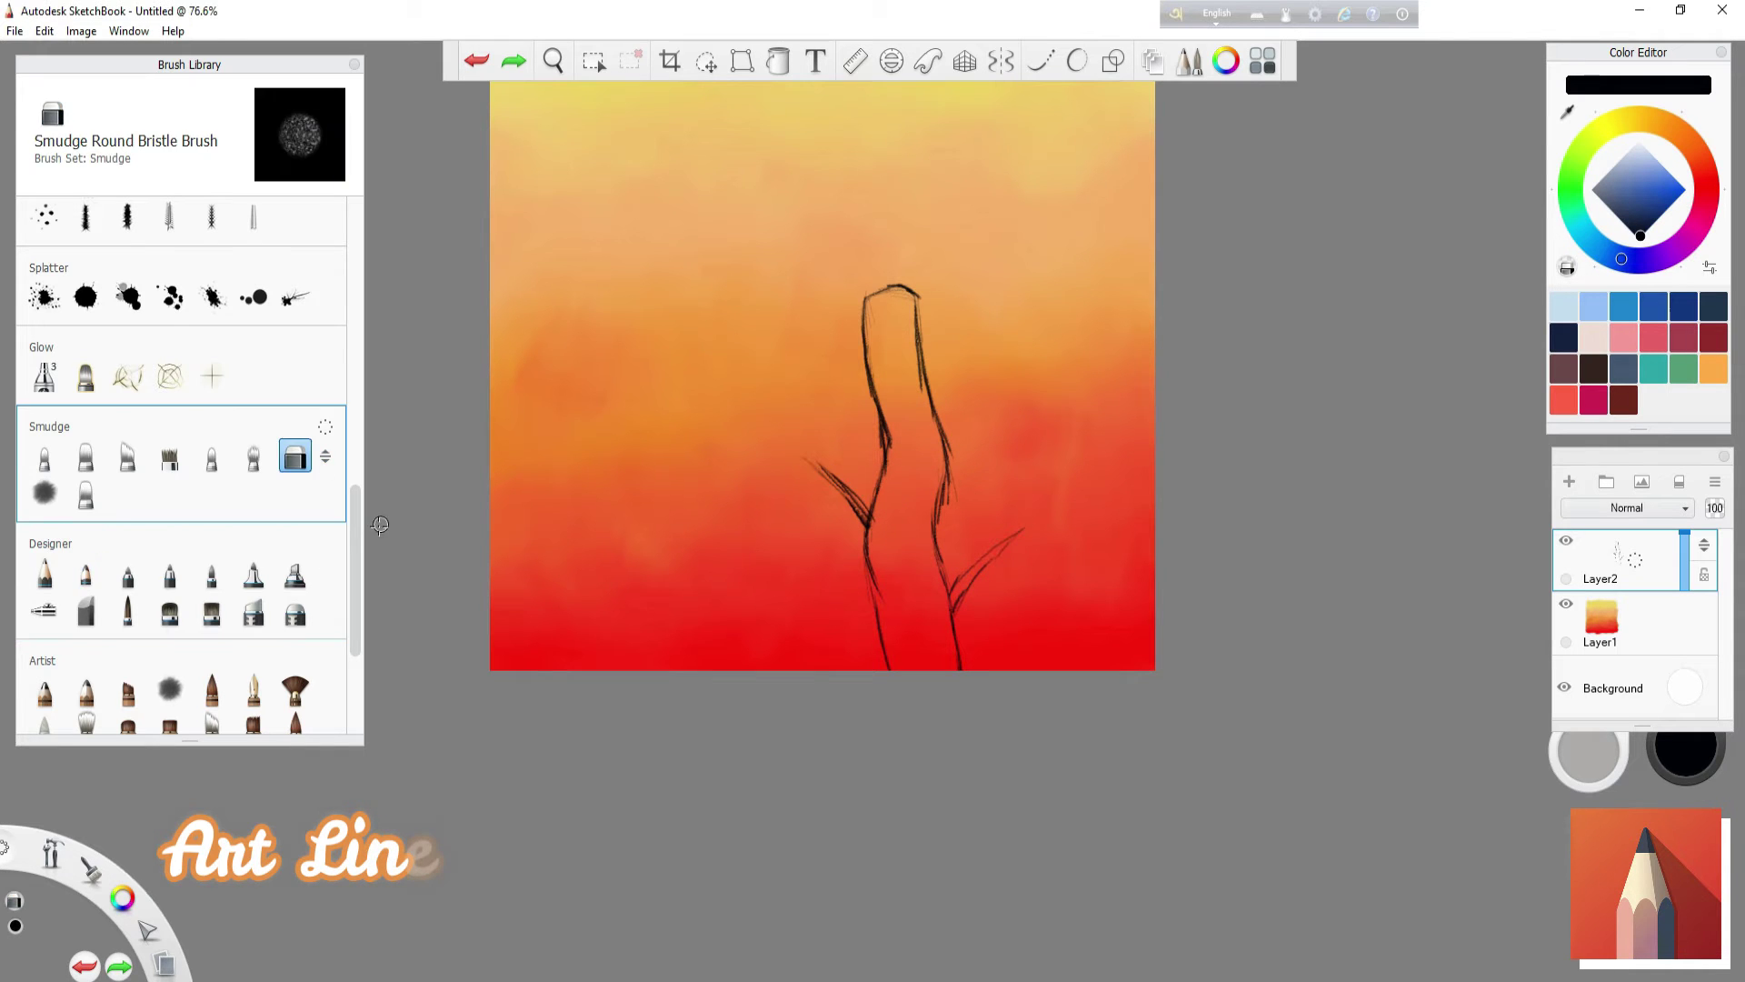
{"action": "scroll", "coordinate": [182, 363], "scroll_direction": "up", "scroll_amount": 10}
{"action": "left_click", "coordinate": [254, 280]}
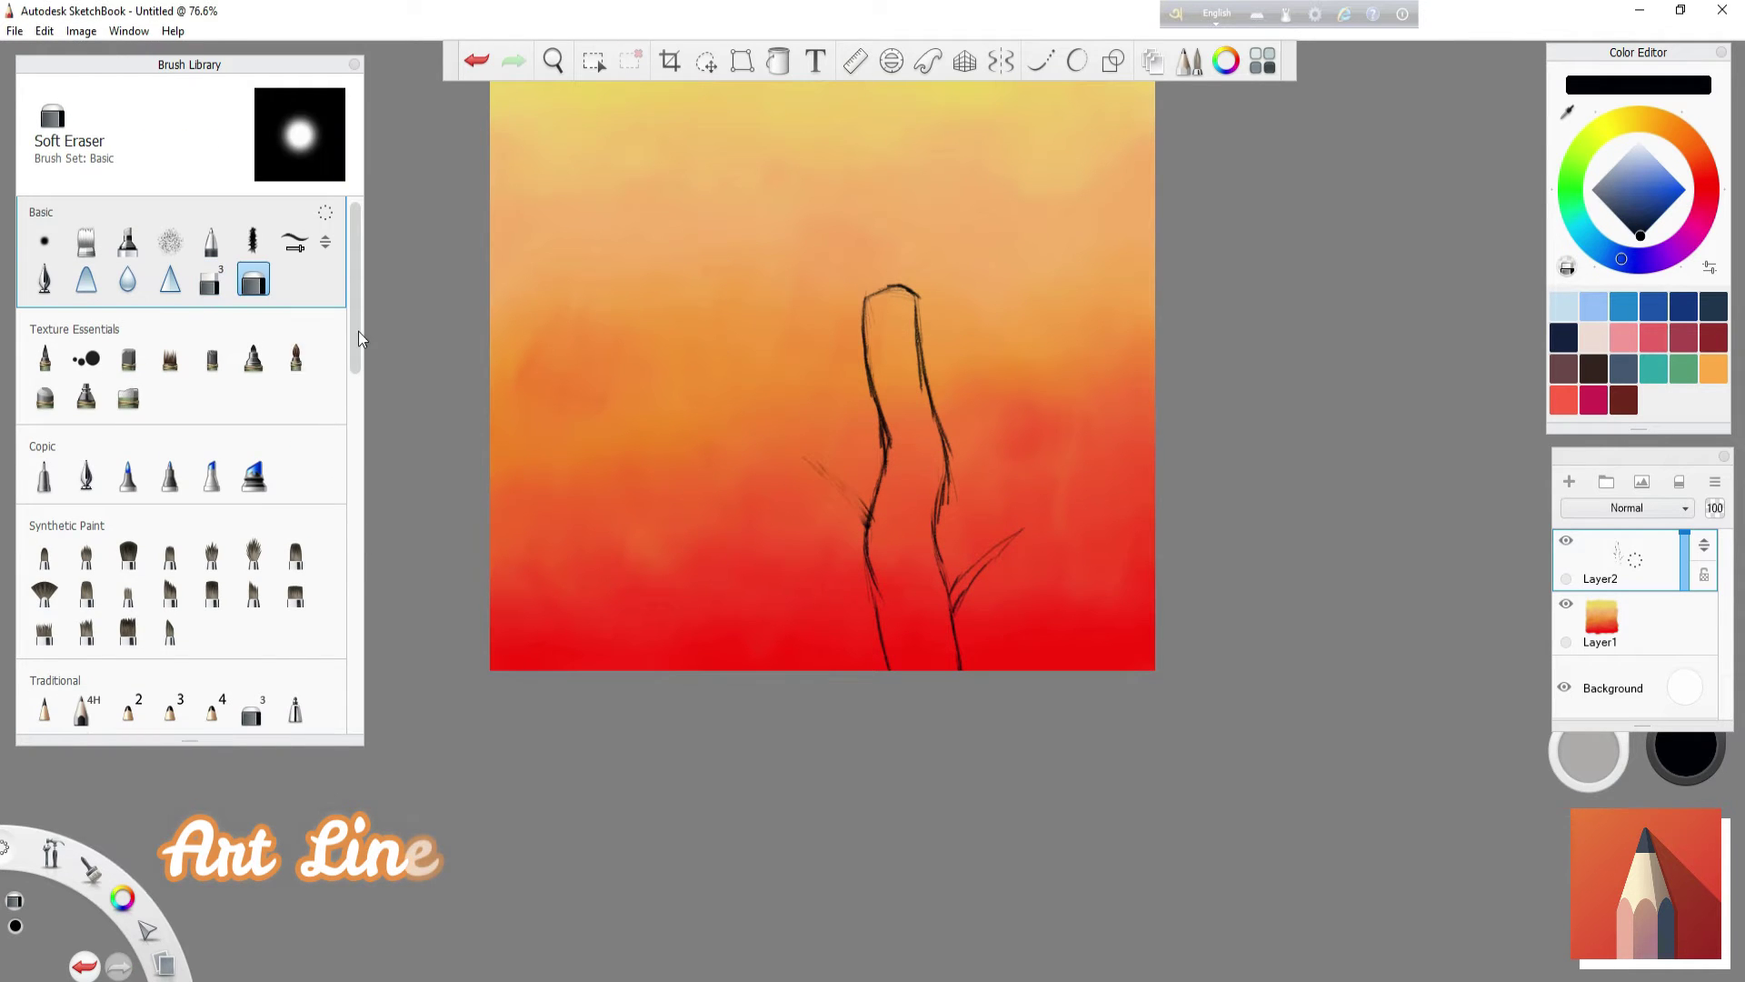
{"action": "key", "text": "e"}
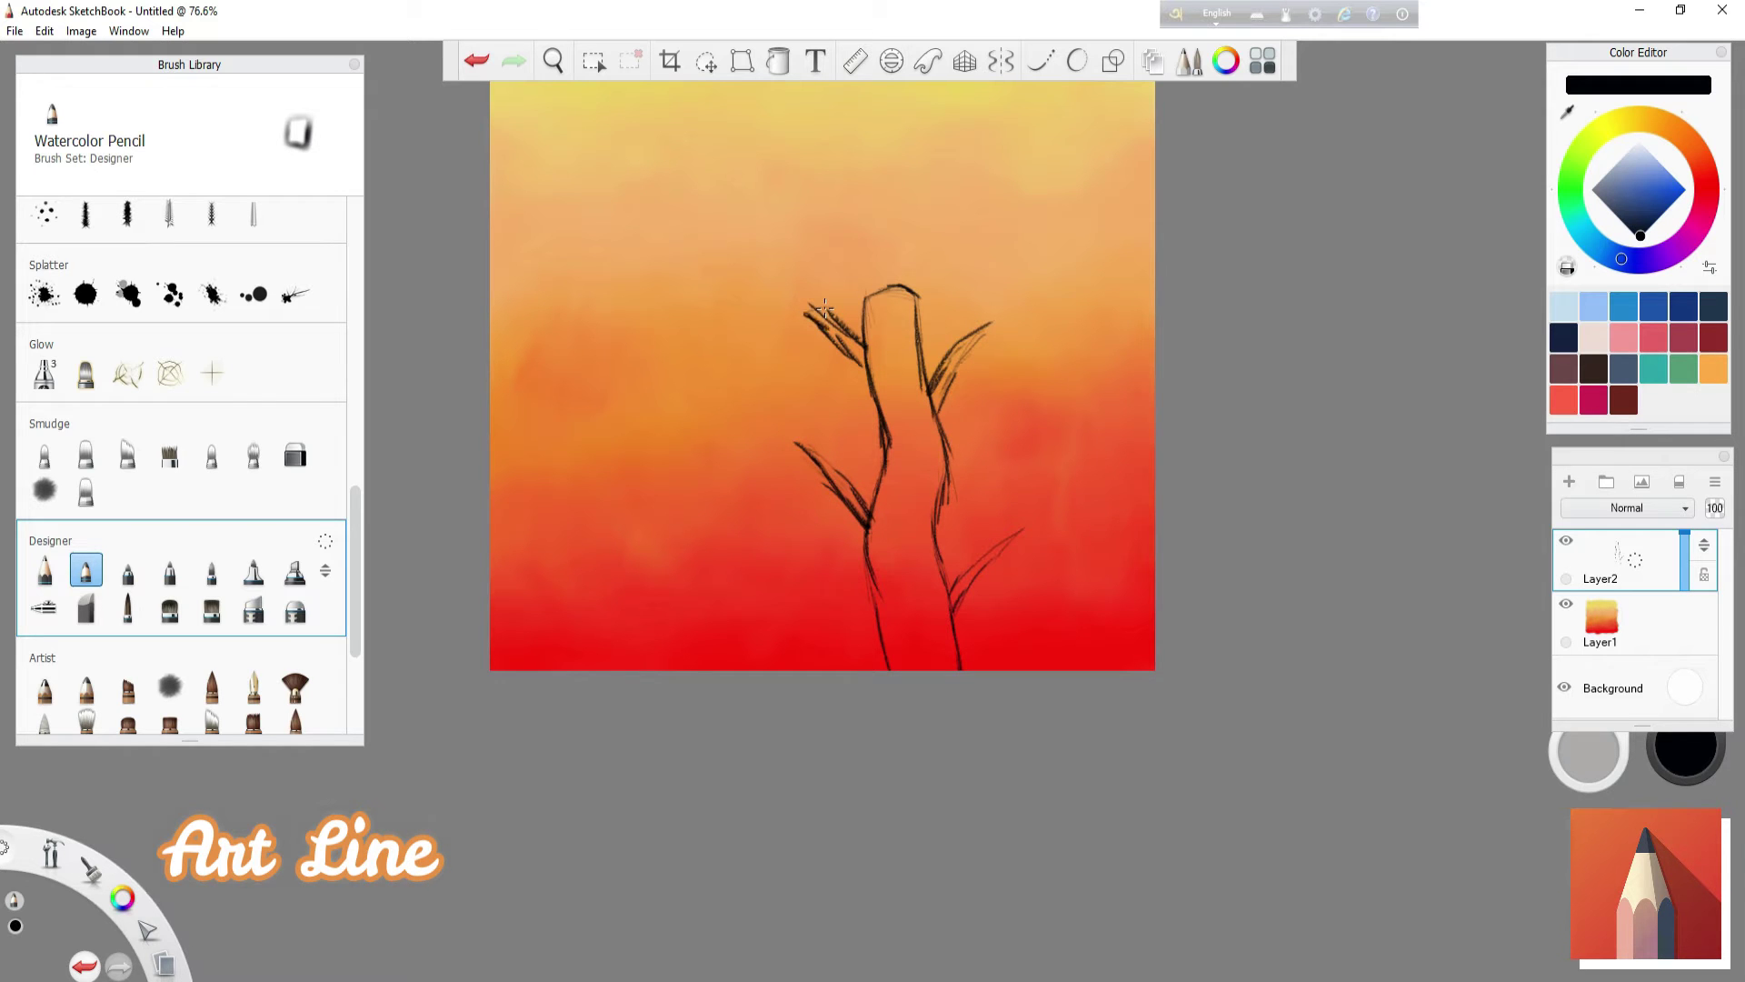
{"action": "left_click_drag", "start_coordinate": [808, 498], "coordinate": [809, 534]}
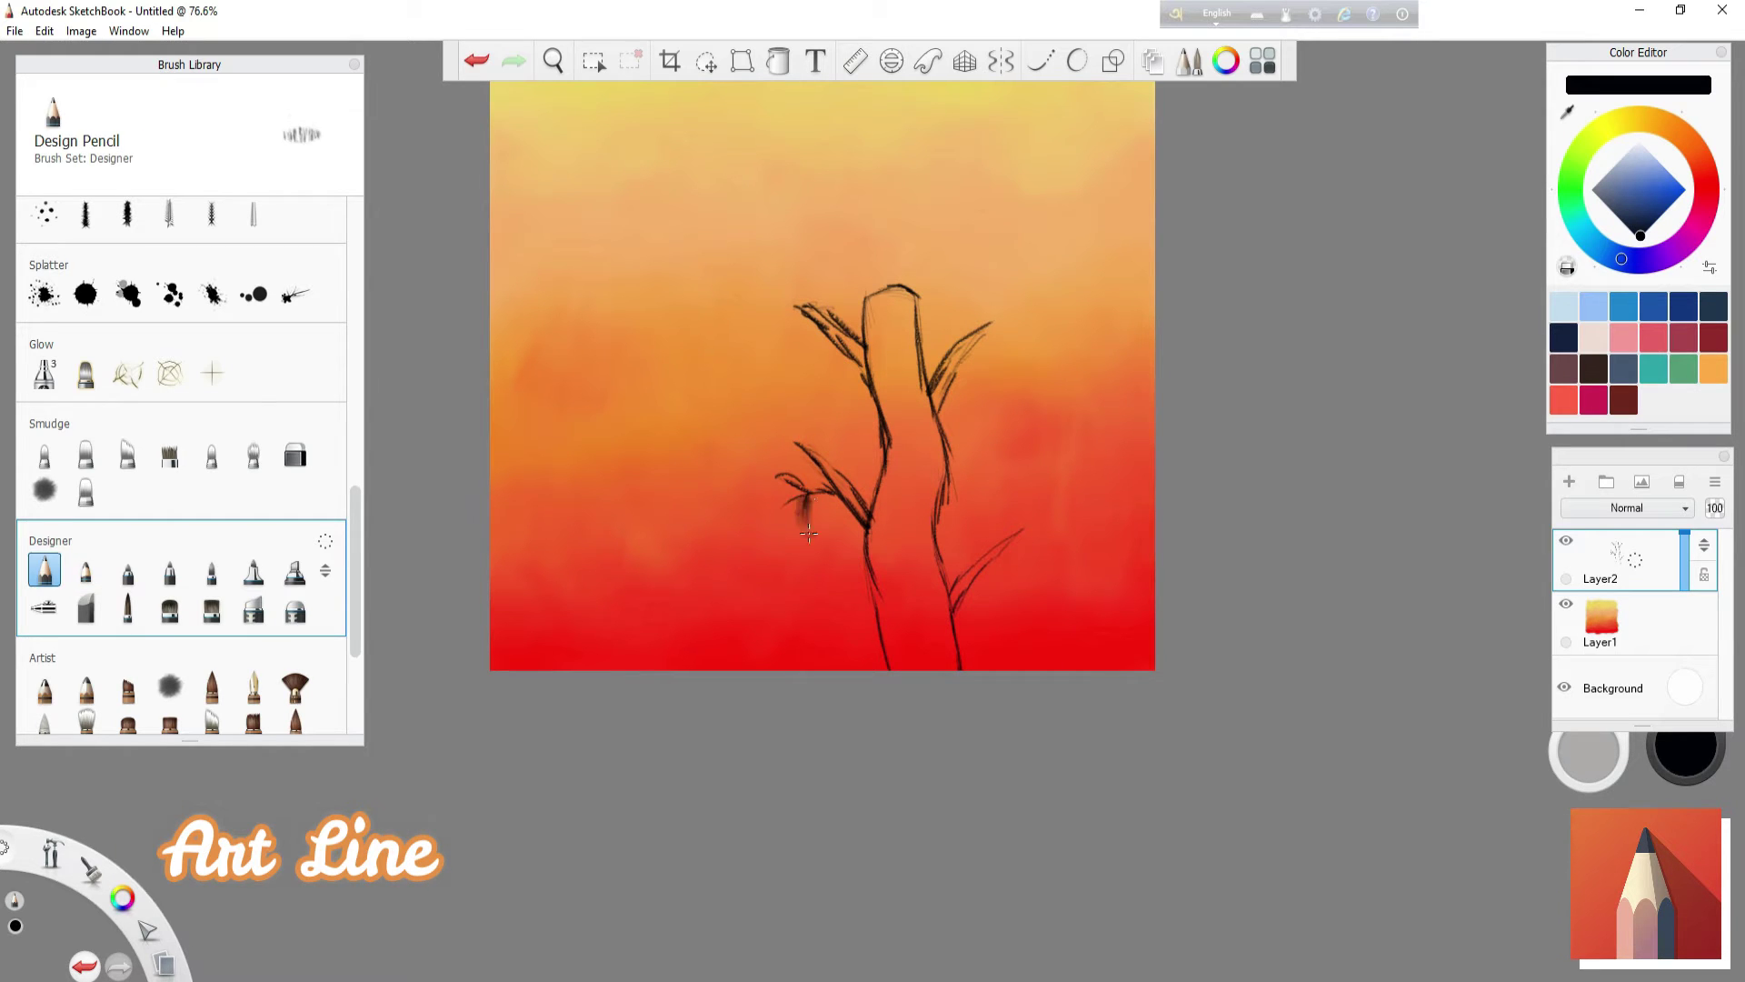
{"action": "scroll", "coordinate": [361, 617], "scroll_direction": "down", "scroll_amount": 2}
{"action": "left_click", "coordinate": [86, 582]}
- Sketch leaves on the upper branches, then zoom out to make room above the stump
{"action": "mouse_move", "coordinate": [1351, 297]}
{"action": "left_mouse_down"}
{"action": "mouse_move", "coordinate": [1382, 209]}
{"action": "mouse_move", "coordinate": [1373, 121]}
{"action": "left_mouse_up"}
{"action": "scroll", "coordinate": [860, 433], "scroll_direction": "up", "scroll_amount": 5}
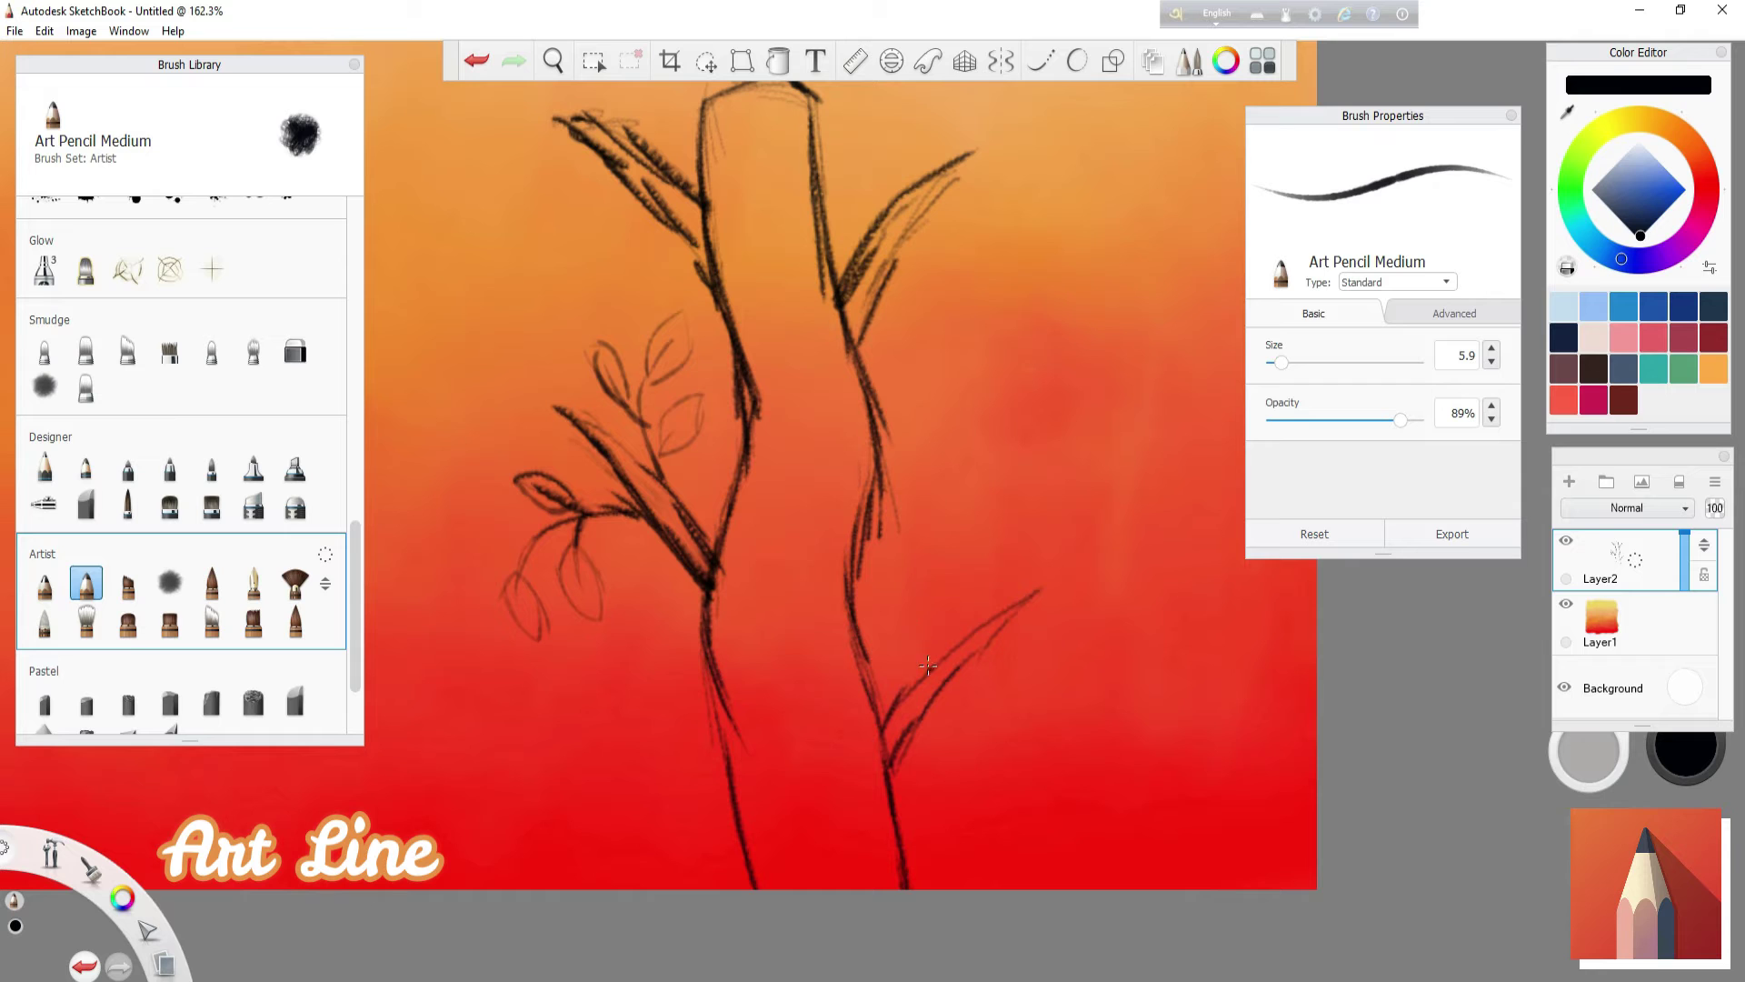
{"action": "left_click_drag", "start_coordinate": [829, 282], "coordinate": [896, 555]}
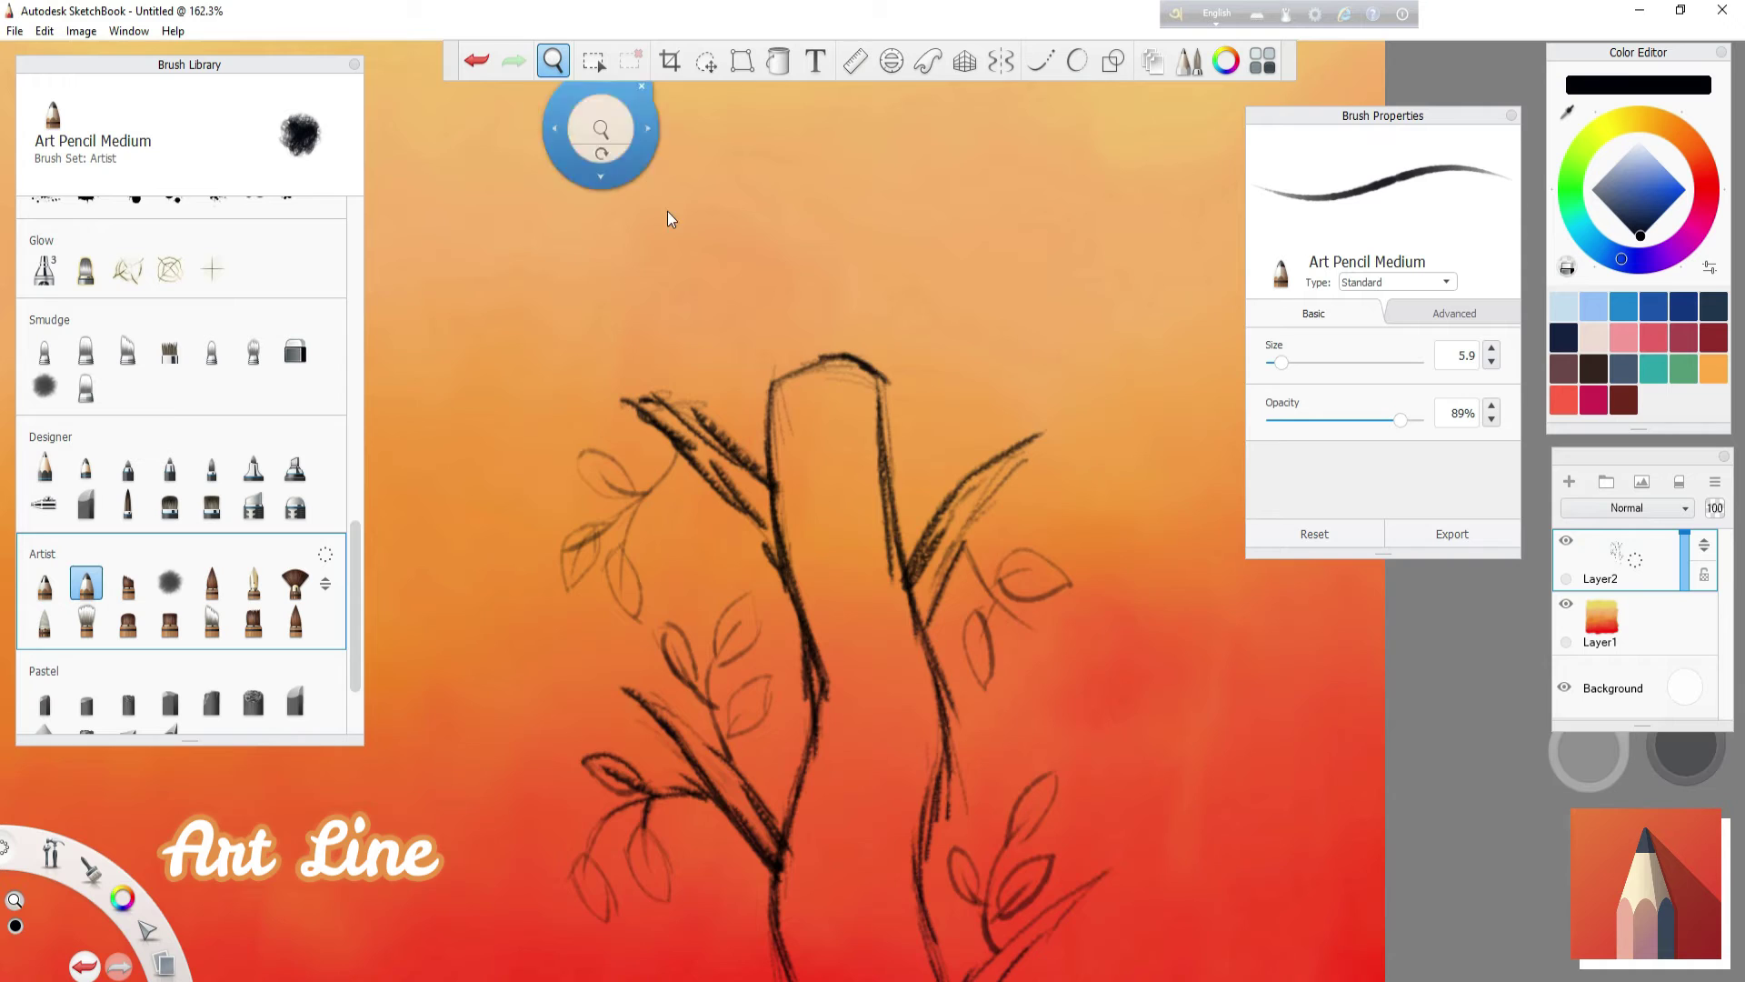
{"action": "left_click_drag", "start_coordinate": [667, 211], "coordinate": [1146, 564]}
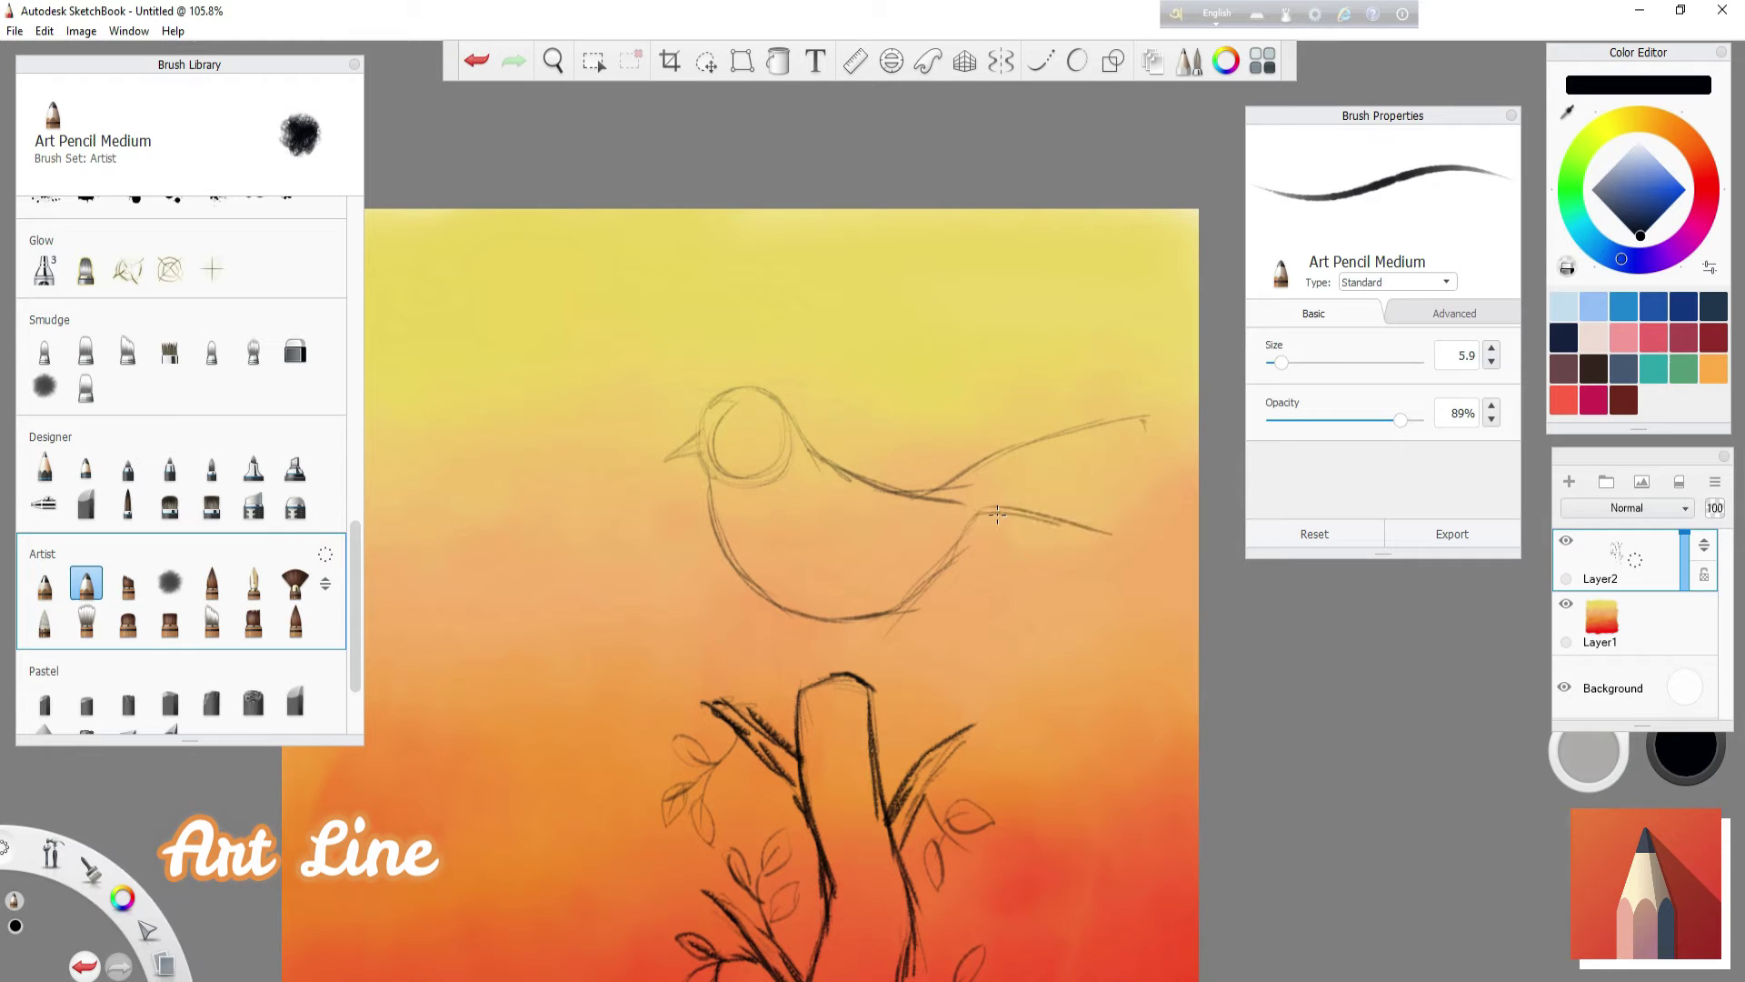
- Erase the bird's old tail with the hard eraser
{"action": "scroll", "coordinate": [325, 364], "scroll_direction": "up", "scroll_amount": 10}
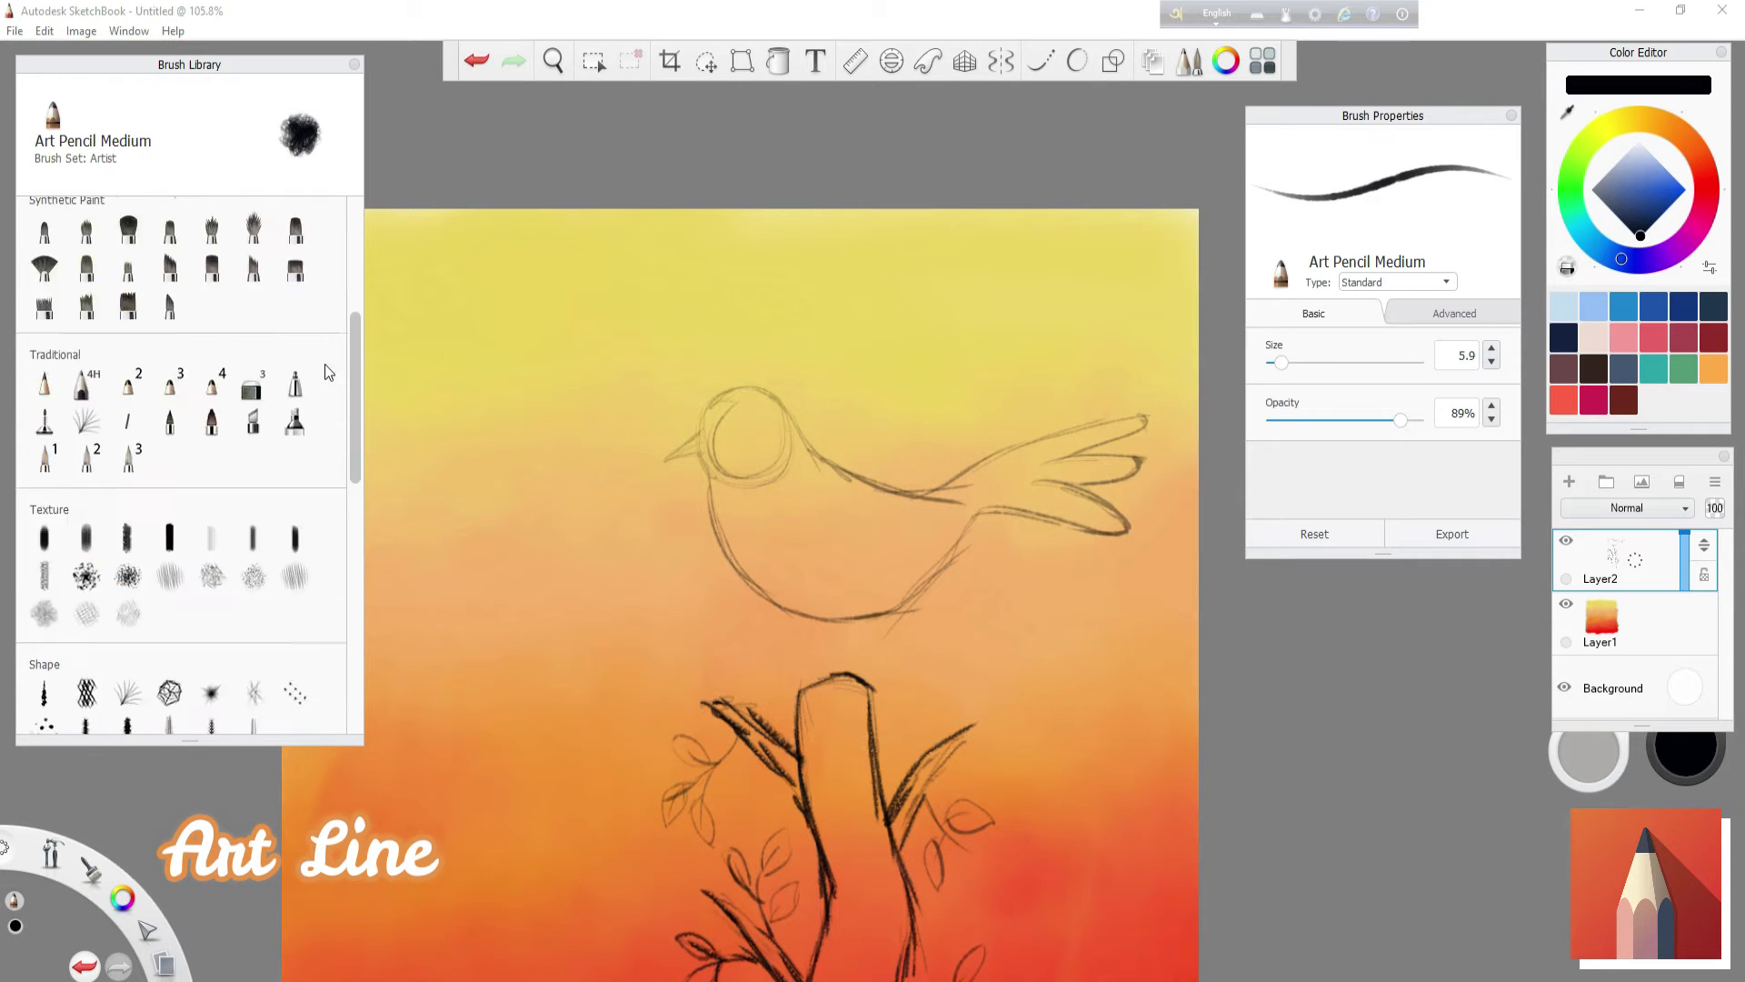
{"action": "left_click", "coordinate": [253, 269]}
{"action": "left_click_drag", "start_coordinate": [1137, 428], "coordinate": [1000, 527]}
{"action": "key", "text": "e"}
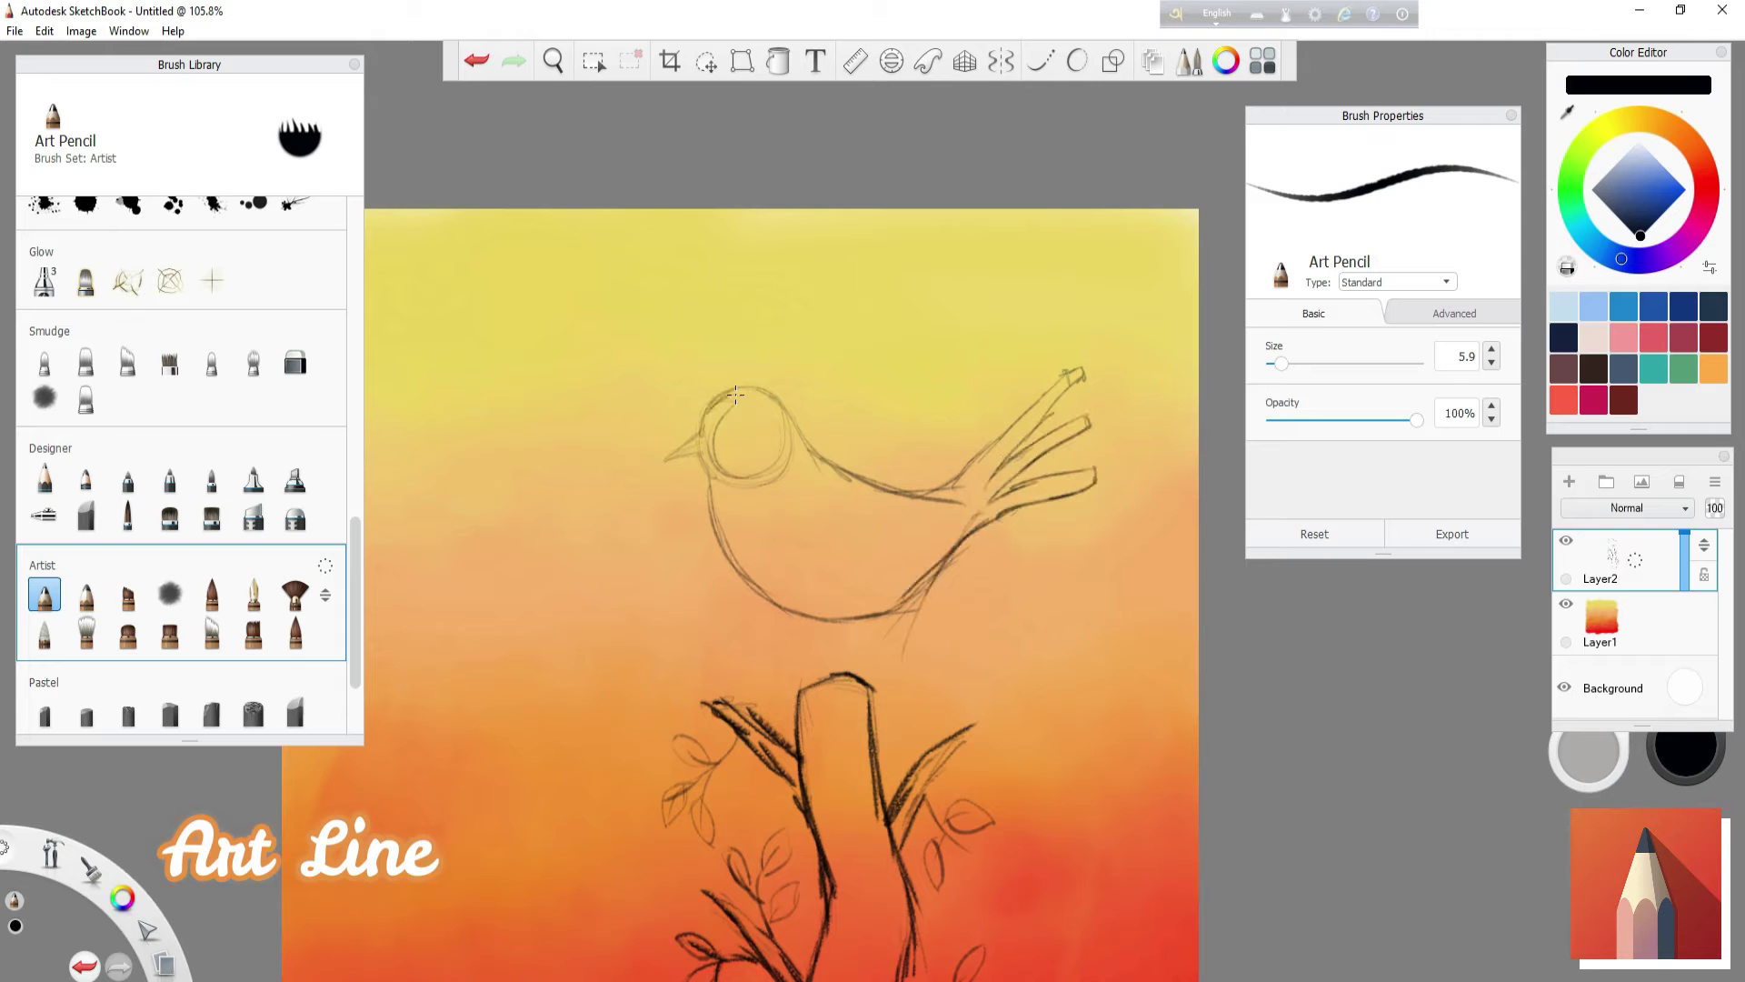
- Select the bird sketch and rotate it about 2 degrees
{"action": "left_click", "coordinate": [594, 61]}
{"action": "left_click_drag", "start_coordinate": [650, 377], "coordinate": [1114, 616]}
{"action": "left_click", "coordinate": [818, 222]}
{"action": "left_click", "coordinate": [706, 61]}
{"action": "mouse_move", "coordinate": [896, 578]}
{"action": "left_mouse_down"}
{"action": "mouse_move", "coordinate": [655, 359]}
{"action": "mouse_move", "coordinate": [1016, 421]}
{"action": "left_mouse_up"}
{"action": "left_click", "coordinate": [1078, 325]}
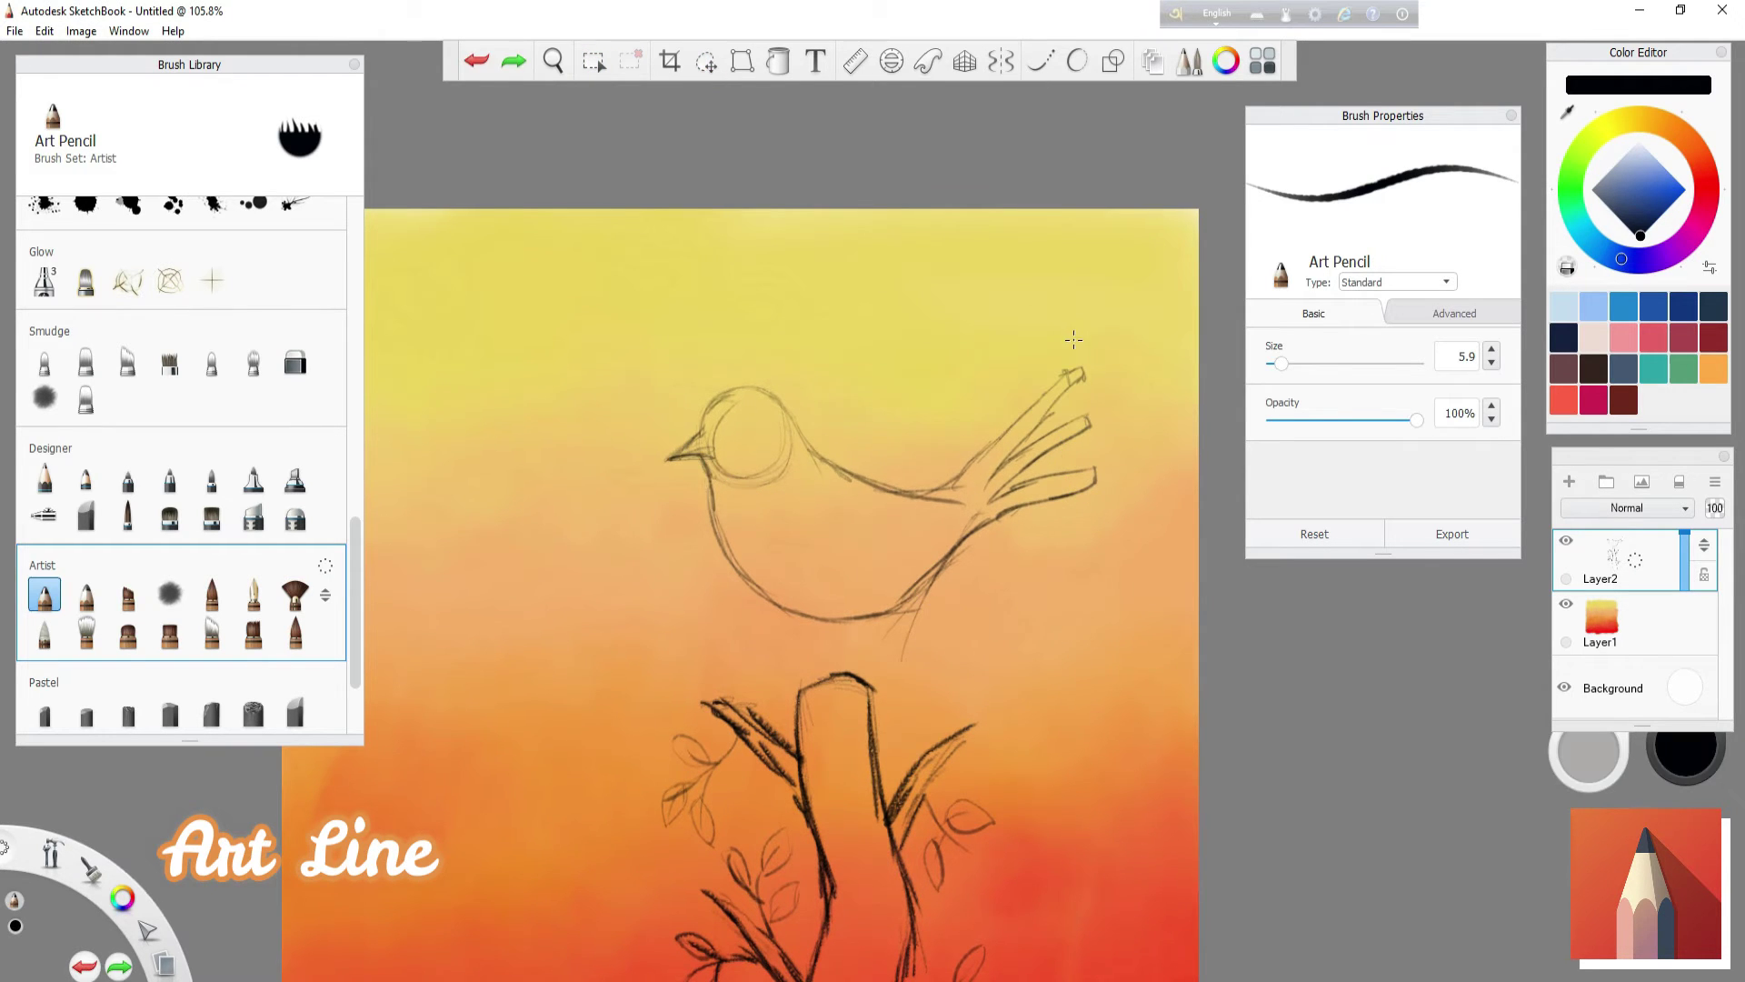
{"action": "left_click", "coordinate": [707, 61]}
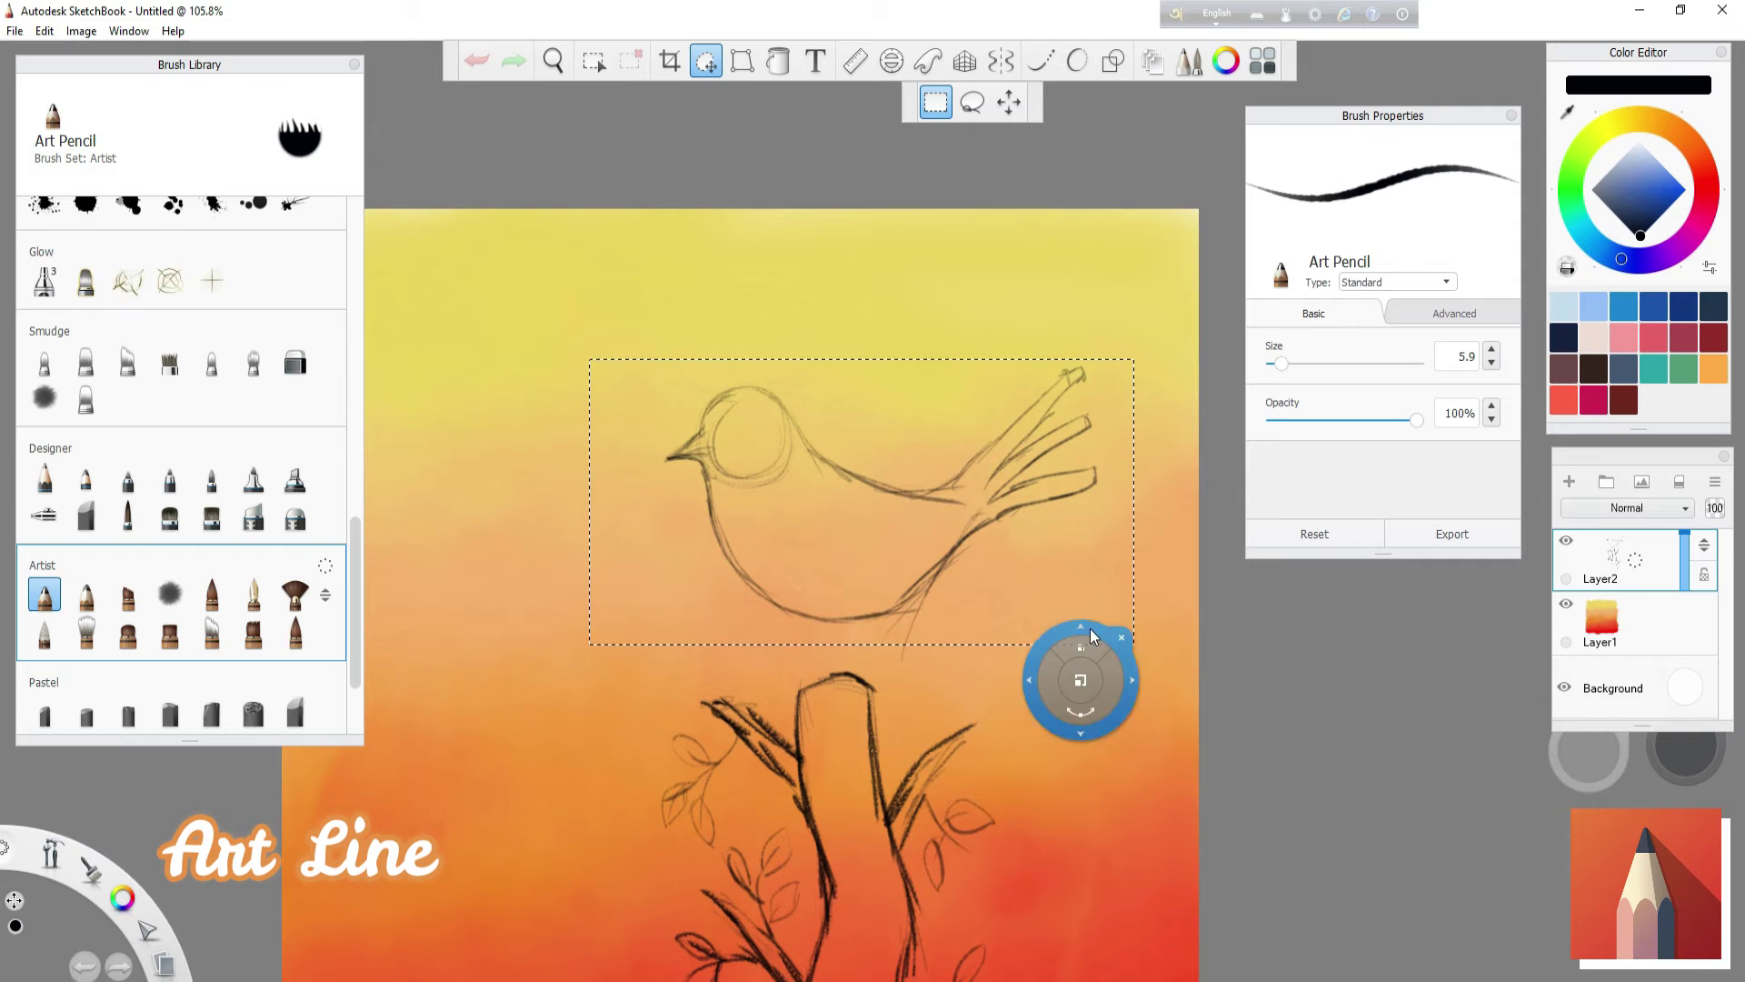
{"action": "left_click_drag", "start_coordinate": [1102, 545], "coordinate": [1118, 586]}
{"action": "left_click", "coordinate": [867, 525]}
- Draw the bird's feet gripping the top of the stump
{"action": "left_click_drag", "start_coordinate": [888, 564], "coordinate": [920, 527]}
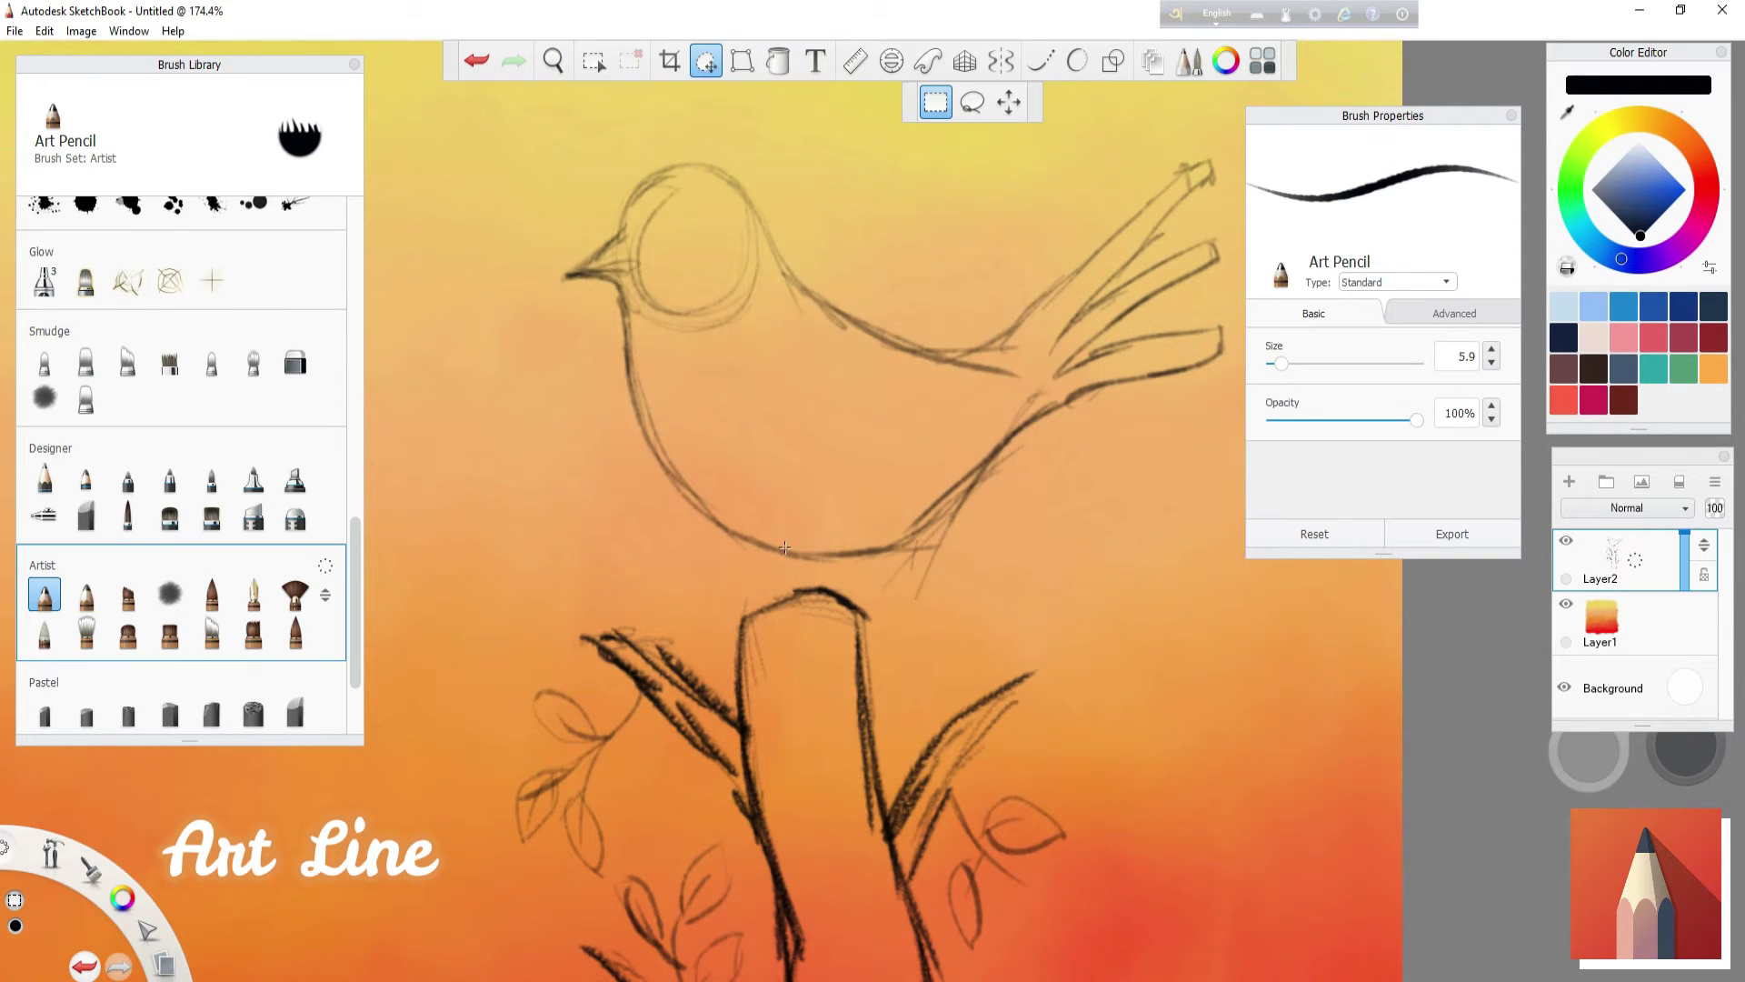
{"action": "left_click", "coordinate": [44, 595]}
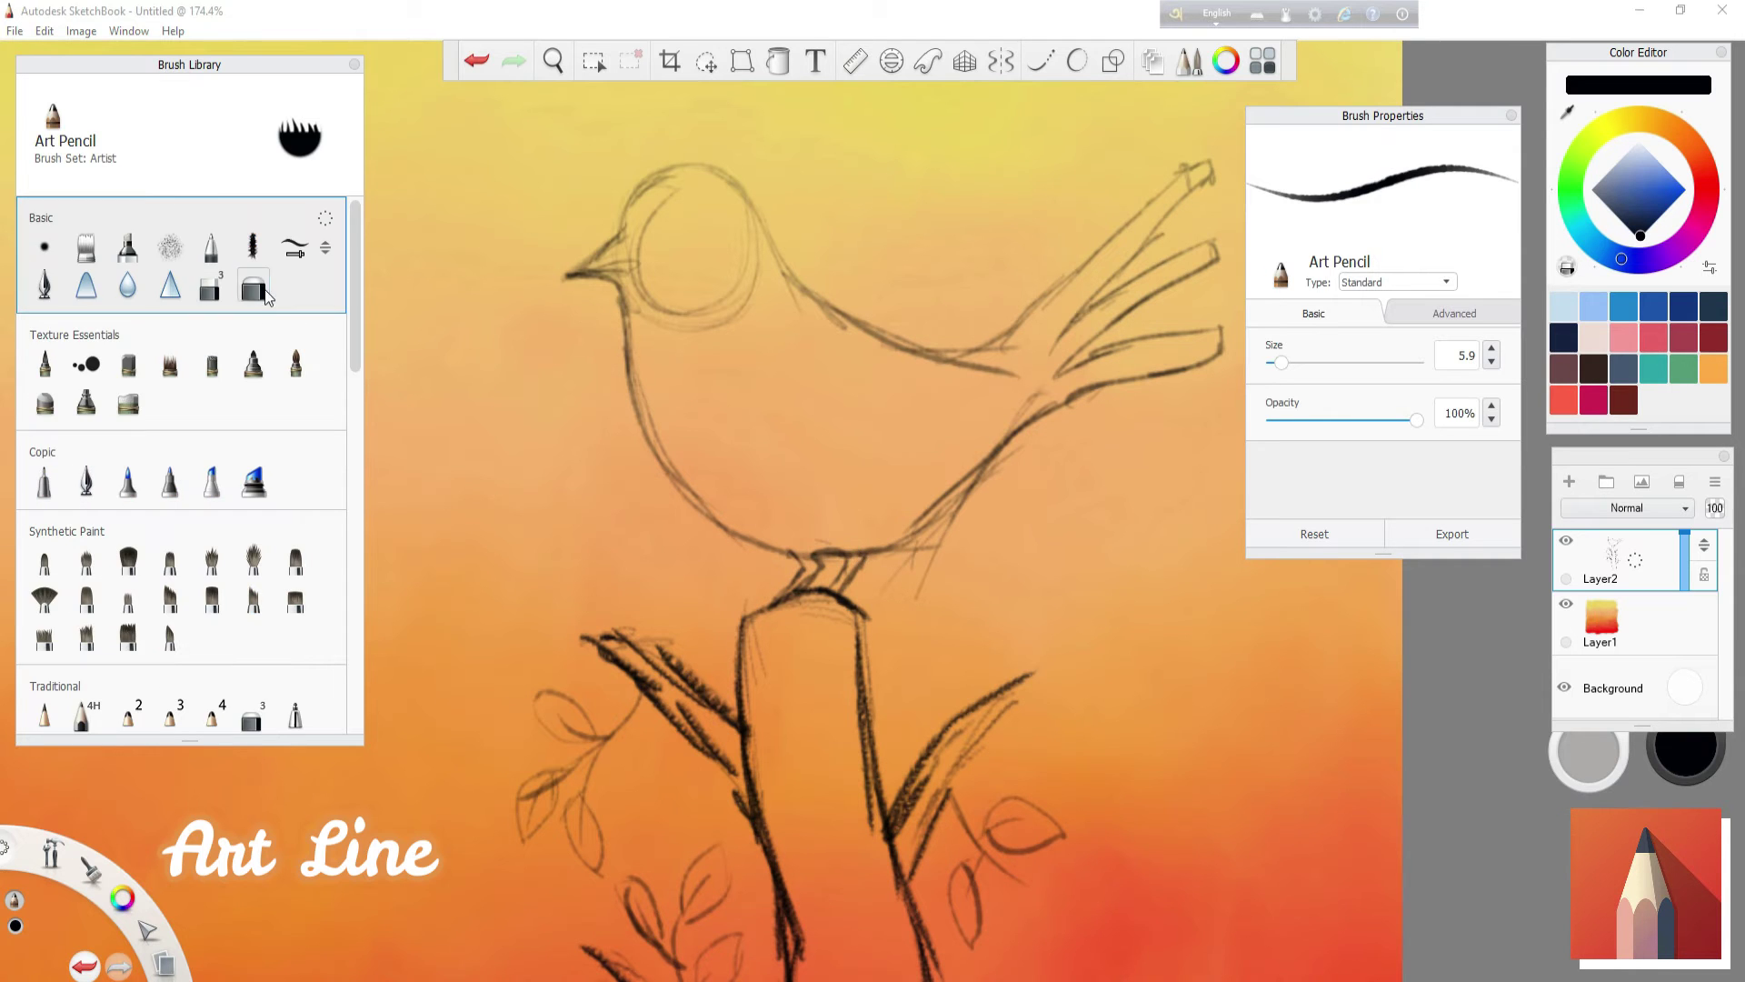
{"action": "key", "text": "e"}
{"action": "key", "text": "e"}
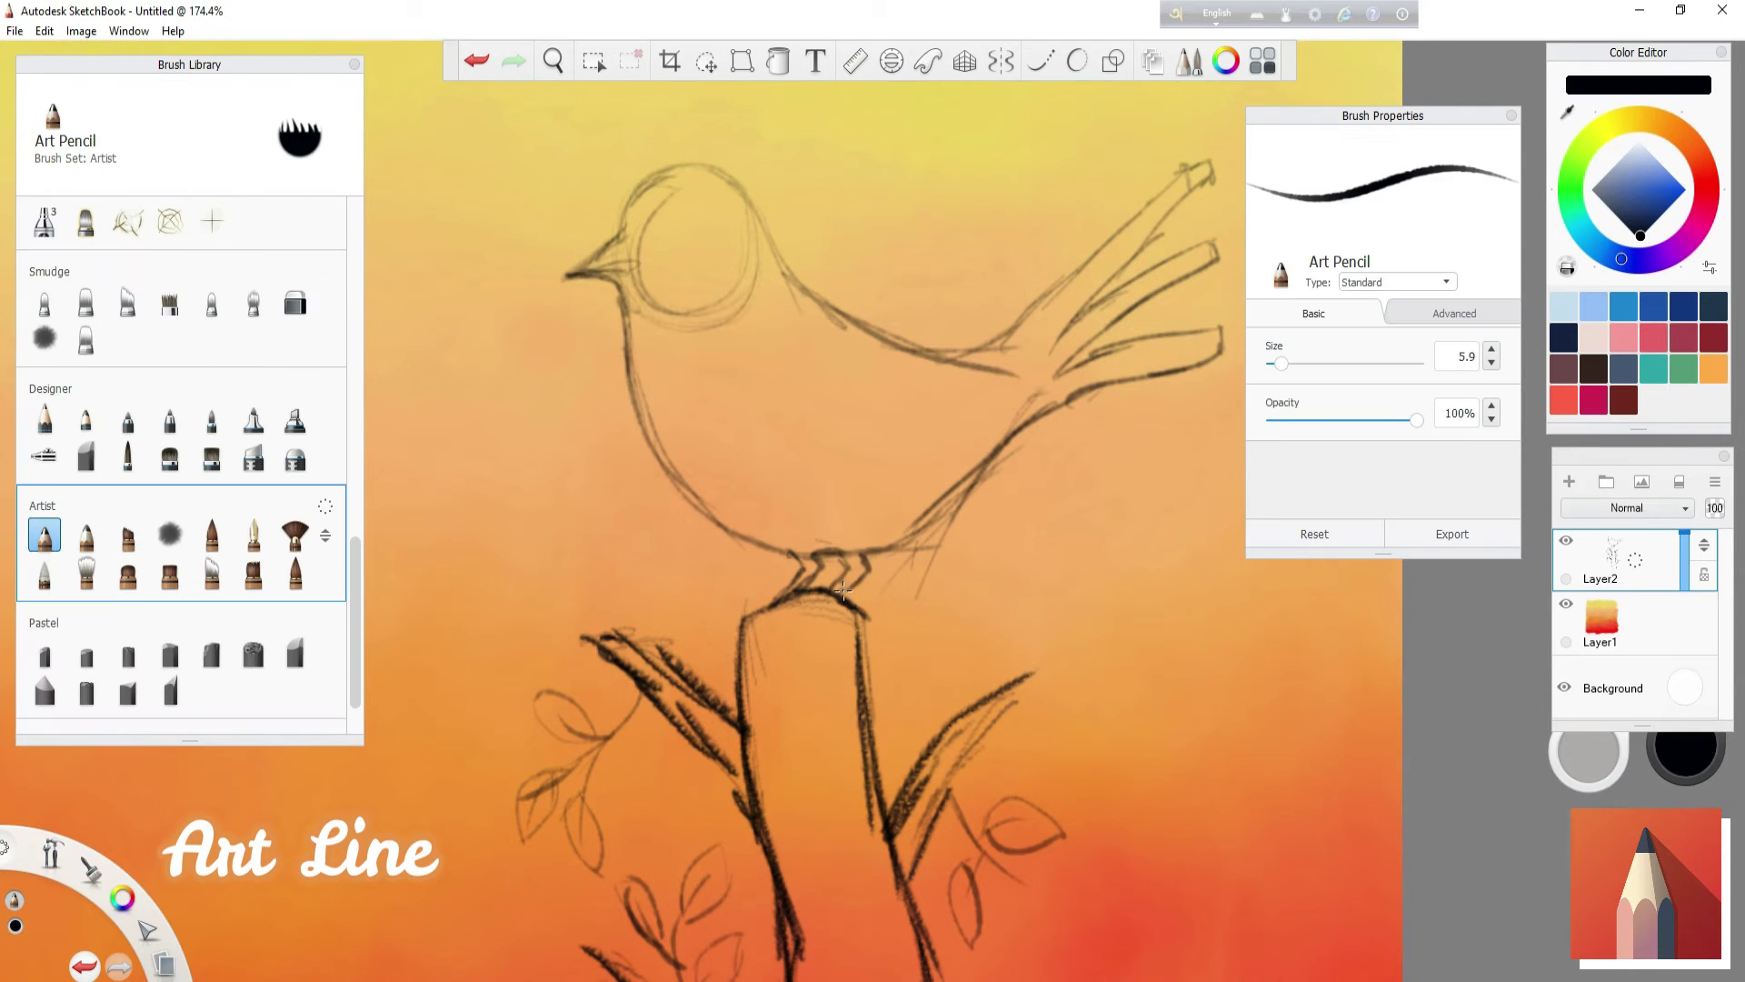
{"action": "left_click", "coordinate": [1512, 116]}
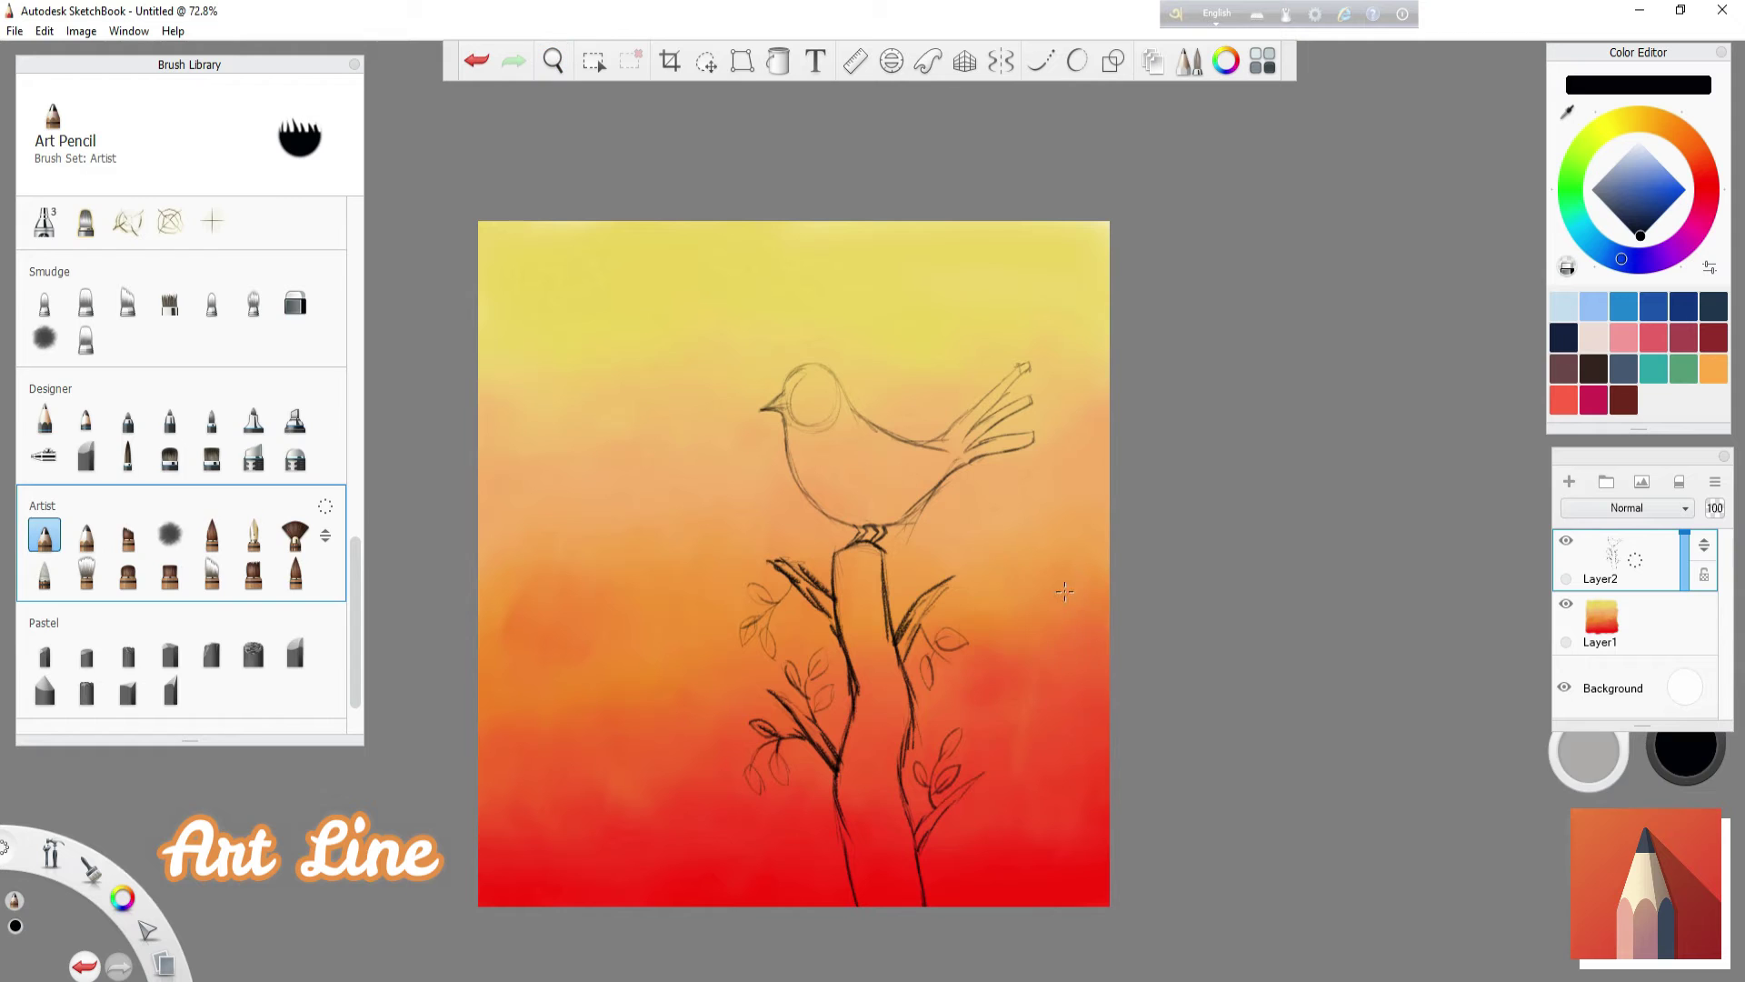
- On a new inking layer, ink the bird's eye and beak with the tapered airbrush
{"action": "left_click_drag", "start_coordinate": [1013, 472], "coordinate": [1325, 604]}
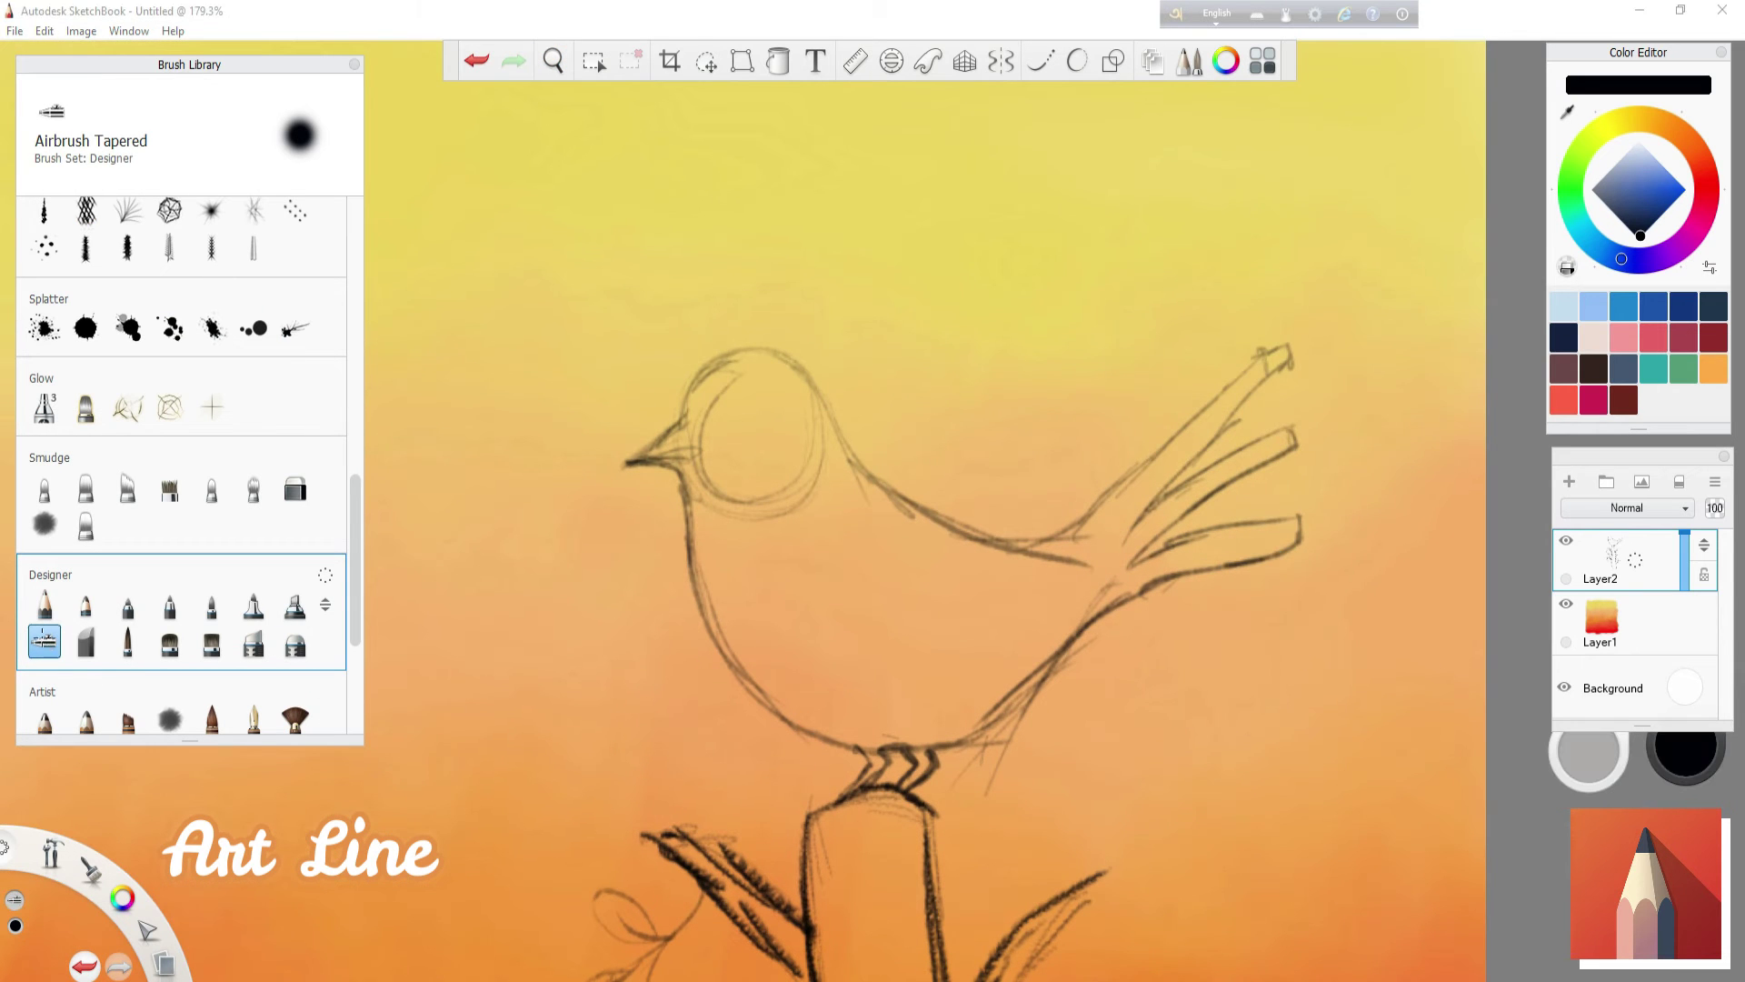
{"action": "key", "text": "ctrl+b"}
{"action": "left_click_drag", "start_coordinate": [1293, 363], "coordinate": [1283, 362]}
{"action": "key", "text": "ctrl+l"}
{"action": "left_click_drag", "start_coordinate": [714, 433], "coordinate": [723, 618]}
- Ink the beak, head top and both edges of the neck black
{"action": "scroll", "coordinate": [927, 440], "scroll_direction": "up", "scroll_amount": 3}
{"action": "mouse_move", "coordinate": [536, 386]}
{"action": "left_mouse_down"}
{"action": "mouse_move", "coordinate": [450, 447]}
{"action": "mouse_move", "coordinate": [841, 471]}
{"action": "left_mouse_up"}
{"action": "mouse_move", "coordinate": [495, 446]}
{"action": "left_mouse_down"}
{"action": "mouse_move", "coordinate": [612, 469]}
{"action": "mouse_move", "coordinate": [612, 590]}
{"action": "left_mouse_up"}
{"action": "left_click", "coordinate": [552, 60]}
{"action": "left_click_drag", "start_coordinate": [1044, 440], "coordinate": [1136, 428]}
{"action": "left_click_drag", "start_coordinate": [556, 405], "coordinate": [499, 627]}
{"action": "mouse_move", "coordinate": [519, 427]}
{"action": "left_mouse_down"}
{"action": "mouse_move", "coordinate": [546, 764]}
{"action": "mouse_move", "coordinate": [618, 773]}
{"action": "left_mouse_up"}
{"action": "mouse_move", "coordinate": [896, 450]}
{"action": "left_mouse_down"}
{"action": "mouse_move", "coordinate": [900, 600]}
{"action": "mouse_move", "coordinate": [1046, 809]}
{"action": "left_mouse_up"}
- Ink the tail feathers and make the brush thinner
{"action": "key", "text": "space"}
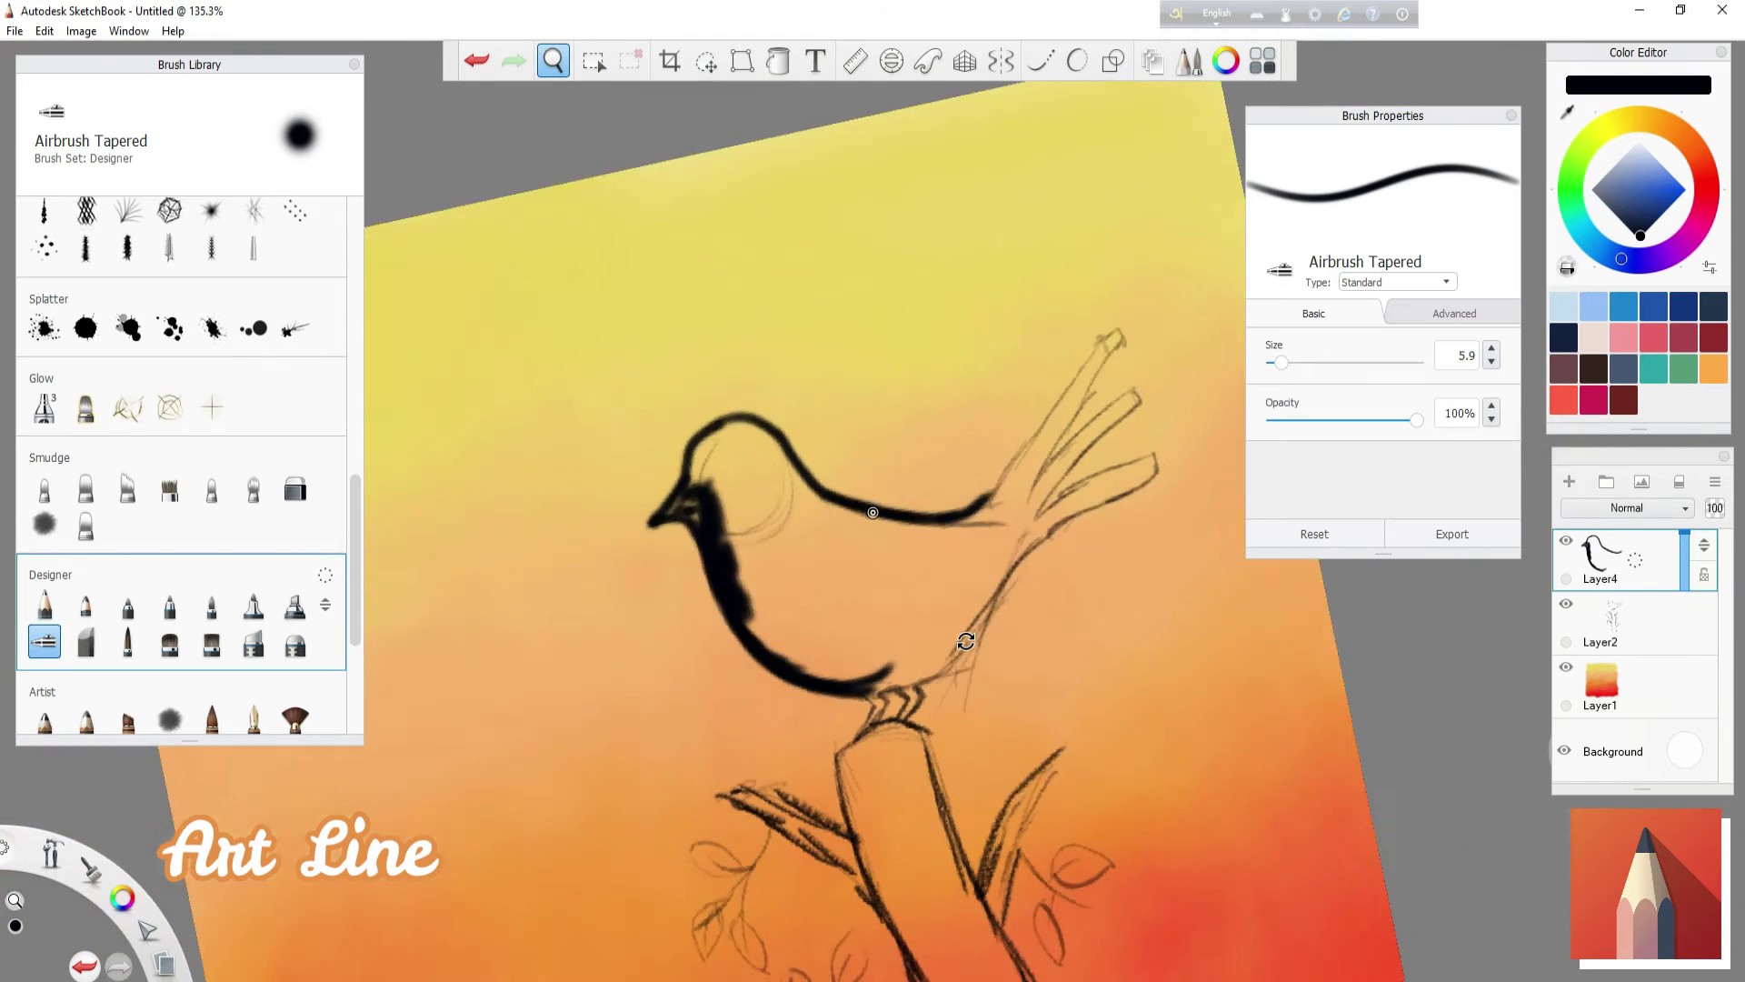
{"action": "mouse_move", "coordinate": [940, 510]}
{"action": "left_mouse_down"}
{"action": "mouse_move", "coordinate": [868, 645]}
{"action": "mouse_move", "coordinate": [982, 354]}
{"action": "mouse_move", "coordinate": [918, 591]}
{"action": "mouse_move", "coordinate": [973, 673]}
{"action": "mouse_move", "coordinate": [1138, 437]}
{"action": "mouse_move", "coordinate": [791, 645]}
{"action": "left_mouse_up"}
{"action": "left_click", "coordinate": [1024, 670]}
{"action": "key", "text": "space"}
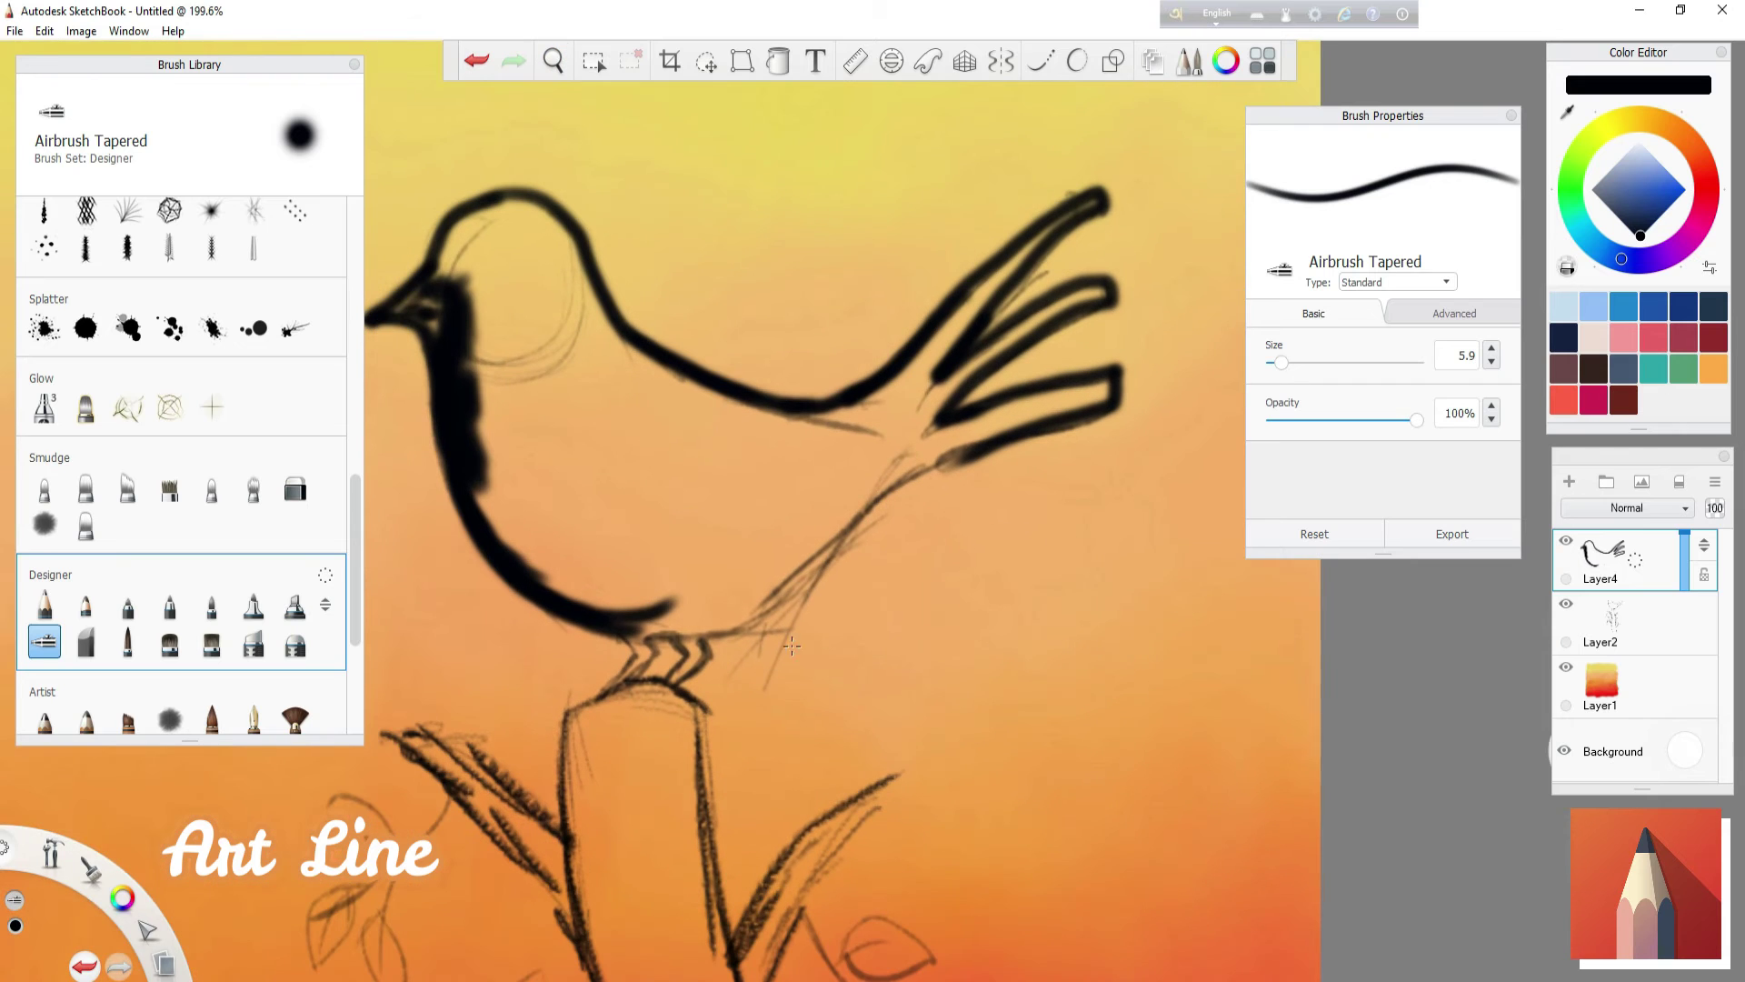
{"action": "left_click_drag", "start_coordinate": [1286, 359], "coordinate": [1279, 361]}
{"action": "key", "text": "space"}
{"action": "left_click_drag", "start_coordinate": [1049, 504], "coordinate": [973, 540]}
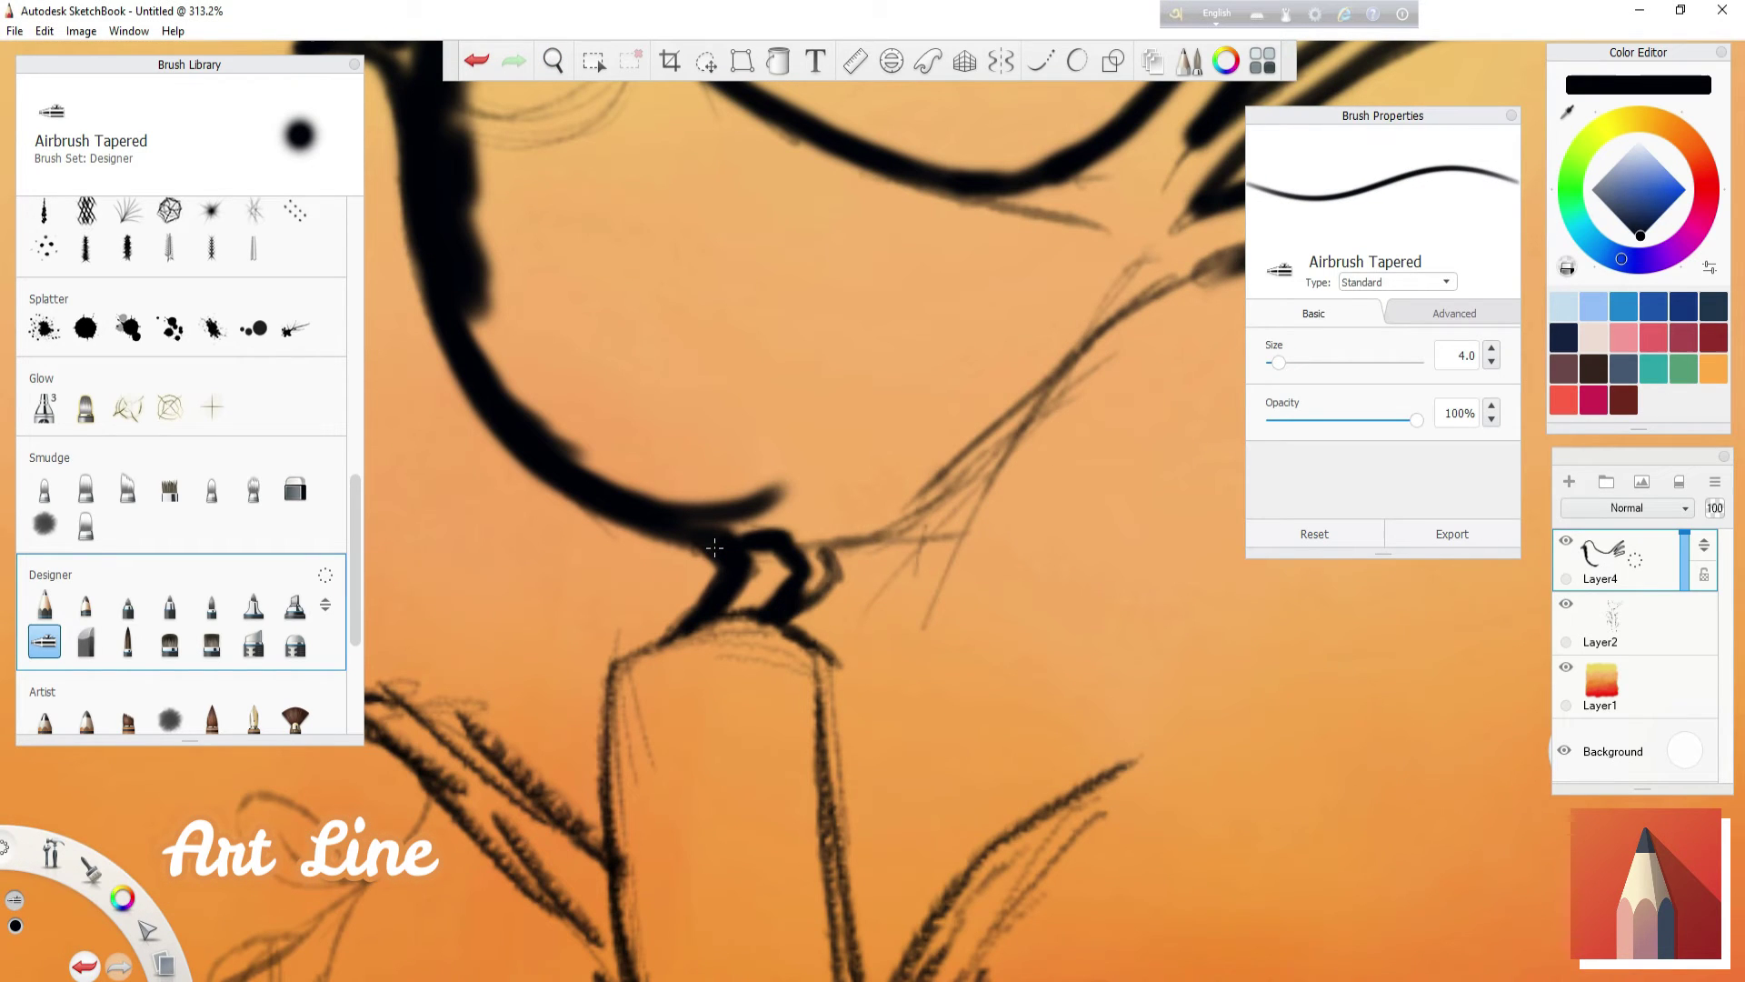
- Redraw the tail stroke with a thicker brush and paint thick black tail feathers
{"action": "left_click_drag", "start_coordinate": [1080, 357], "coordinate": [833, 548]}
{"action": "key", "text": "ctrl+z"}
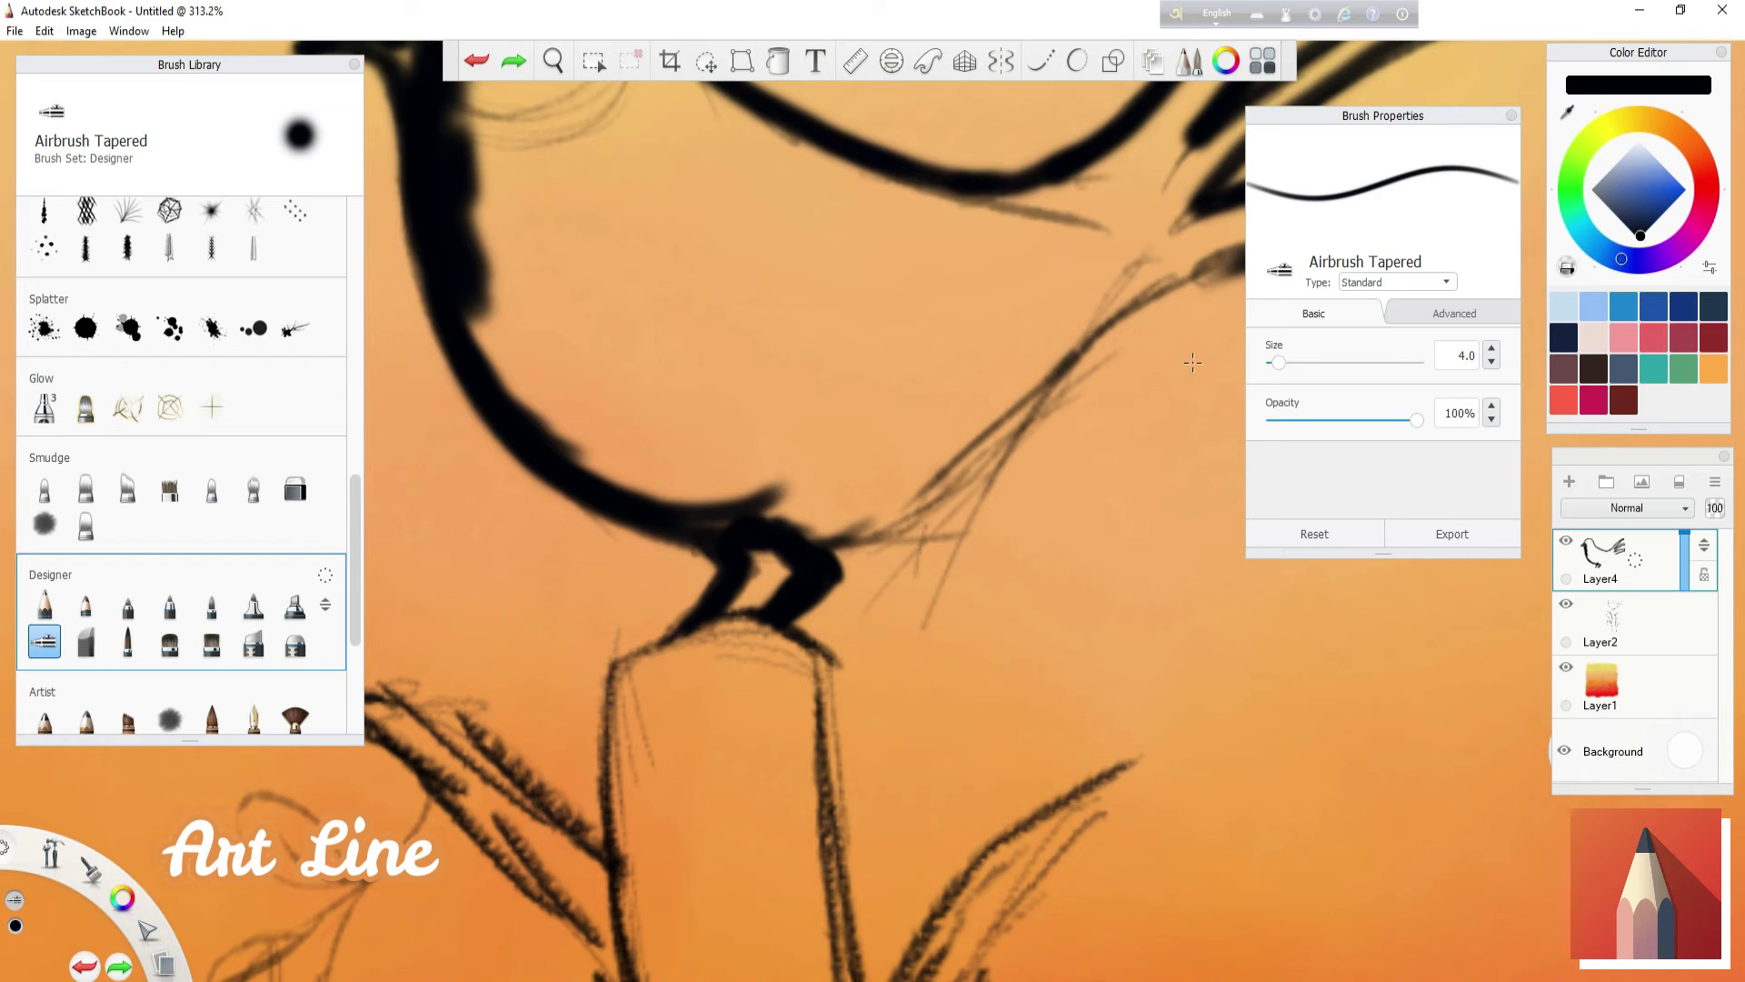
{"action": "key", "text": "space"}
{"action": "left_click_drag", "start_coordinate": [898, 488], "coordinate": [972, 527]}
{"action": "key", "text": "space"}
{"action": "left_click_drag", "start_coordinate": [1180, 409], "coordinate": [1283, 359]}
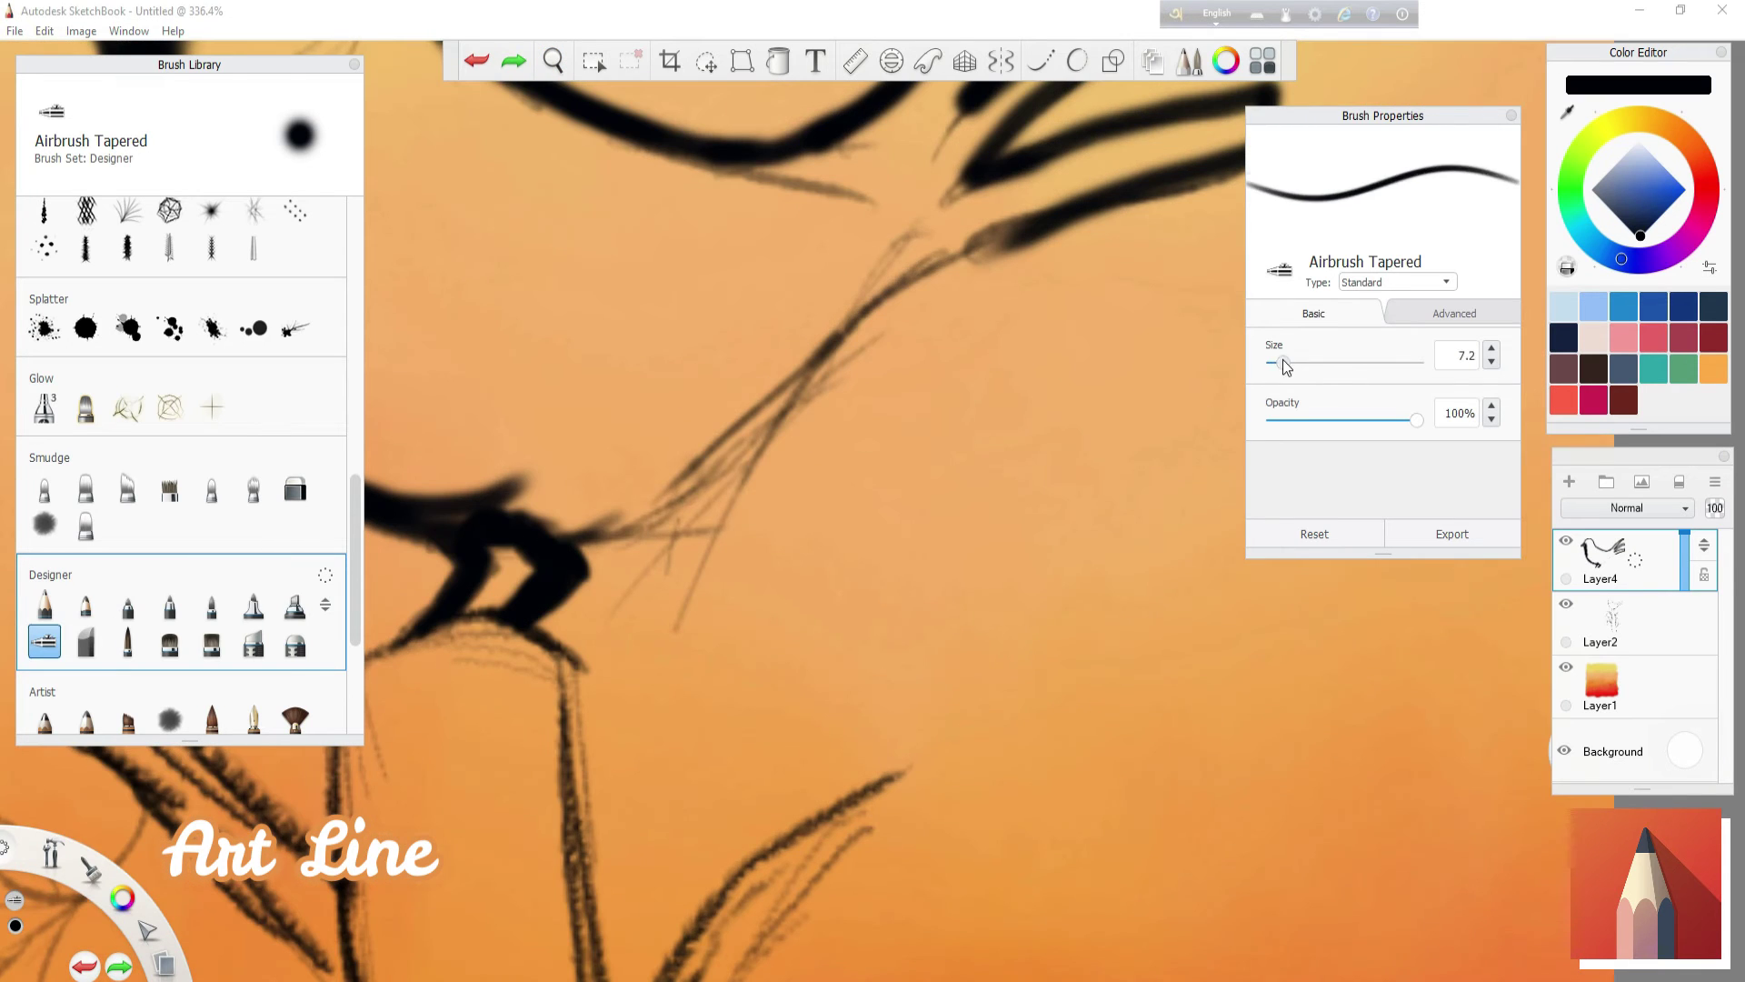
{"action": "left_click_drag", "start_coordinate": [1009, 223], "coordinate": [584, 544]}
{"action": "left_click_drag", "start_coordinate": [800, 241], "coordinate": [764, 314]}
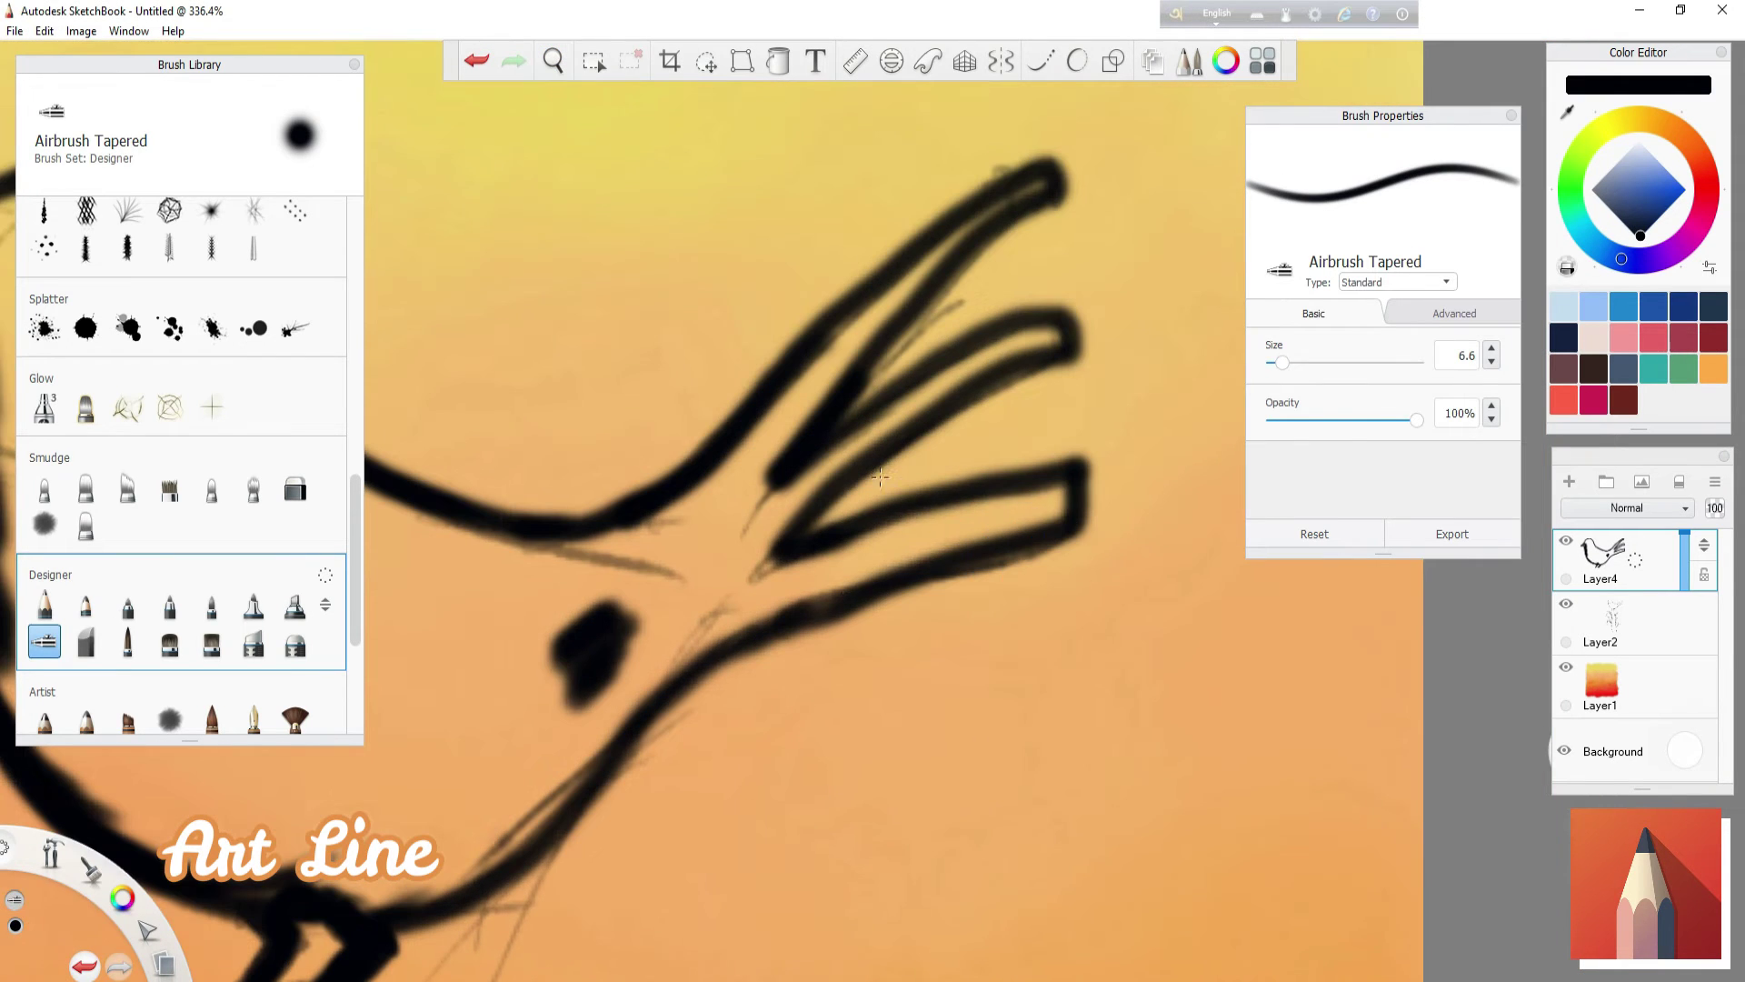
{"action": "mouse_move", "coordinate": [881, 536]}
{"action": "left_mouse_down"}
{"action": "mouse_move", "coordinate": [1064, 491]}
{"action": "mouse_move", "coordinate": [934, 537]}
{"action": "left_mouse_up"}
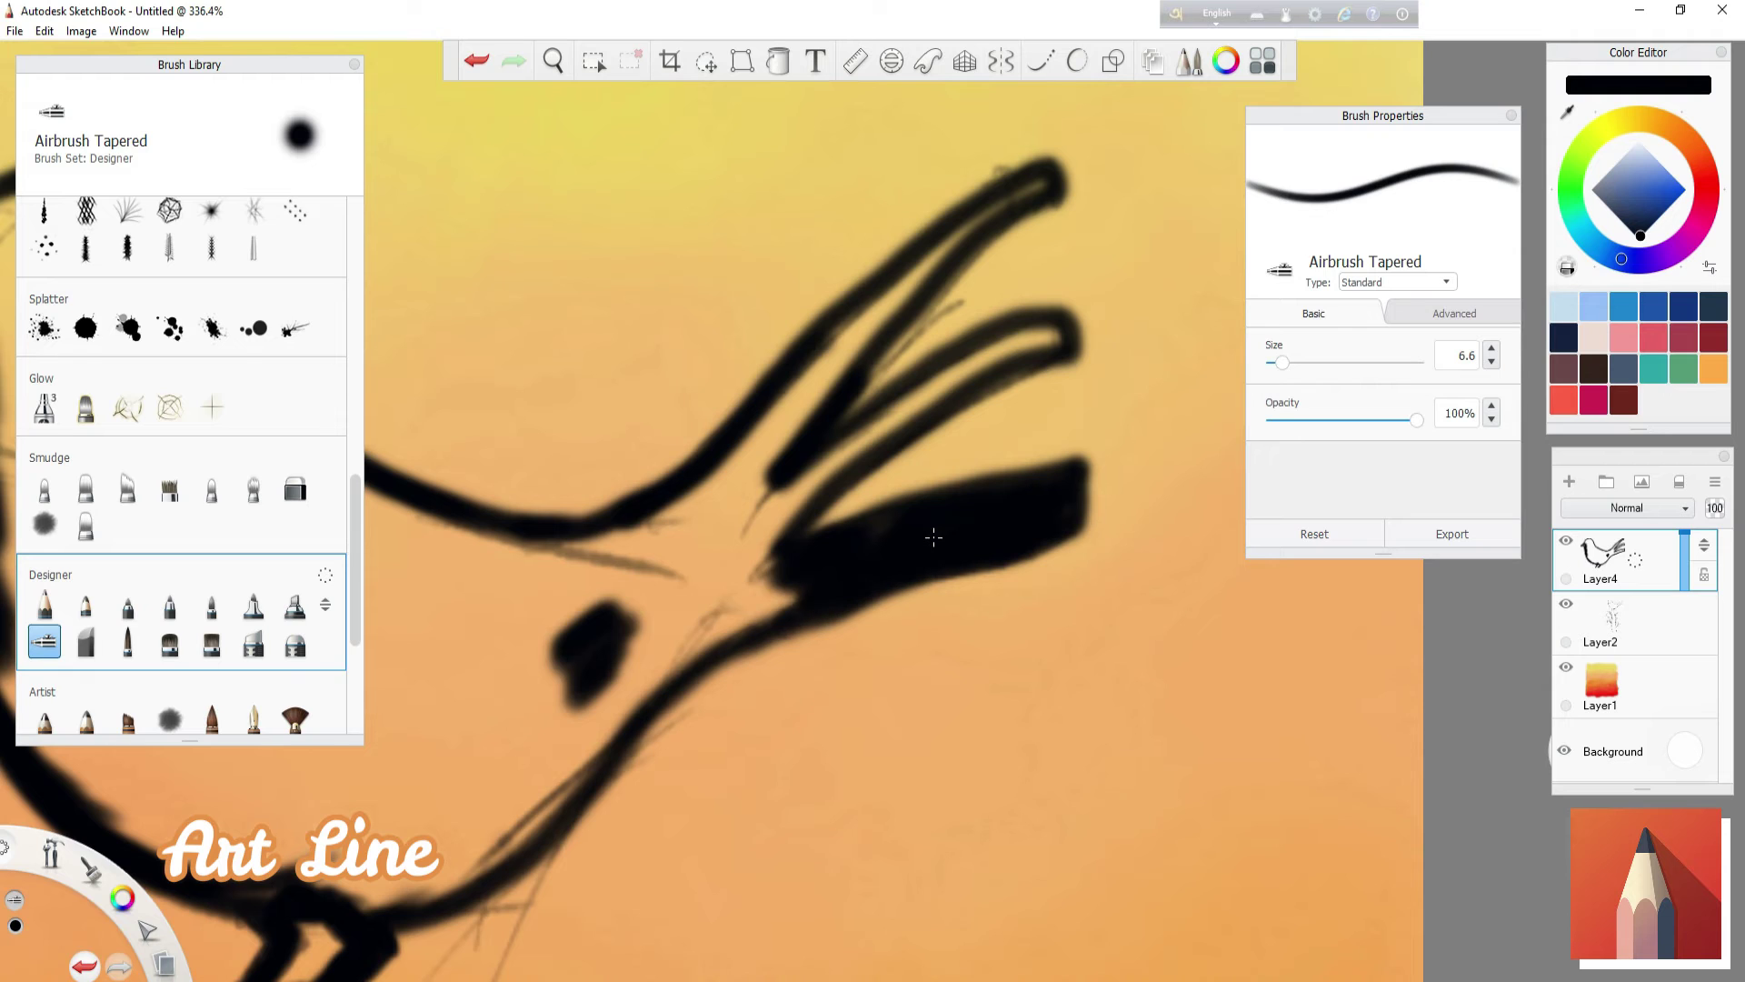
{"action": "left_click_drag", "start_coordinate": [781, 563], "coordinate": [627, 627]}
- Return to the tapered airbrush and darken the base and upper tail feathers
{"action": "scroll", "coordinate": [182, 454], "scroll_direction": "up", "scroll_amount": 10}
{"action": "left_click", "coordinate": [211, 409]}
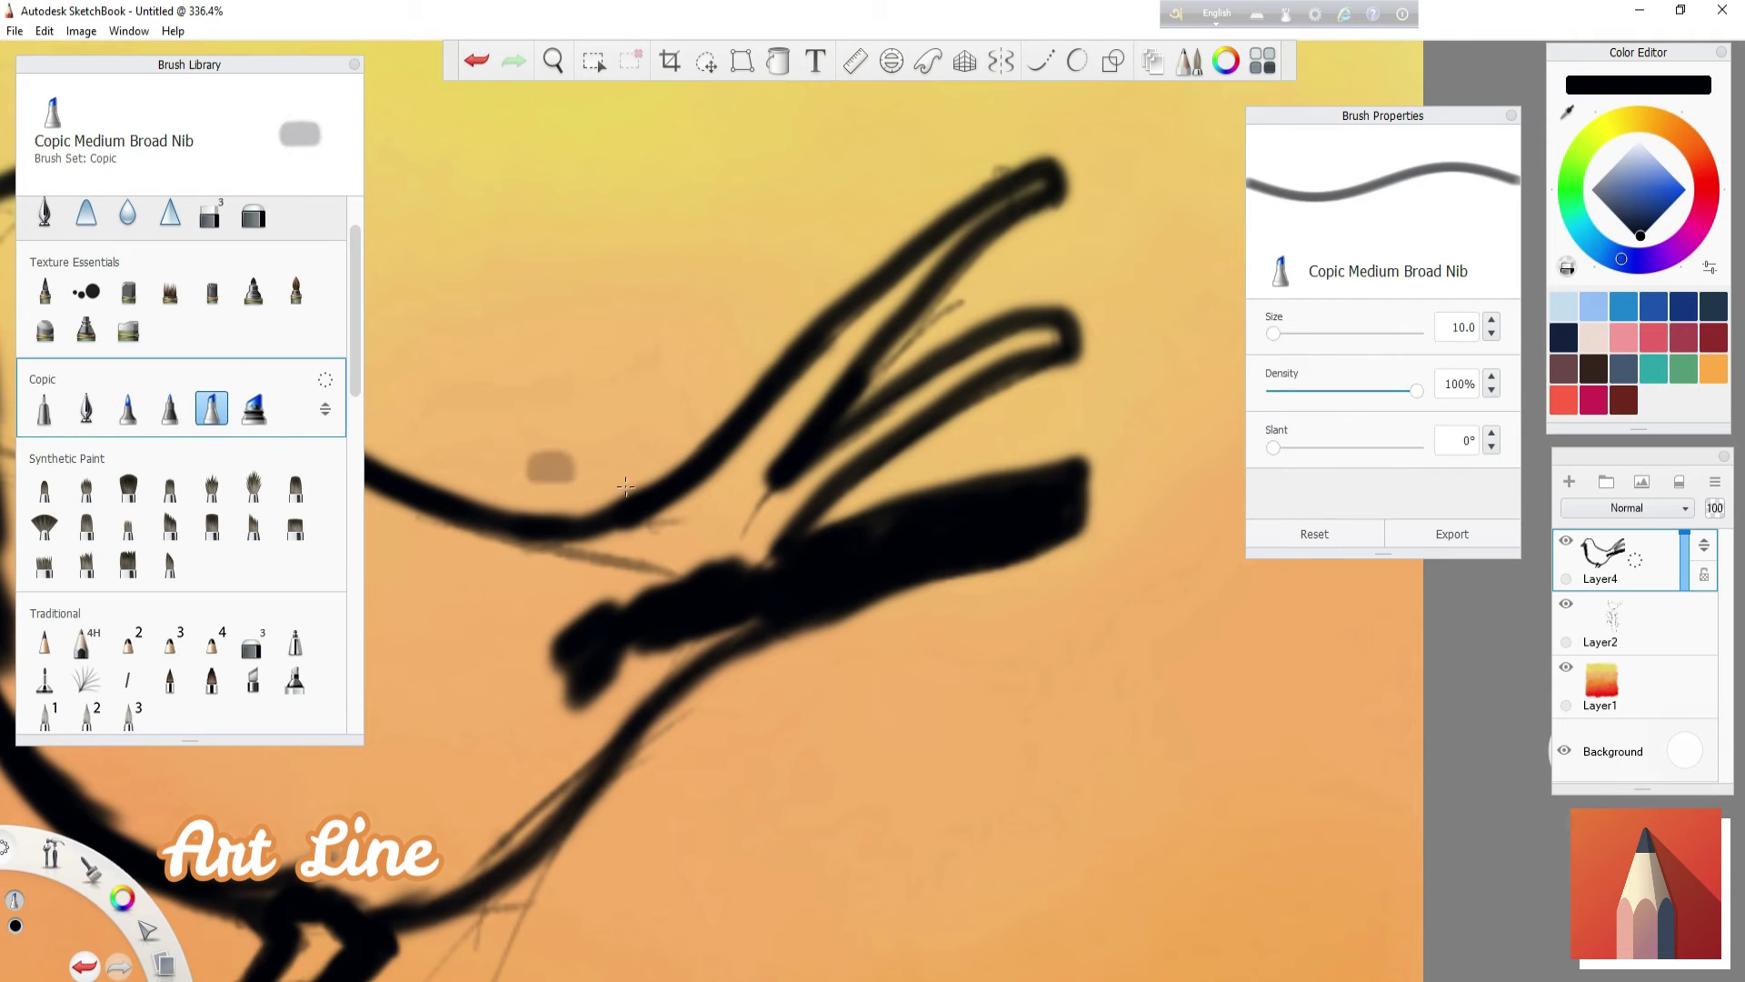
{"action": "left_click", "coordinate": [43, 409]}
{"action": "scroll", "coordinate": [182, 454], "scroll_direction": "down", "scroll_amount": 10}
{"action": "left_click", "coordinate": [44, 605]}
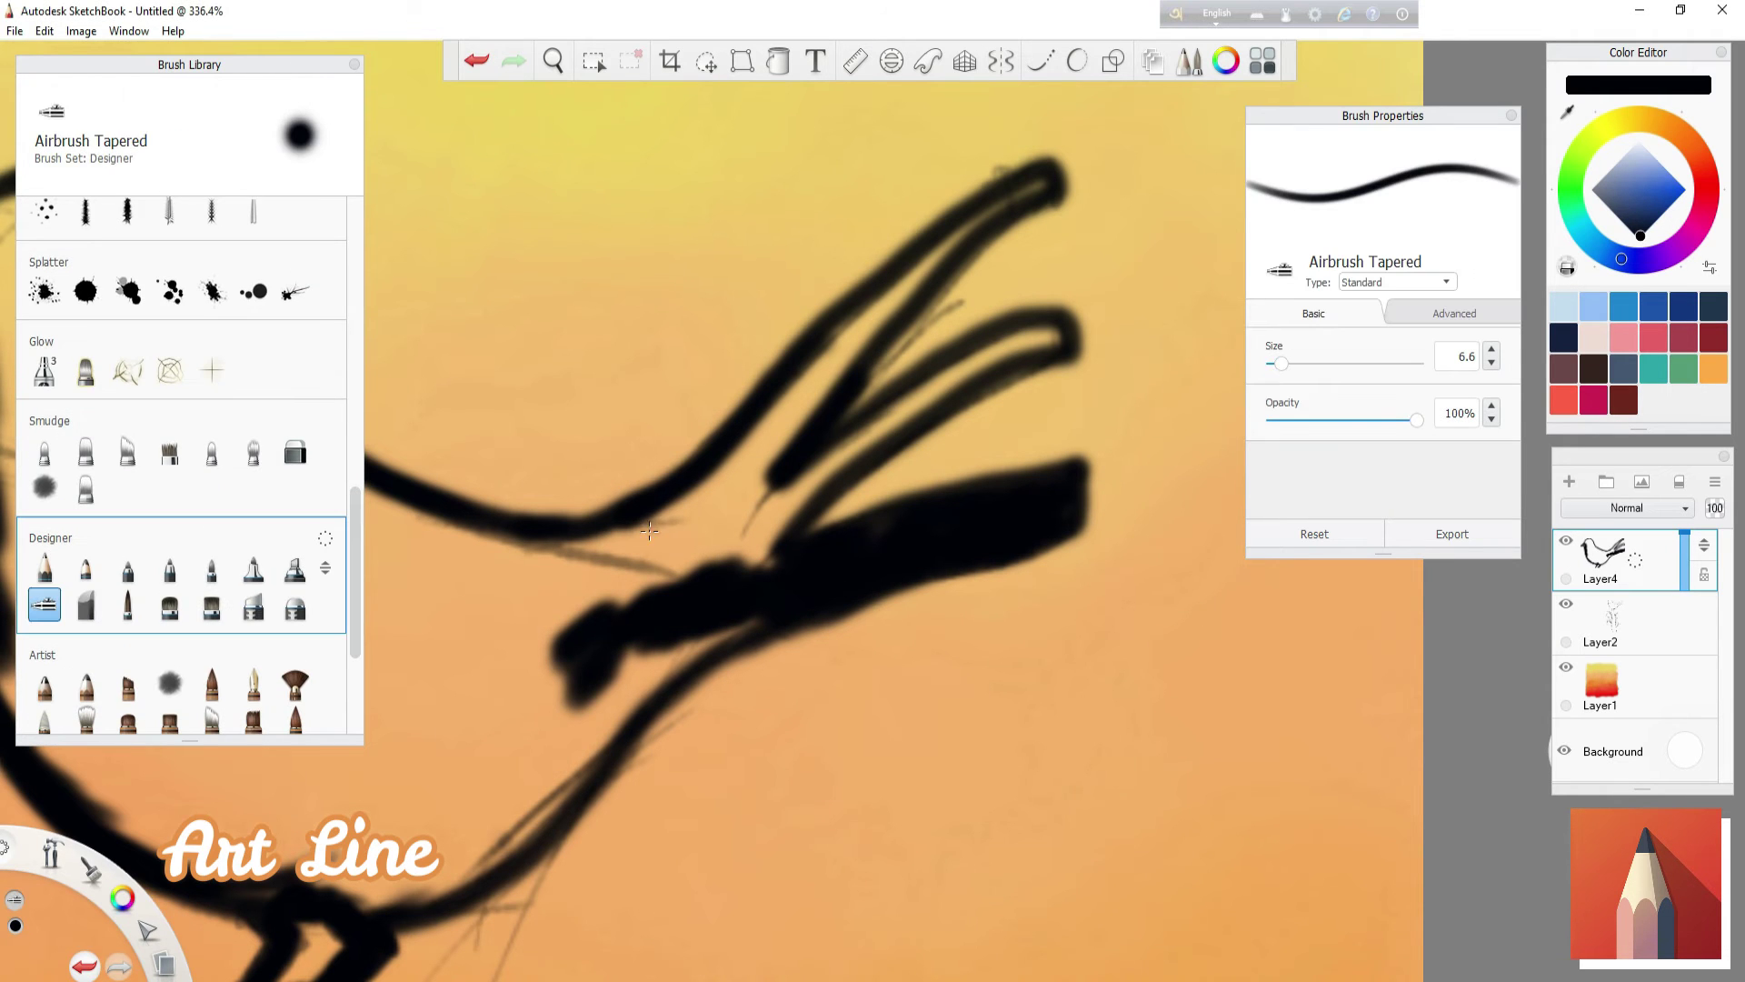
{"action": "left_click_drag", "start_coordinate": [649, 531], "coordinate": [800, 505]}
{"action": "left_click_drag", "start_coordinate": [1059, 336], "coordinate": [755, 518]}
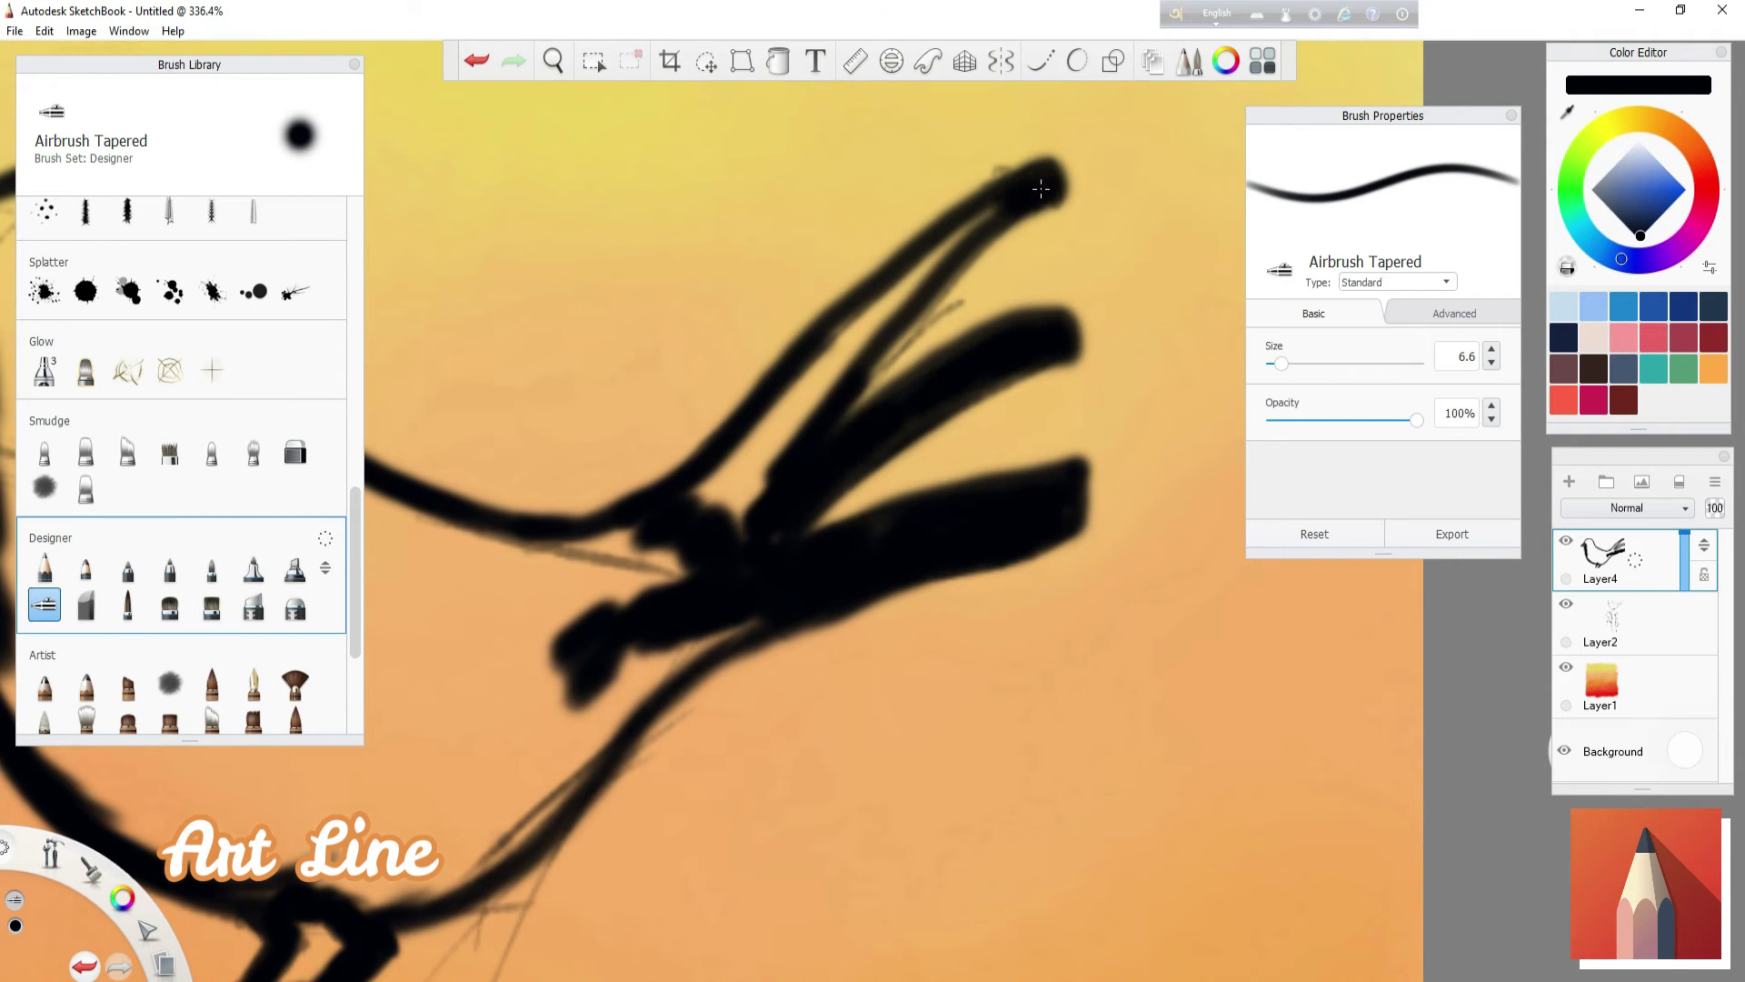
{"action": "left_click_drag", "start_coordinate": [1041, 188], "coordinate": [581, 727]}
- Fill the bird's head, beak and back black and thicken the tail
{"action": "mouse_move", "coordinate": [805, 678]}
{"action": "left_mouse_down"}
{"action": "mouse_move", "coordinate": [1080, 604]}
{"action": "mouse_move", "coordinate": [1335, 686]}
{"action": "left_mouse_up"}
{"action": "mouse_move", "coordinate": [655, 527]}
{"action": "left_mouse_down"}
{"action": "mouse_move", "coordinate": [545, 582]}
{"action": "mouse_move", "coordinate": [818, 427]}
{"action": "mouse_move", "coordinate": [800, 437]}
{"action": "left_mouse_up"}
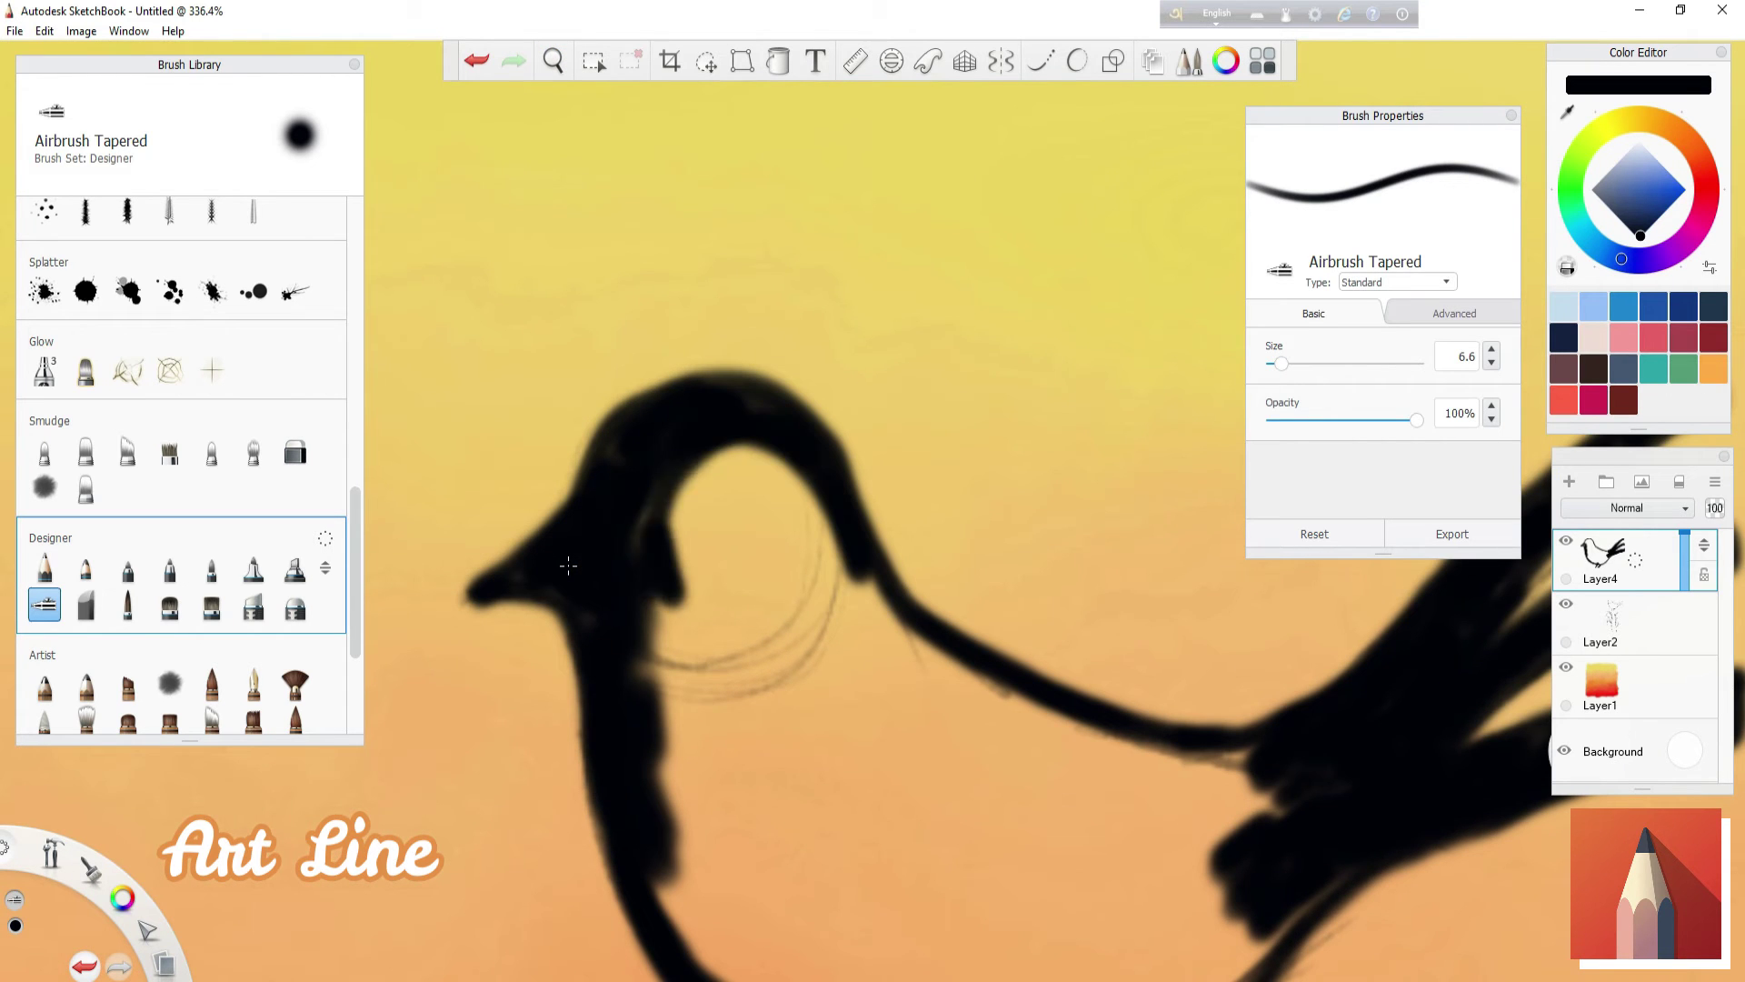
{"action": "left_click_drag", "start_coordinate": [646, 455], "coordinate": [1300, 795]}
{"action": "left_click_drag", "start_coordinate": [936, 645], "coordinate": [1245, 863]}
{"action": "left_click_drag", "start_coordinate": [904, 557], "coordinate": [1256, 610]}
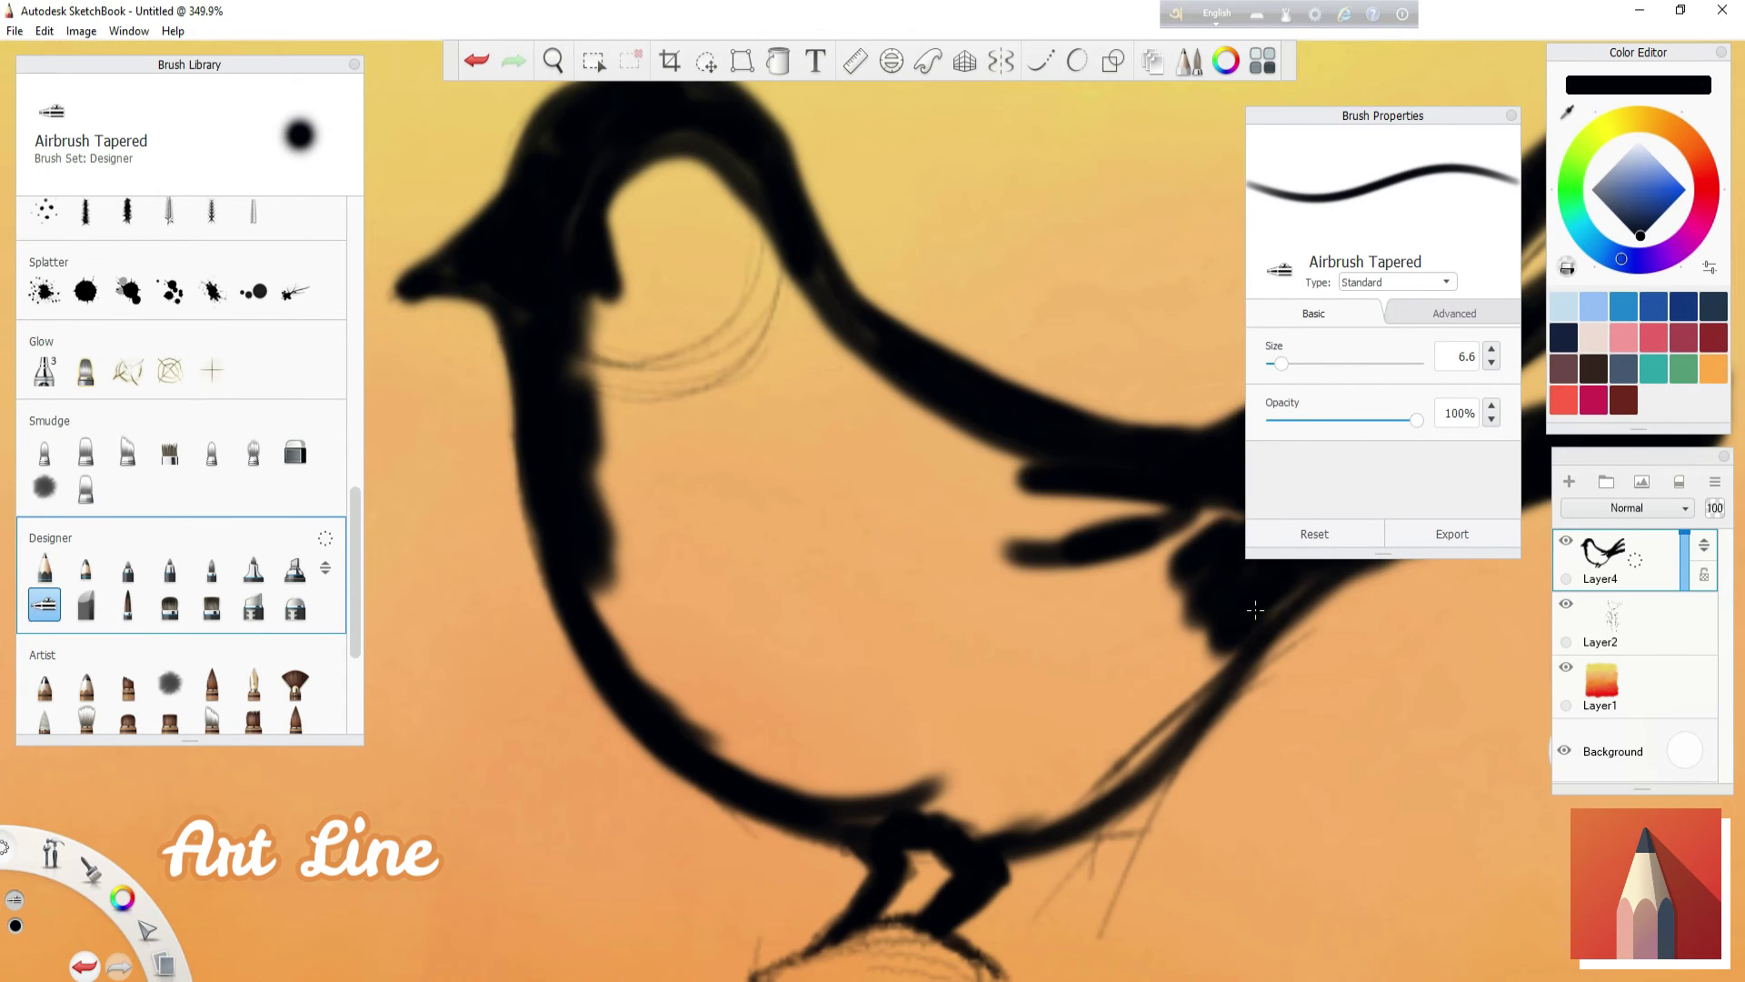
{"action": "left_click_drag", "start_coordinate": [873, 642], "coordinate": [1153, 588]}
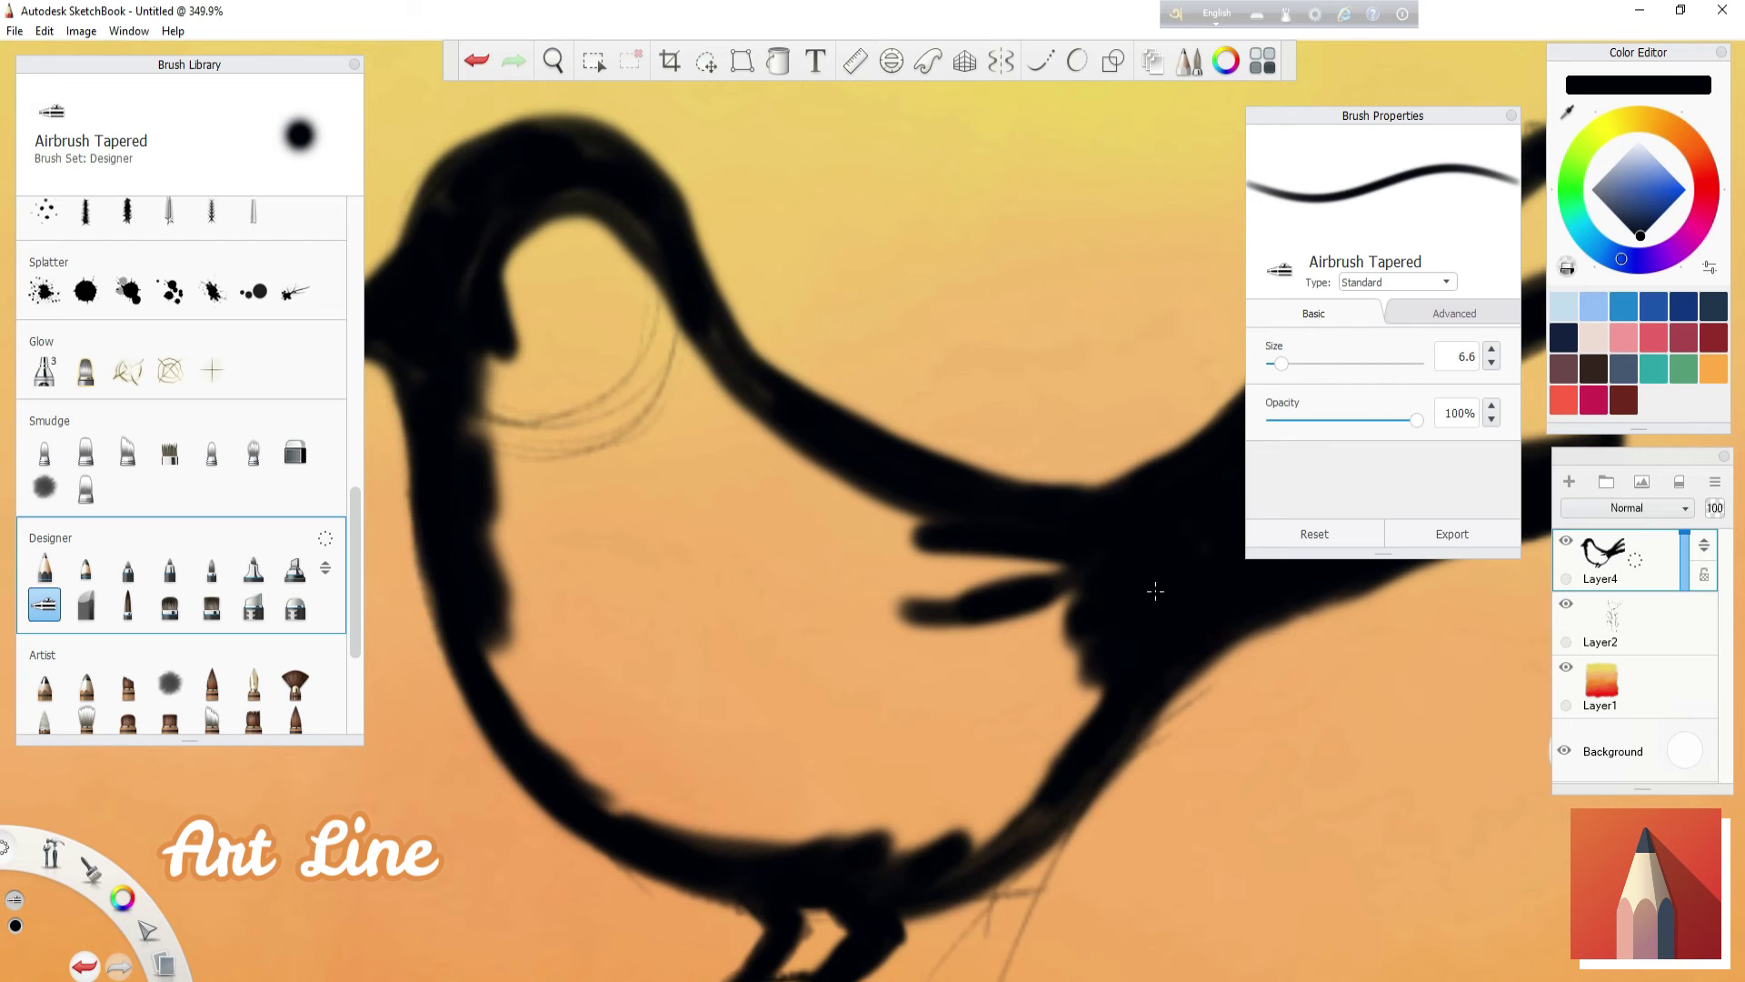
{"action": "left_click_drag", "start_coordinate": [826, 624], "coordinate": [815, 615]}
{"action": "key", "text": "ctrl+z"}
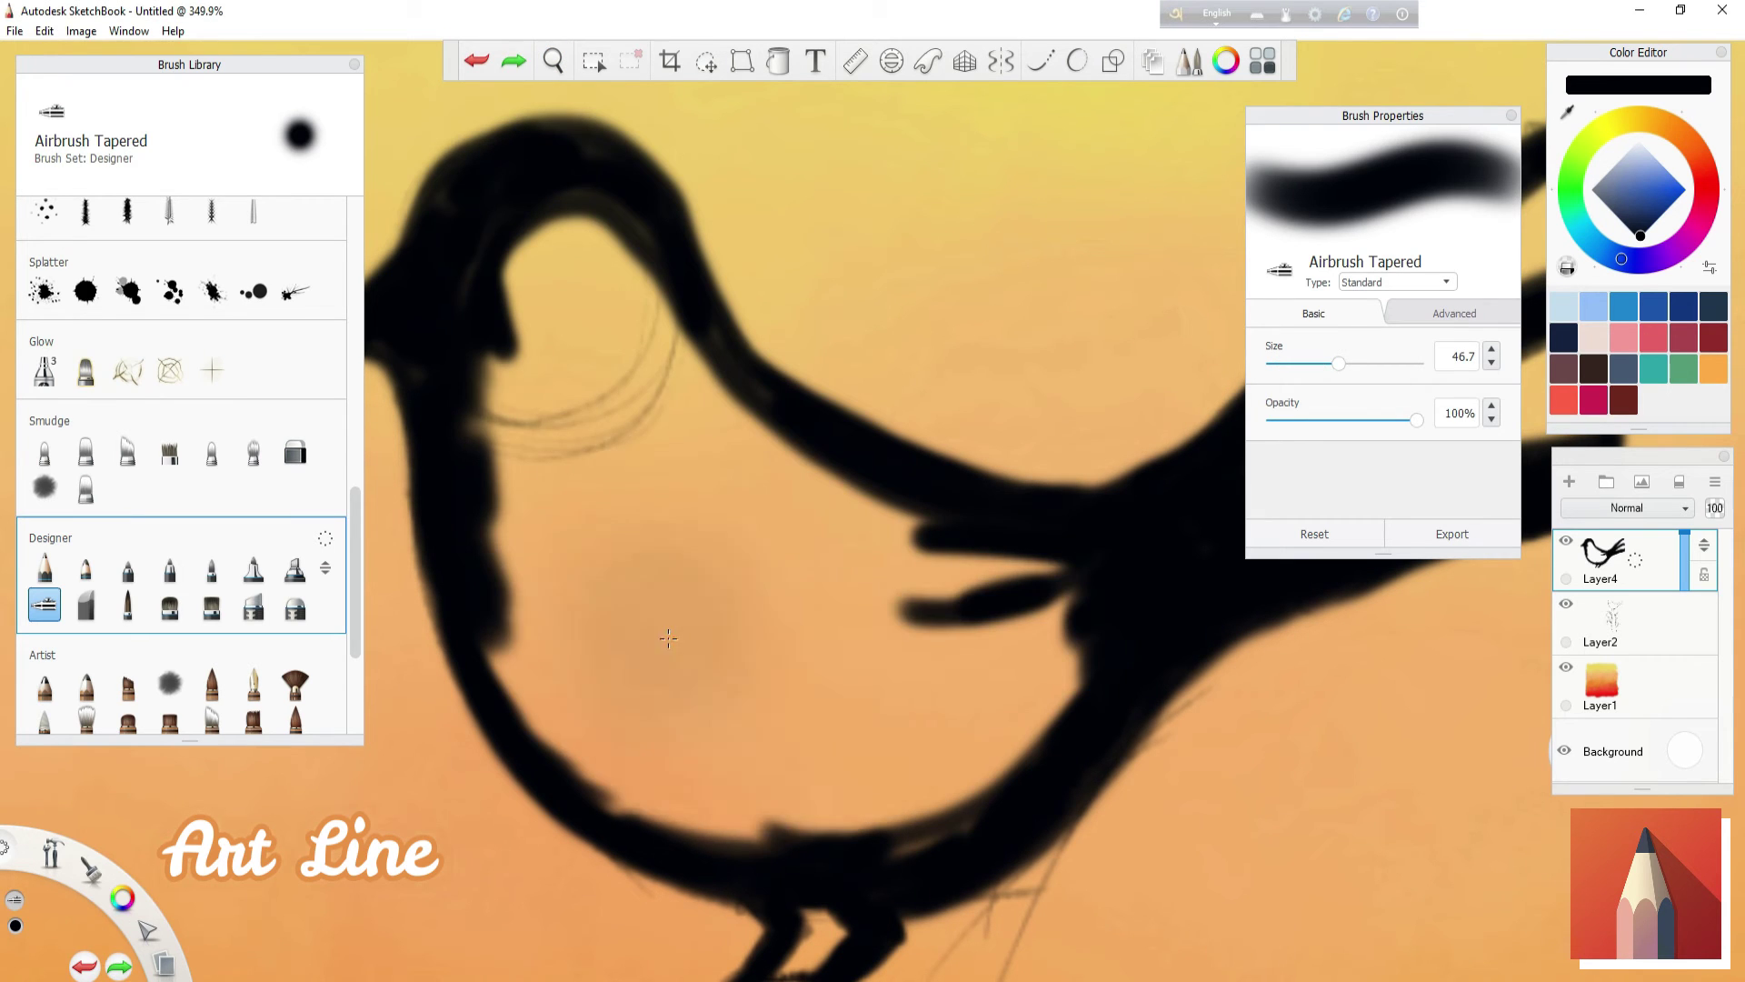
{"action": "key", "text": "ctrl+y"}
- Fill the remaining head, neck and body solid black down toward the stump
{"action": "left_click_drag", "start_coordinate": [668, 638], "coordinate": [690, 618]}
{"action": "mouse_move", "coordinate": [728, 454]}
{"action": "left_mouse_down"}
{"action": "mouse_move", "coordinate": [1046, 582]}
{"action": "mouse_move", "coordinate": [773, 818]}
{"action": "mouse_move", "coordinate": [509, 546]}
{"action": "left_mouse_up"}
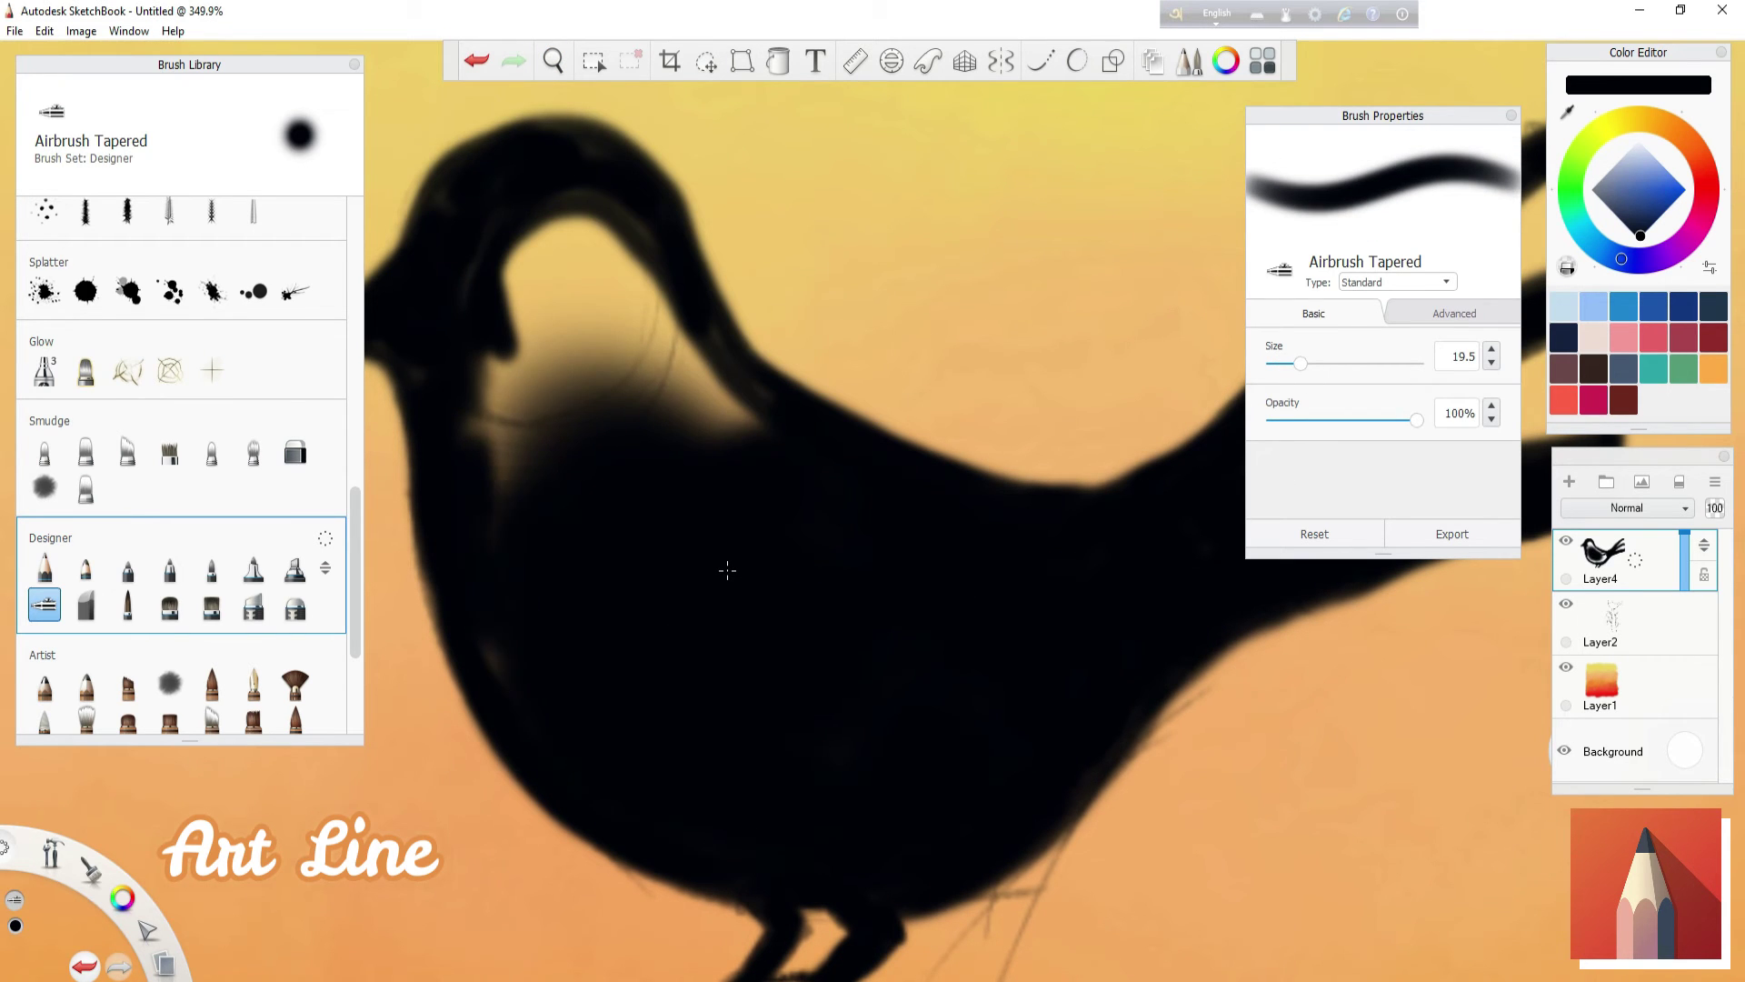
{"action": "left_click_drag", "start_coordinate": [728, 570], "coordinate": [724, 569]}
{"action": "left_click_drag", "start_coordinate": [691, 409], "coordinate": [609, 331]}
{"action": "left_click_drag", "start_coordinate": [454, 209], "coordinate": [427, 155]}
{"action": "left_click_drag", "start_coordinate": [1300, 363], "coordinate": [1291, 364]}
{"action": "key", "text": "space"}
{"action": "mouse_move", "coordinate": [993, 535]}
{"action": "left_mouse_down"}
{"action": "mouse_move", "coordinate": [1143, 566]}
{"action": "mouse_move", "coordinate": [1099, 577]}
{"action": "left_mouse_up"}
{"action": "left_click_drag", "start_coordinate": [1289, 363], "coordinate": [1289, 364]}
{"action": "mouse_move", "coordinate": [702, 146]}
{"action": "left_mouse_down"}
{"action": "mouse_move", "coordinate": [709, 273]}
{"action": "mouse_move", "coordinate": [705, 155]}
{"action": "mouse_move", "coordinate": [792, 171]}
{"action": "mouse_move", "coordinate": [750, 468]}
{"action": "left_mouse_up"}
{"action": "left_click_drag", "start_coordinate": [741, 236], "coordinate": [804, 363]}
- Hide the sketch layer and paint the stump's trunk solid black
{"action": "left_click", "coordinate": [1567, 604]}
{"action": "left_click_drag", "start_coordinate": [791, 300], "coordinate": [905, 977]}
{"action": "left_click_drag", "start_coordinate": [732, 422], "coordinate": [714, 978]}
{"action": "left_click_drag", "start_coordinate": [1289, 363], "coordinate": [1296, 363]}
{"action": "mouse_move", "coordinate": [791, 491]}
{"action": "left_mouse_down"}
{"action": "mouse_move", "coordinate": [818, 654]}
{"action": "mouse_move", "coordinate": [727, 791]}
{"action": "mouse_move", "coordinate": [818, 909]}
{"action": "left_mouse_up"}
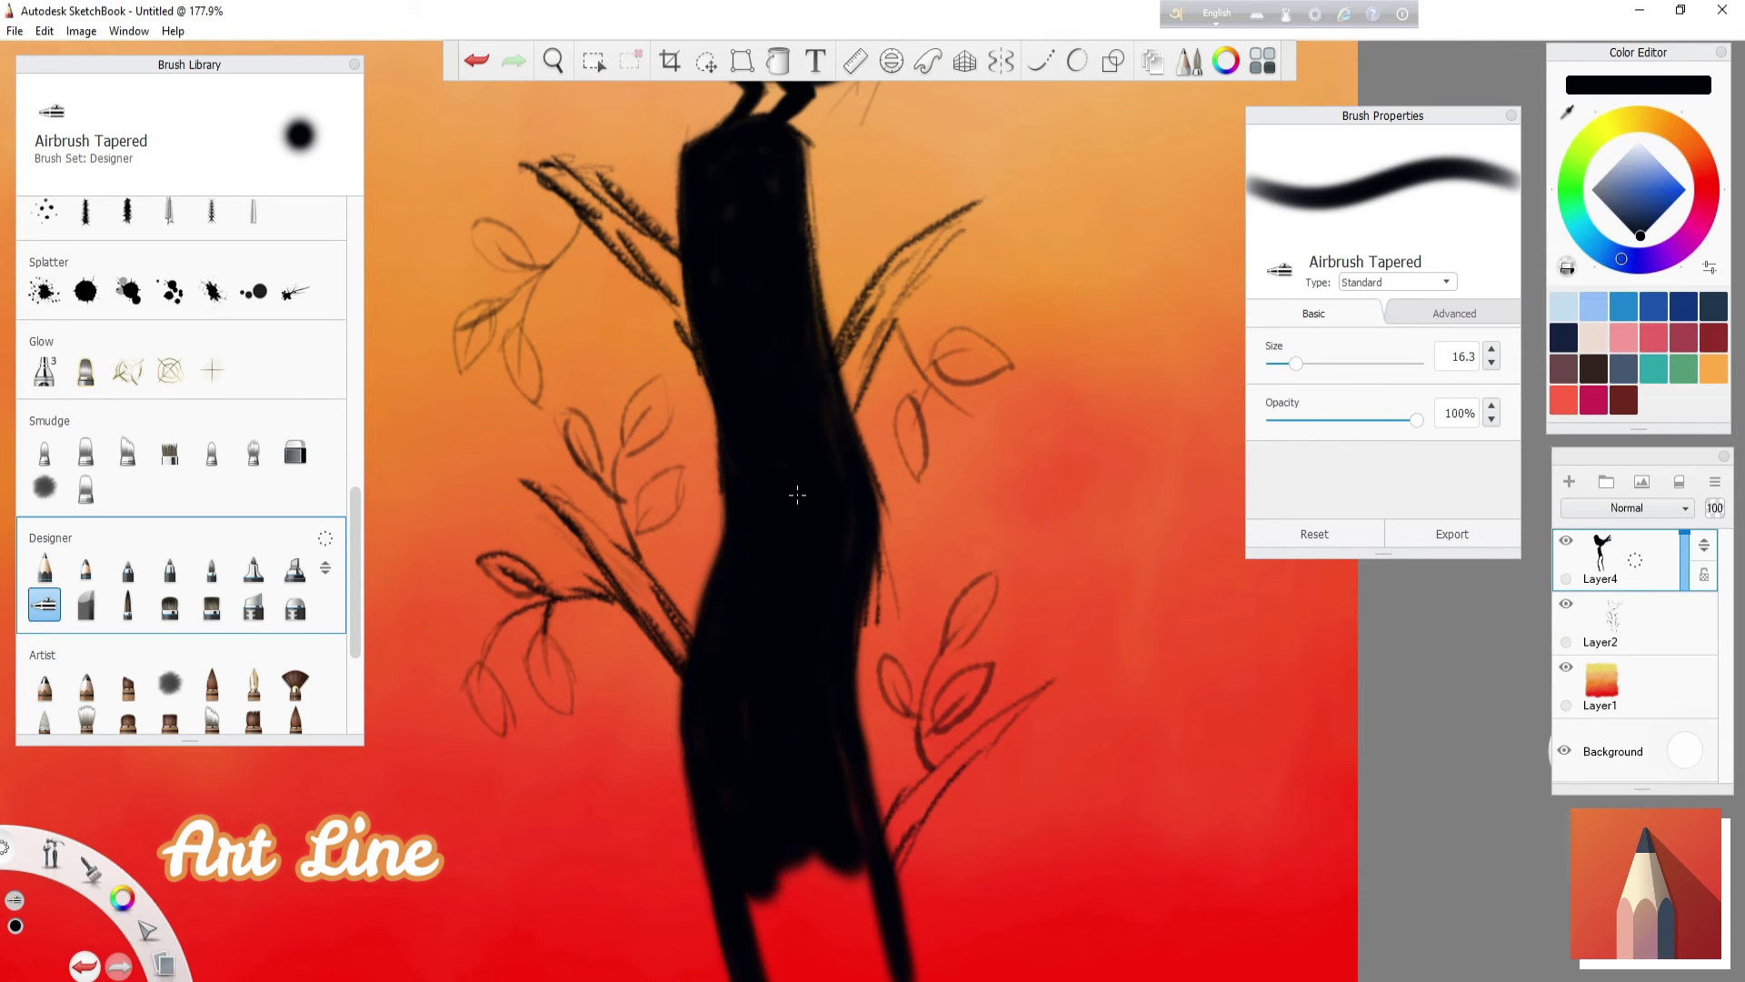
{"action": "left_click_drag", "start_coordinate": [936, 576], "coordinate": [936, 349]}
{"action": "left_click_drag", "start_coordinate": [819, 763], "coordinate": [784, 630]}
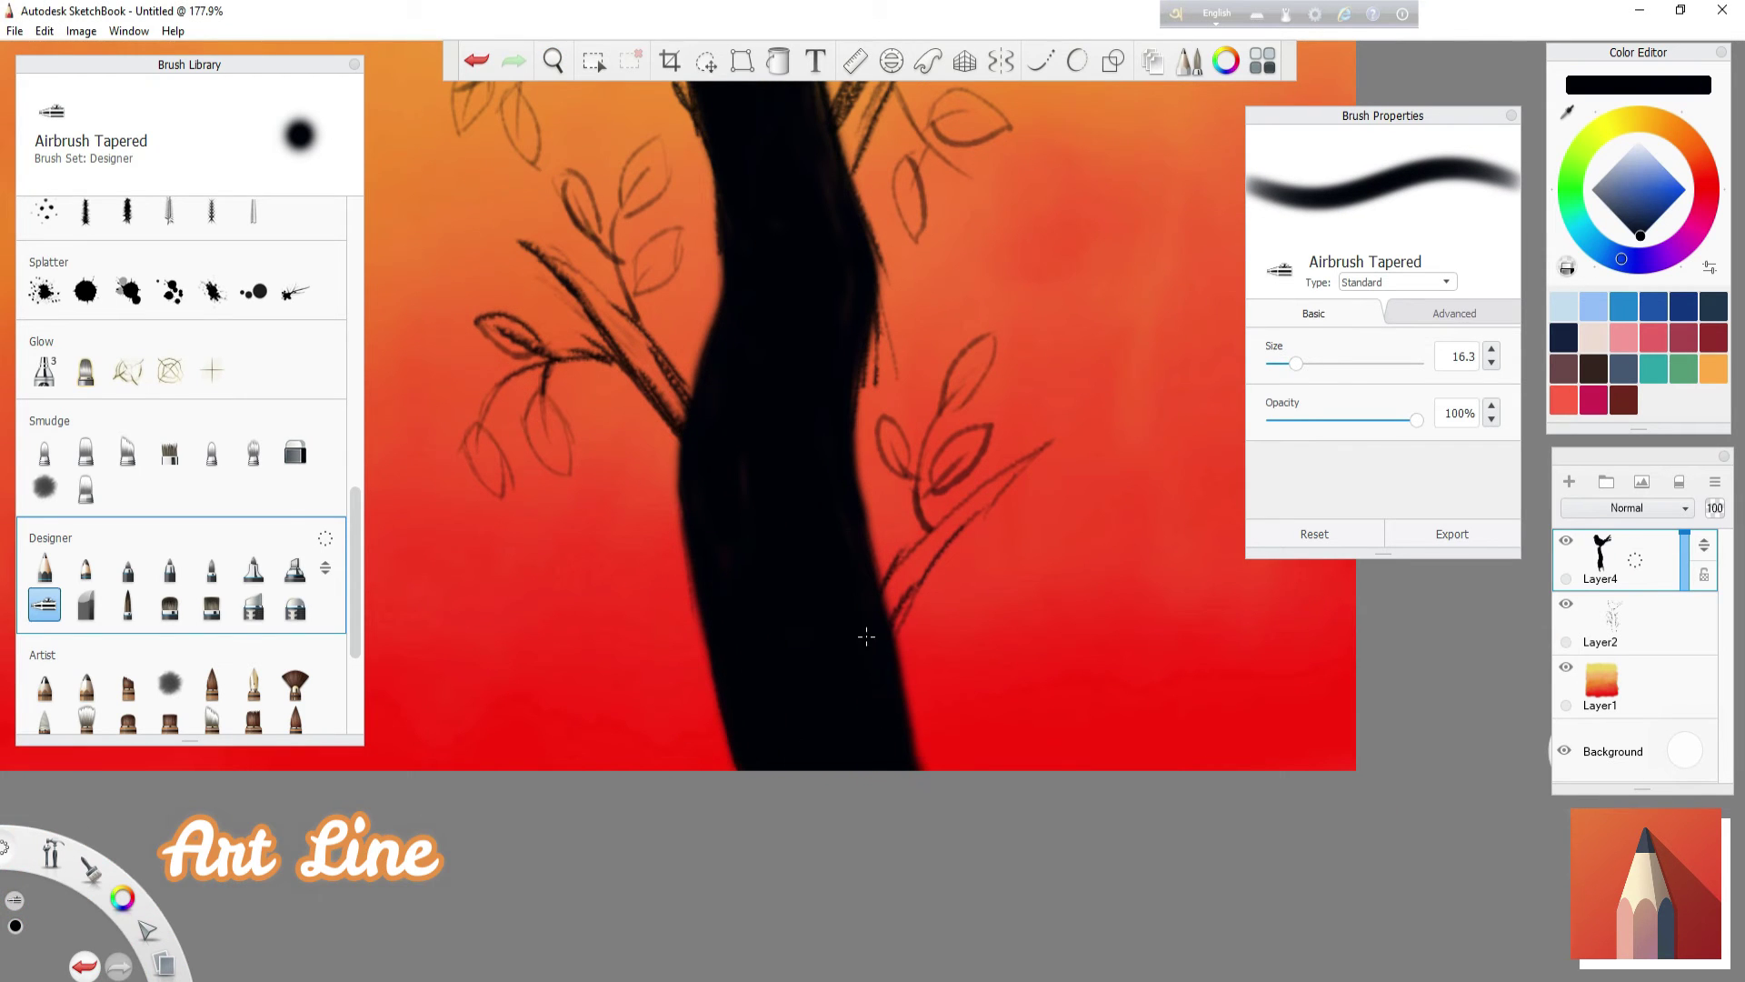
- Paint a thick black side branch on the stump's lower right
{"action": "left_click", "coordinate": [212, 570]}
{"action": "left_click", "coordinate": [128, 606]}
{"action": "left_click", "coordinate": [553, 61]}
{"action": "mouse_move", "coordinate": [597, 128]}
{"action": "left_mouse_down"}
{"action": "mouse_move", "coordinate": [962, 479]}
{"action": "mouse_move", "coordinate": [758, 684]}
{"action": "left_mouse_up"}
{"action": "left_click", "coordinate": [960, 477]}
{"action": "left_click_drag", "start_coordinate": [764, 782], "coordinate": [996, 486]}
{"action": "left_click_drag", "start_coordinate": [752, 732], "coordinate": [1004, 473]}
{"action": "mouse_move", "coordinate": [850, 587]}
{"action": "left_mouse_down"}
{"action": "mouse_move", "coordinate": [978, 482]}
{"action": "mouse_move", "coordinate": [884, 360]}
{"action": "left_mouse_up"}
- With a thin tapered brush, draw the sprig's stem and upper leaf outline
{"action": "key", "text": "ctrl+z"}
{"action": "left_click", "coordinate": [127, 570]}
{"action": "left_click_drag", "start_coordinate": [808, 525], "coordinate": [818, 569]}
{"action": "left_click_drag", "start_coordinate": [899, 316], "coordinate": [946, 231]}
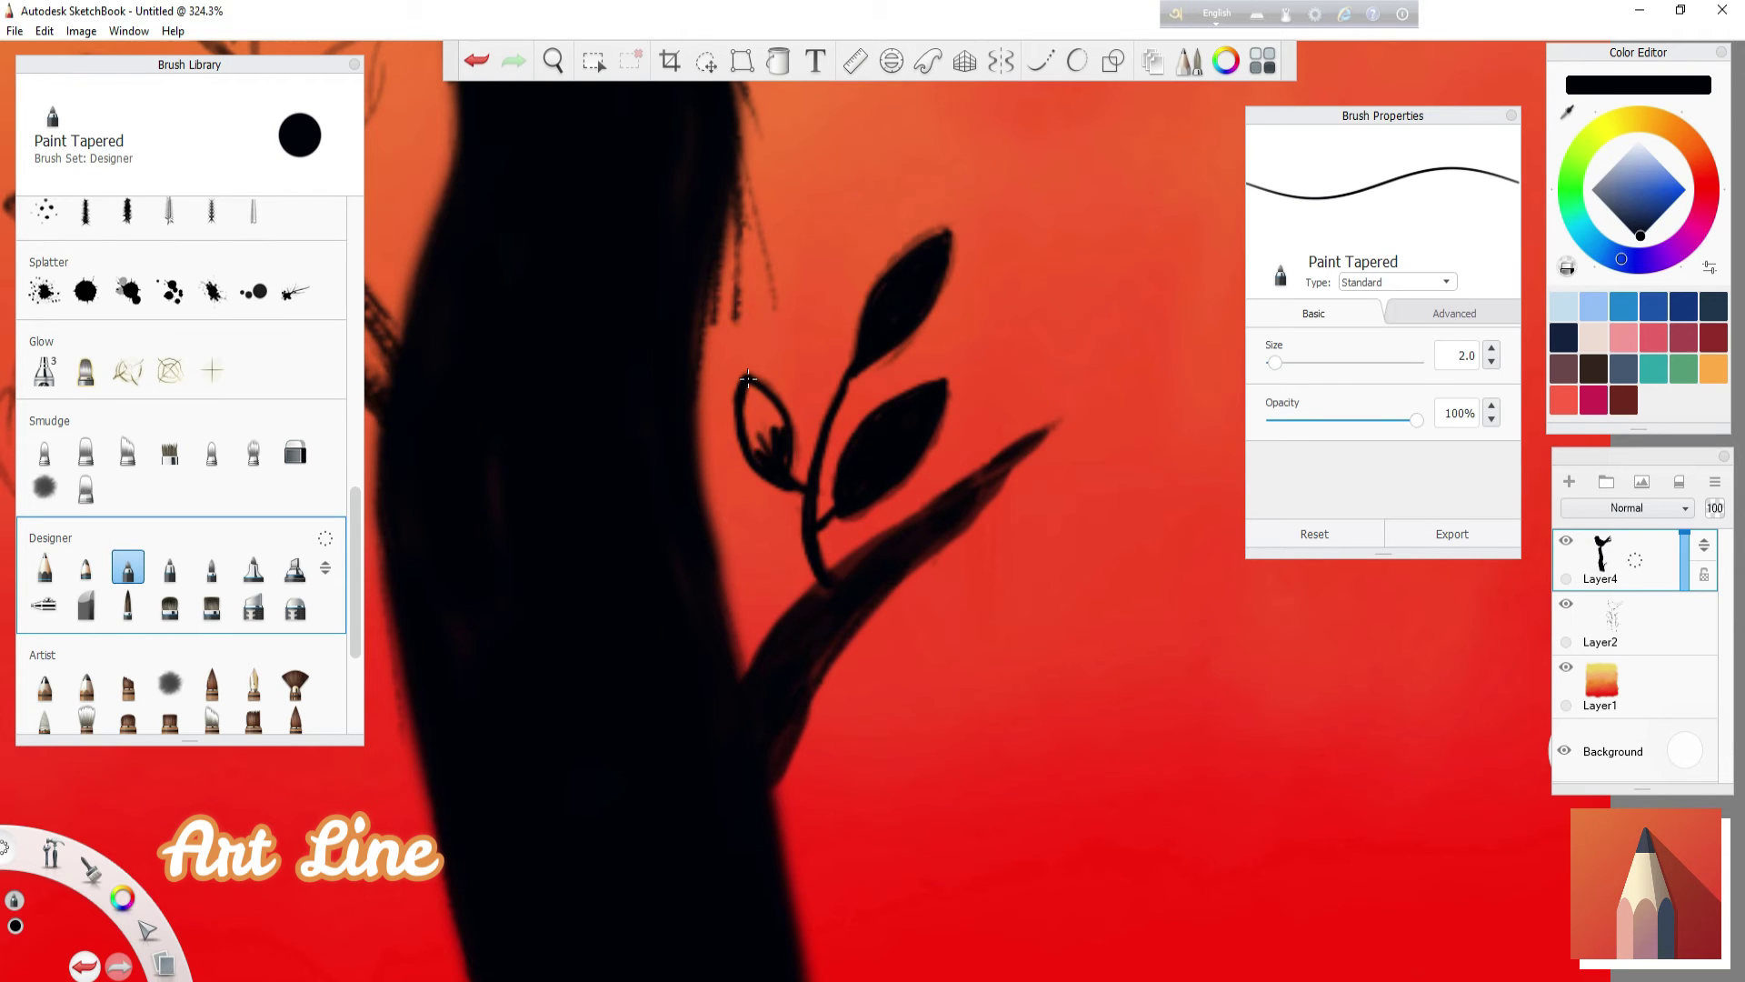
- Draw a thin black branch with a pointed leaf on the stump's upper right, then thicken it with a larger brush
{"action": "left_click", "coordinate": [553, 61]}
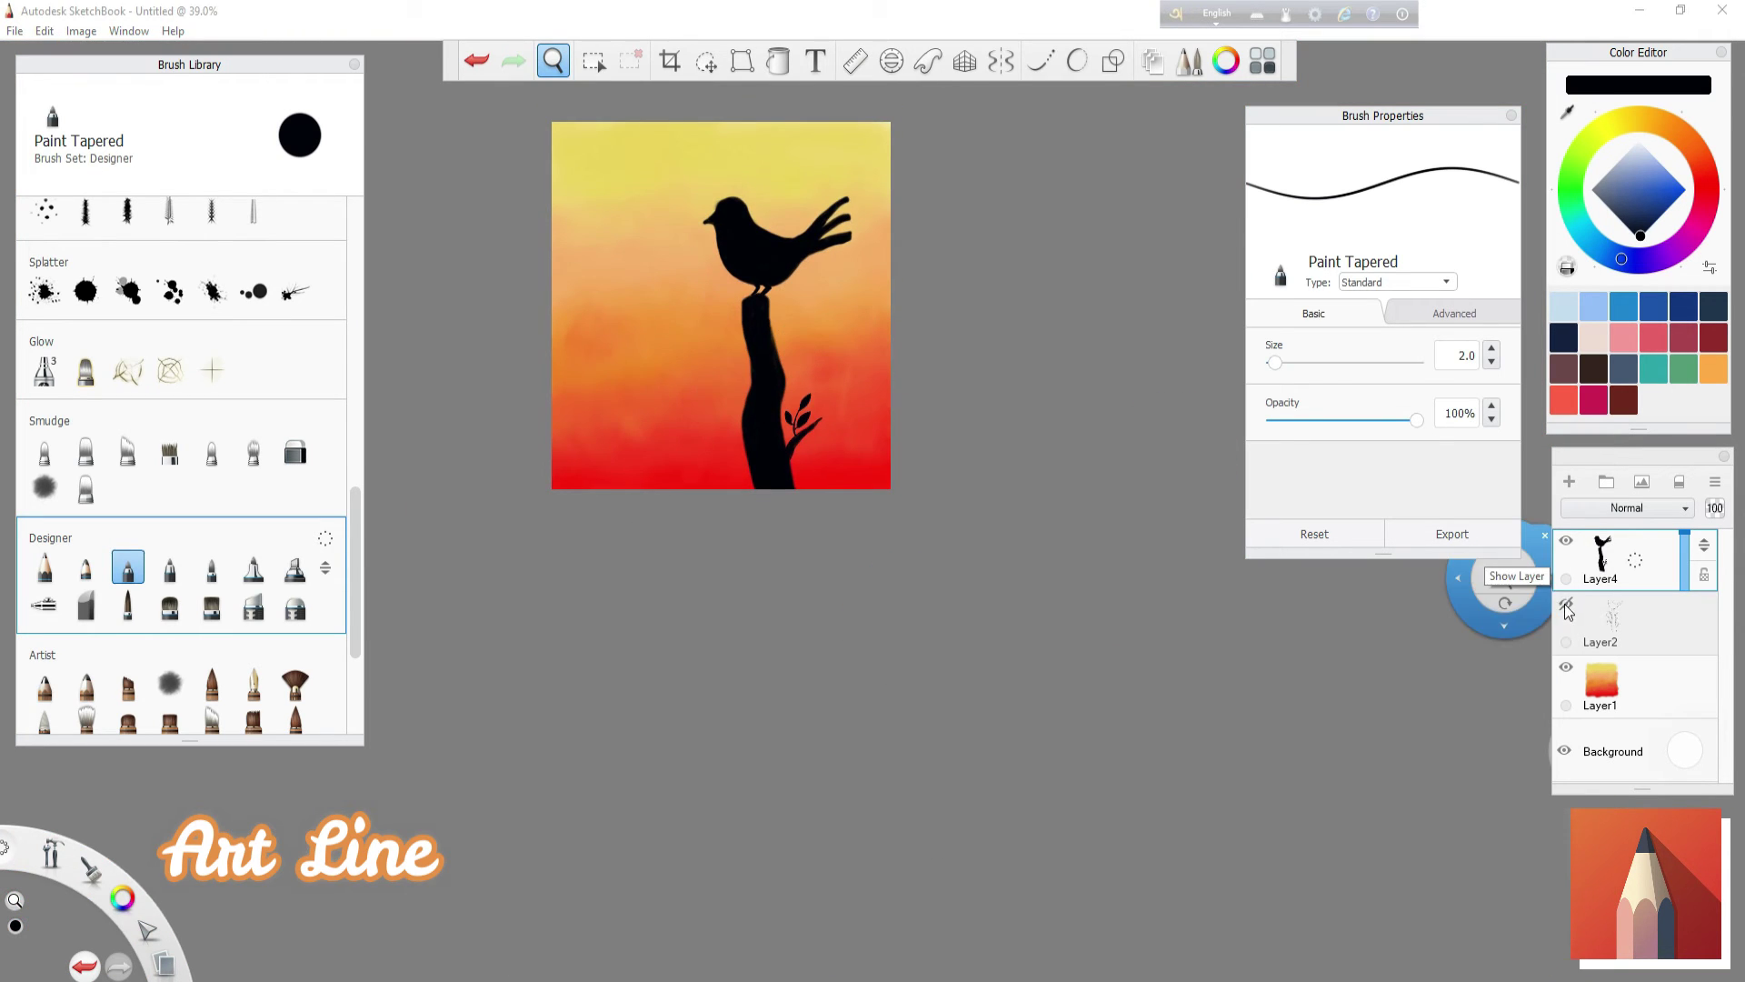
{"action": "mouse_move", "coordinate": [755, 449]}
{"action": "left_mouse_down"}
{"action": "mouse_move", "coordinate": [945, 539]}
{"action": "mouse_move", "coordinate": [878, 467]}
{"action": "left_mouse_up"}
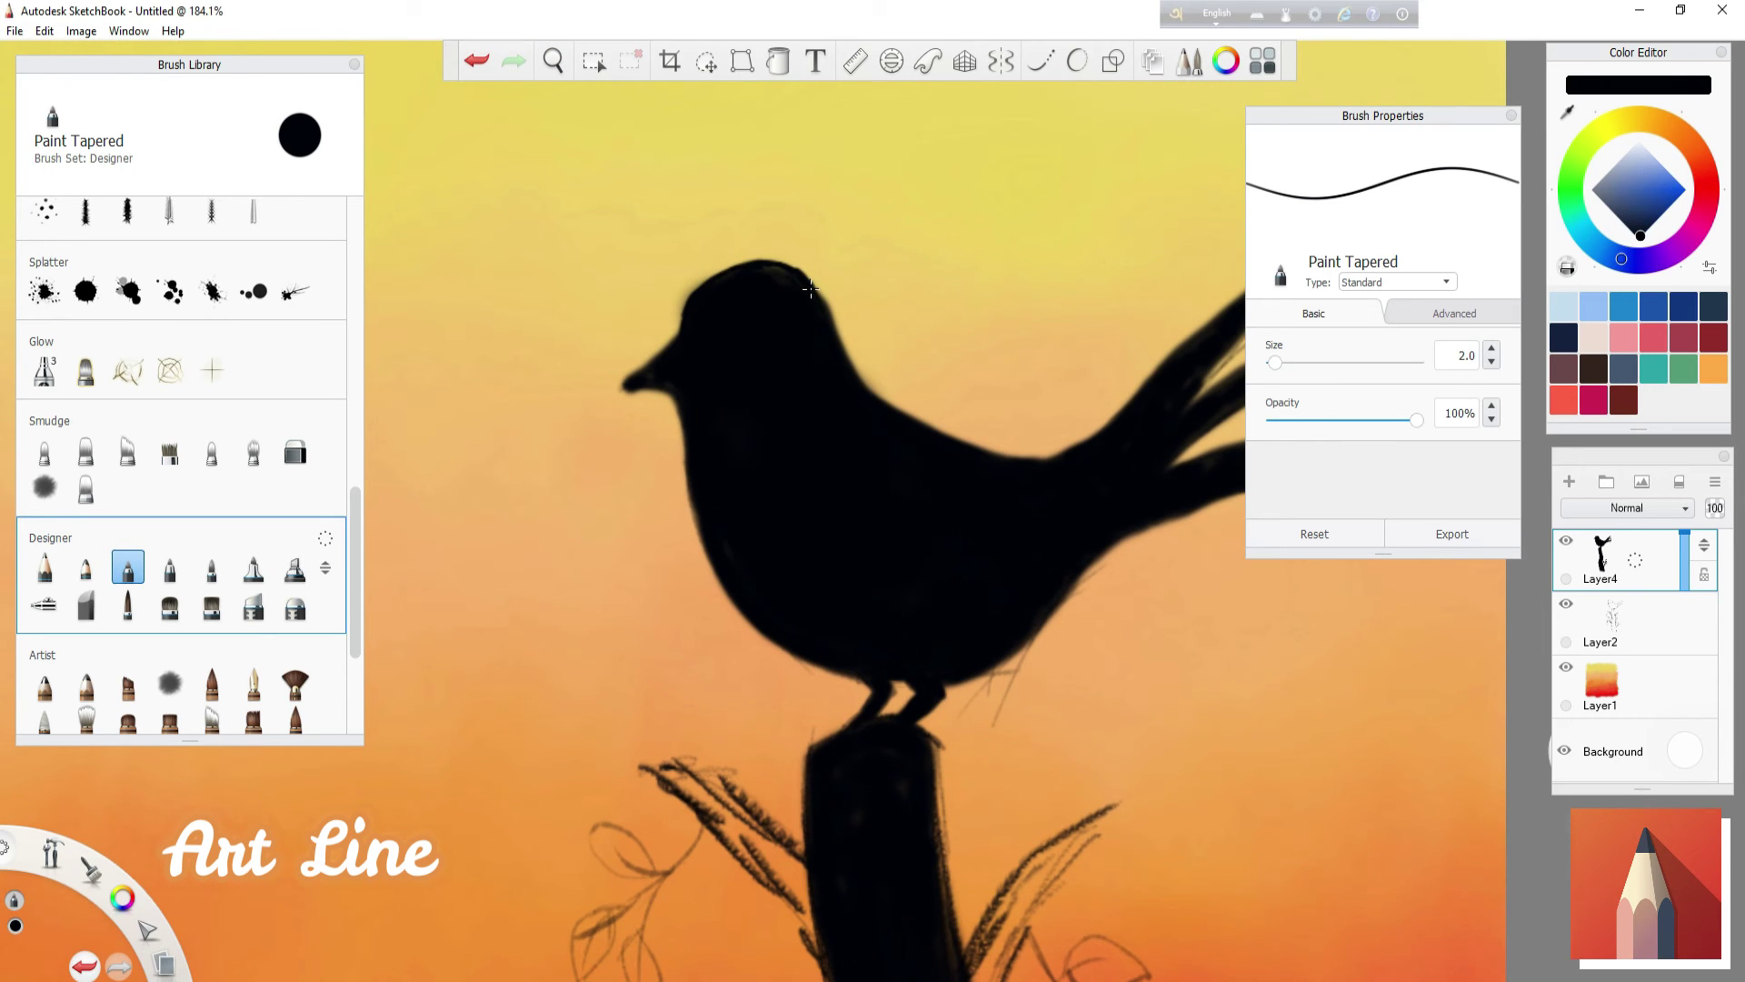
{"action": "scroll", "coordinate": [840, 447], "scroll_direction": "down", "scroll_amount": 5}
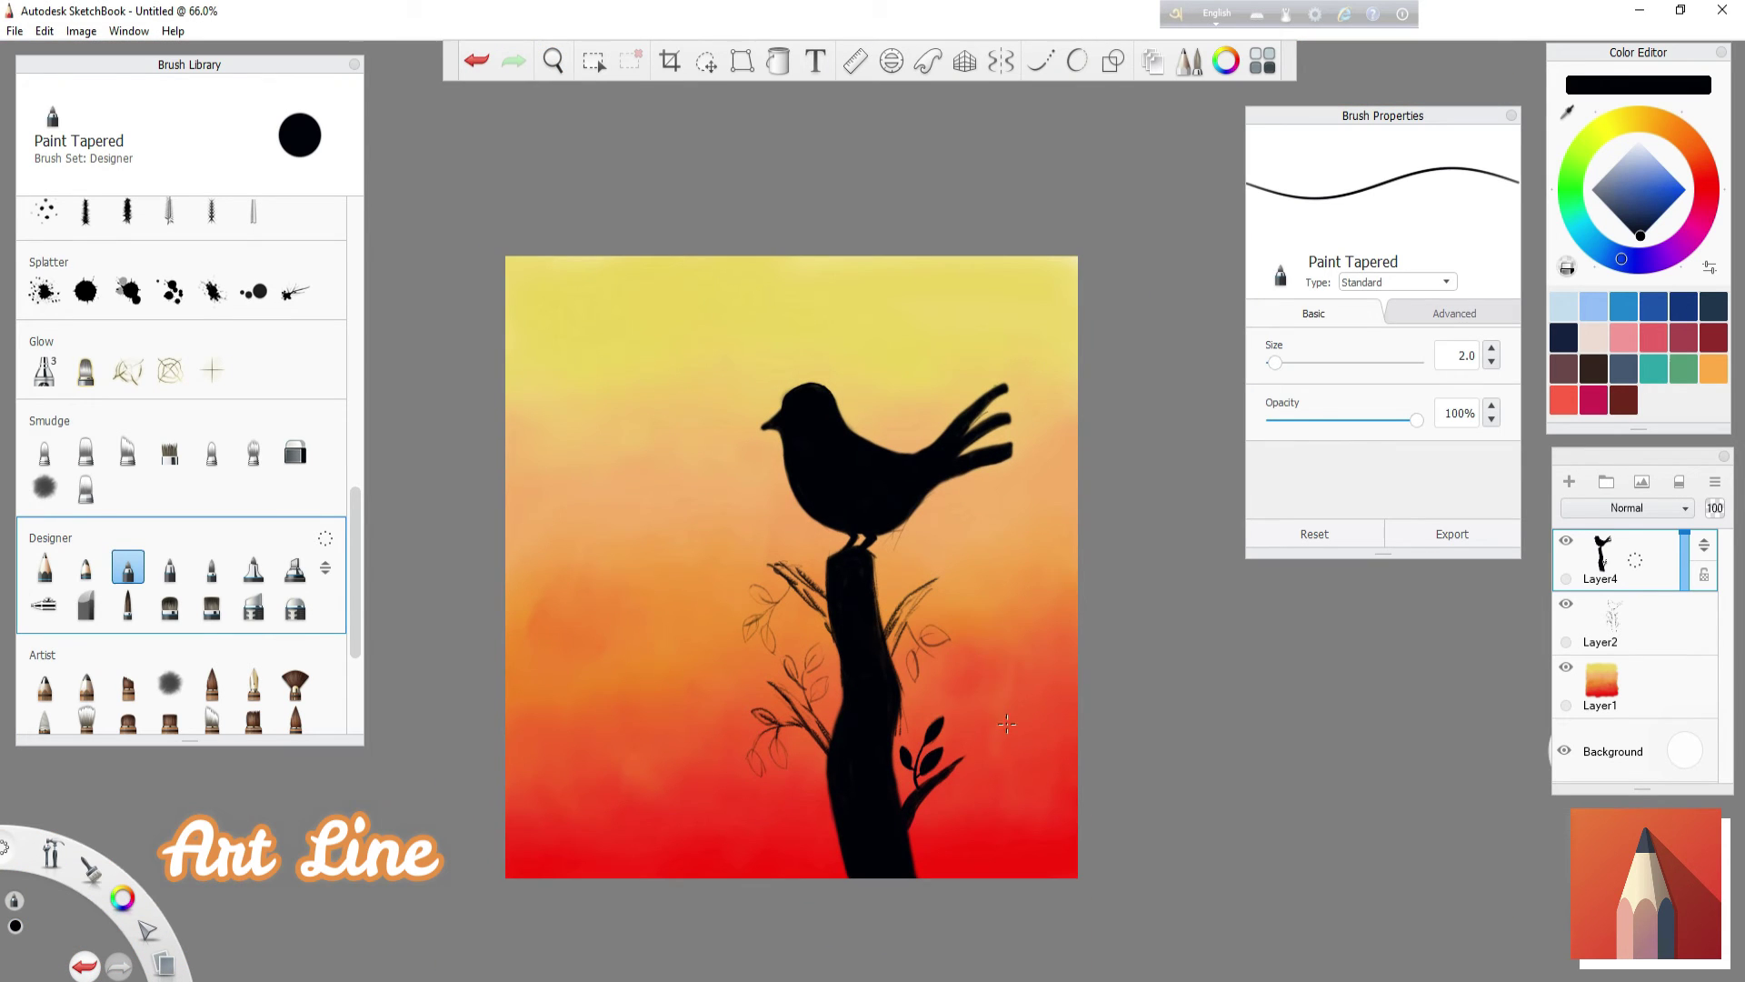
{"action": "scroll", "coordinate": [931, 448], "scroll_direction": "up", "scroll_amount": 3}
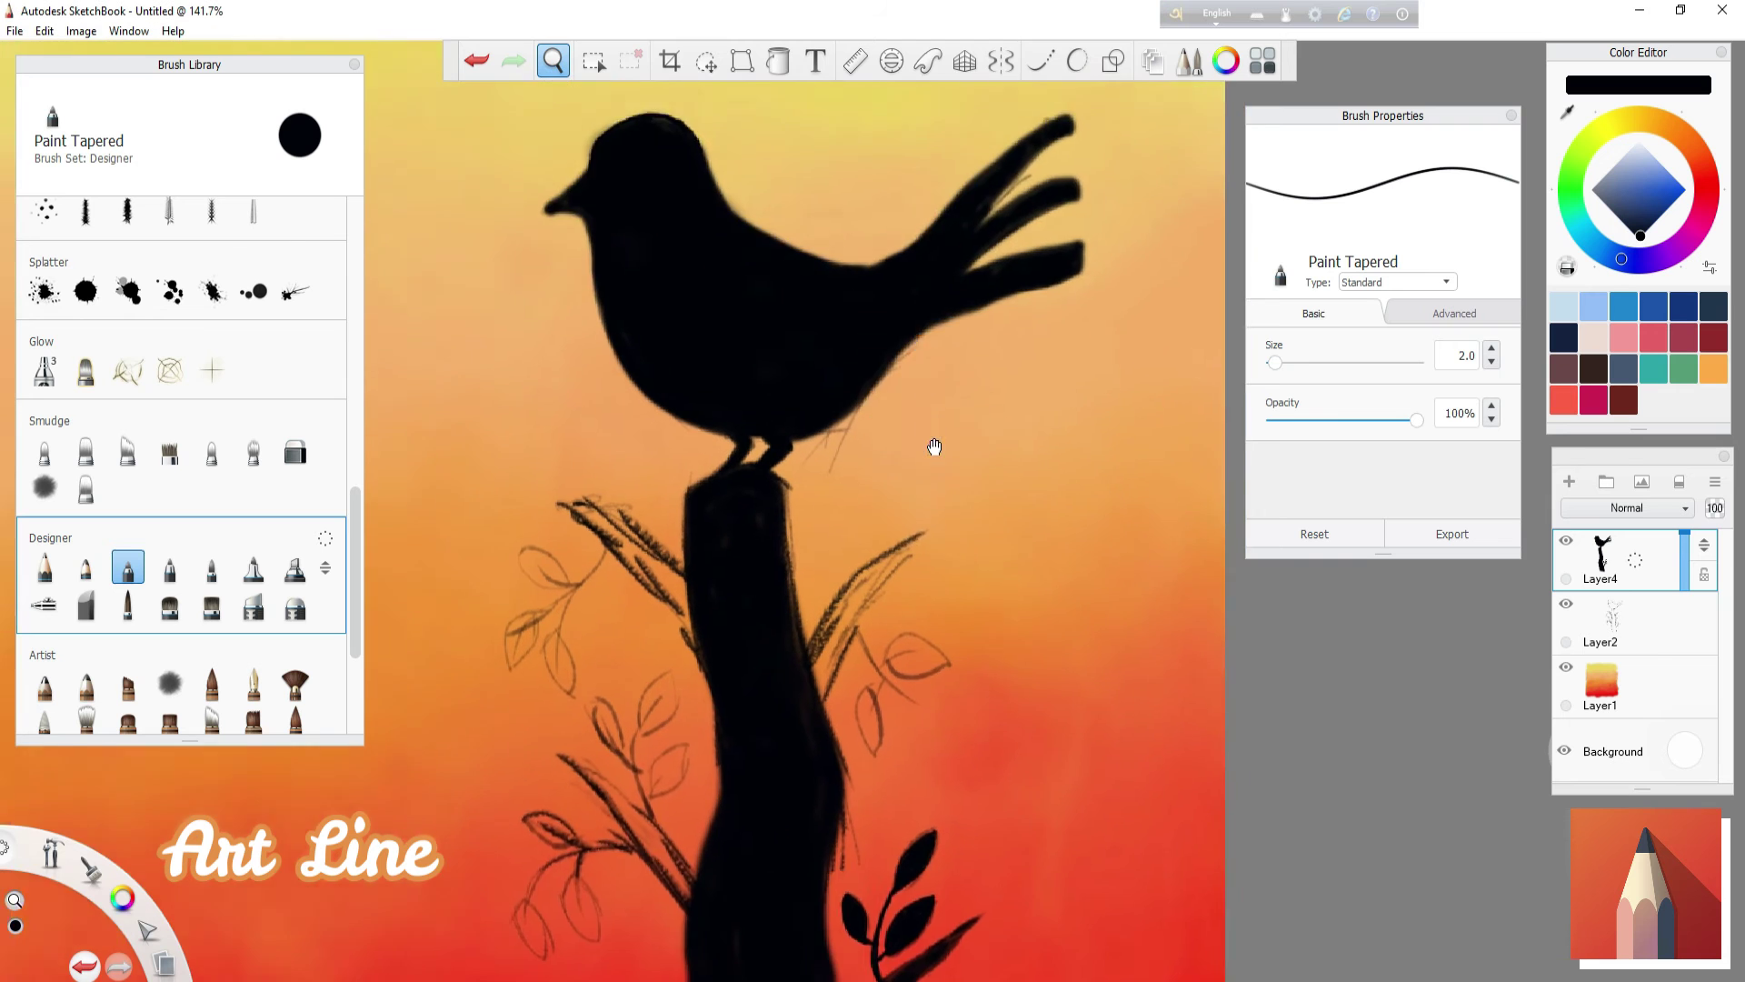
{"action": "scroll", "coordinate": [954, 507], "scroll_direction": "up", "scroll_amount": 2}
{"action": "left_click_drag", "start_coordinate": [921, 417], "coordinate": [900, 445]}
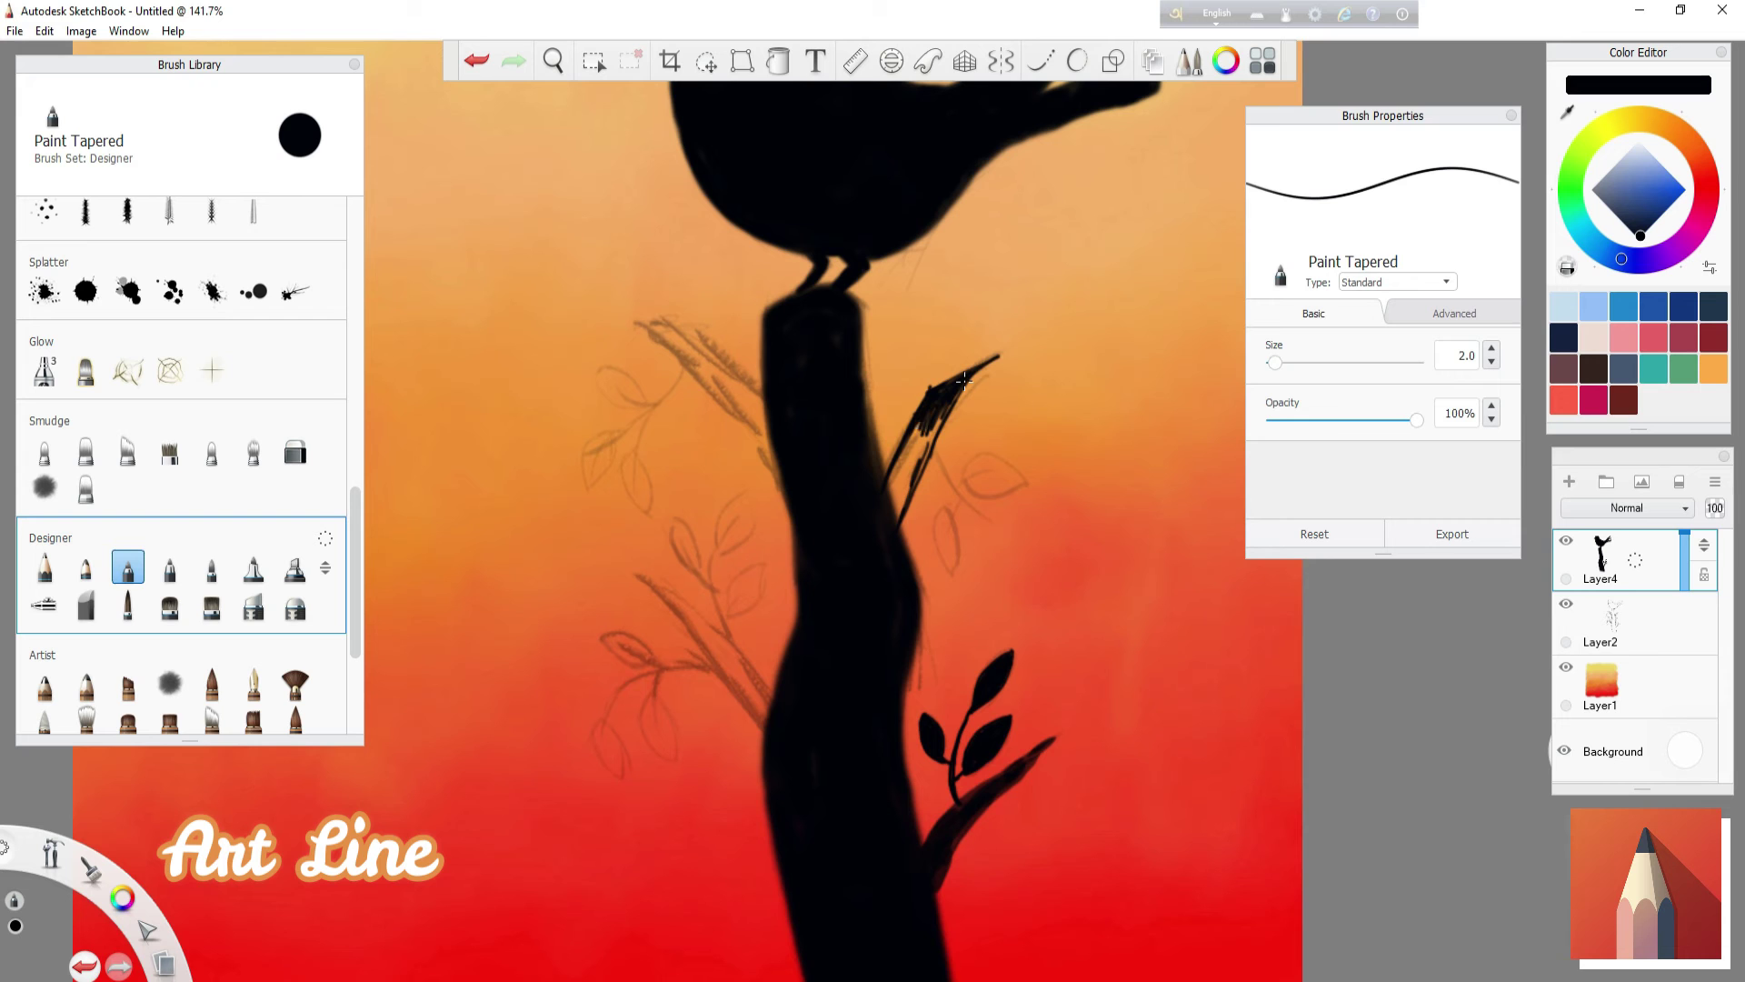
{"action": "left_click_drag", "start_coordinate": [1278, 364], "coordinate": [1285, 364]}
{"action": "left_click_drag", "start_coordinate": [895, 491], "coordinate": [924, 430]}
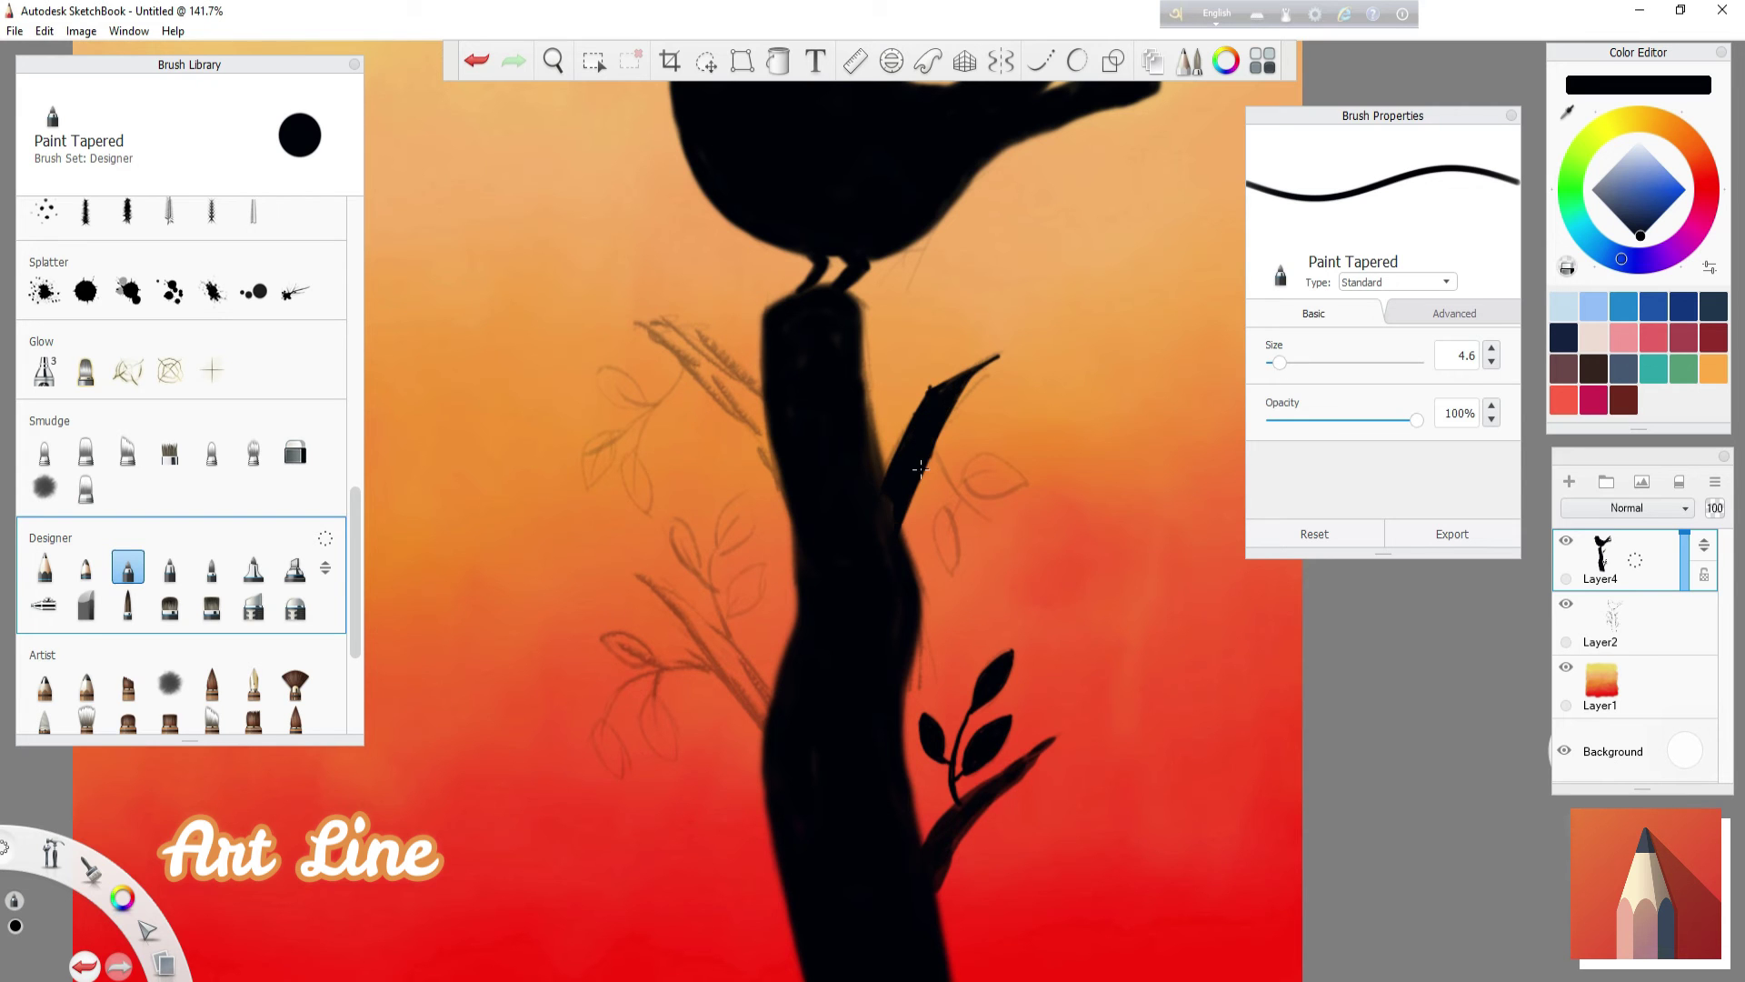
- Add a stem with a black-filled leaf beside the upper-right branch
{"action": "scroll", "coordinate": [908, 458], "scroll_direction": "up", "scroll_amount": 3}
{"action": "key", "text": "ctrl+z"}
{"action": "left_click_drag", "start_coordinate": [906, 391], "coordinate": [998, 513]}
{"action": "left_click_drag", "start_coordinate": [937, 465], "coordinate": [946, 595]}
{"action": "mouse_move", "coordinate": [914, 513]}
{"action": "left_mouse_down"}
{"action": "mouse_move", "coordinate": [924, 479]}
{"action": "mouse_move", "coordinate": [1070, 461]}
{"action": "left_mouse_up"}
{"action": "key", "text": "]"}
{"action": "mouse_move", "coordinate": [968, 478]}
{"action": "left_mouse_down"}
{"action": "mouse_move", "coordinate": [1000, 423]}
{"action": "mouse_move", "coordinate": [1052, 440]}
{"action": "mouse_move", "coordinate": [1230, 383]}
{"action": "left_mouse_up"}
{"action": "key", "text": "["}
{"action": "key", "text": "["}
{"action": "key", "text": "["}
{"action": "key", "text": "]"}
{"action": "key", "text": "]"}
- Draw two long branches and a curved twig reaching into the stump from the left
{"action": "left_click_drag", "start_coordinate": [741, 627], "coordinate": [618, 526]}
{"action": "key", "text": "ctrl+z"}
{"action": "left_click_drag", "start_coordinate": [736, 662], "coordinate": [618, 525]}
{"action": "left_click_drag", "start_coordinate": [822, 777], "coordinate": [618, 525]}
{"action": "key", "text": "]"}
{"action": "mouse_move", "coordinate": [841, 718]}
{"action": "left_mouse_down"}
{"action": "mouse_move", "coordinate": [644, 528]}
{"action": "mouse_move", "coordinate": [744, 658]}
{"action": "mouse_move", "coordinate": [773, 428]}
{"action": "left_mouse_up"}
{"action": "key", "text": "ctrl+z"}
{"action": "left_click_drag", "start_coordinate": [1278, 362], "coordinate": [1273, 362]}
{"action": "left_click_drag", "start_coordinate": [754, 455], "coordinate": [741, 636]}
- Outline several leaves along a new stem and twig on the left side
{"action": "left_click_drag", "start_coordinate": [1280, 362], "coordinate": [1274, 364]}
{"action": "left_click_drag", "start_coordinate": [546, 777], "coordinate": [745, 678]}
{"action": "left_click_drag", "start_coordinate": [764, 628], "coordinate": [741, 491]}
{"action": "mouse_move", "coordinate": [755, 582]}
{"action": "left_mouse_down"}
{"action": "mouse_move", "coordinate": [812, 500]}
{"action": "mouse_move", "coordinate": [780, 389]}
{"action": "left_mouse_up"}
{"action": "left_click_drag", "start_coordinate": [695, 491], "coordinate": [718, 532]}
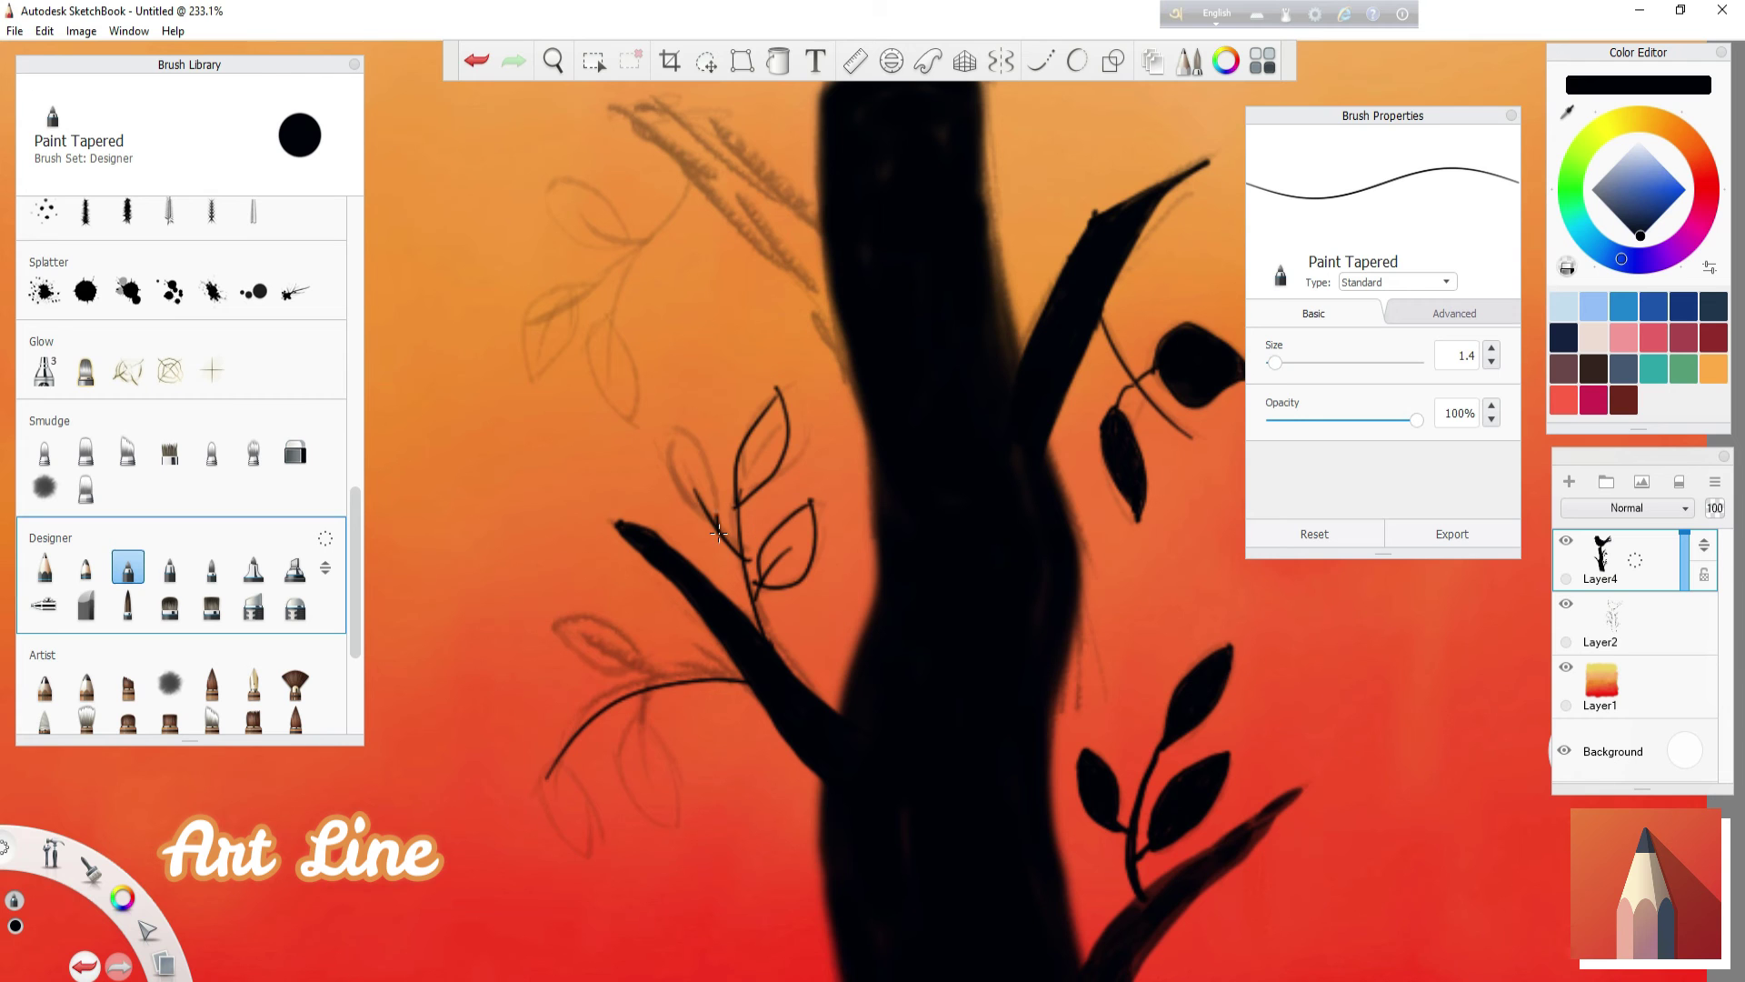
{"action": "left_click_drag", "start_coordinate": [646, 677], "coordinate": [561, 622]}
{"action": "left_click_drag", "start_coordinate": [638, 718], "coordinate": [636, 723]}
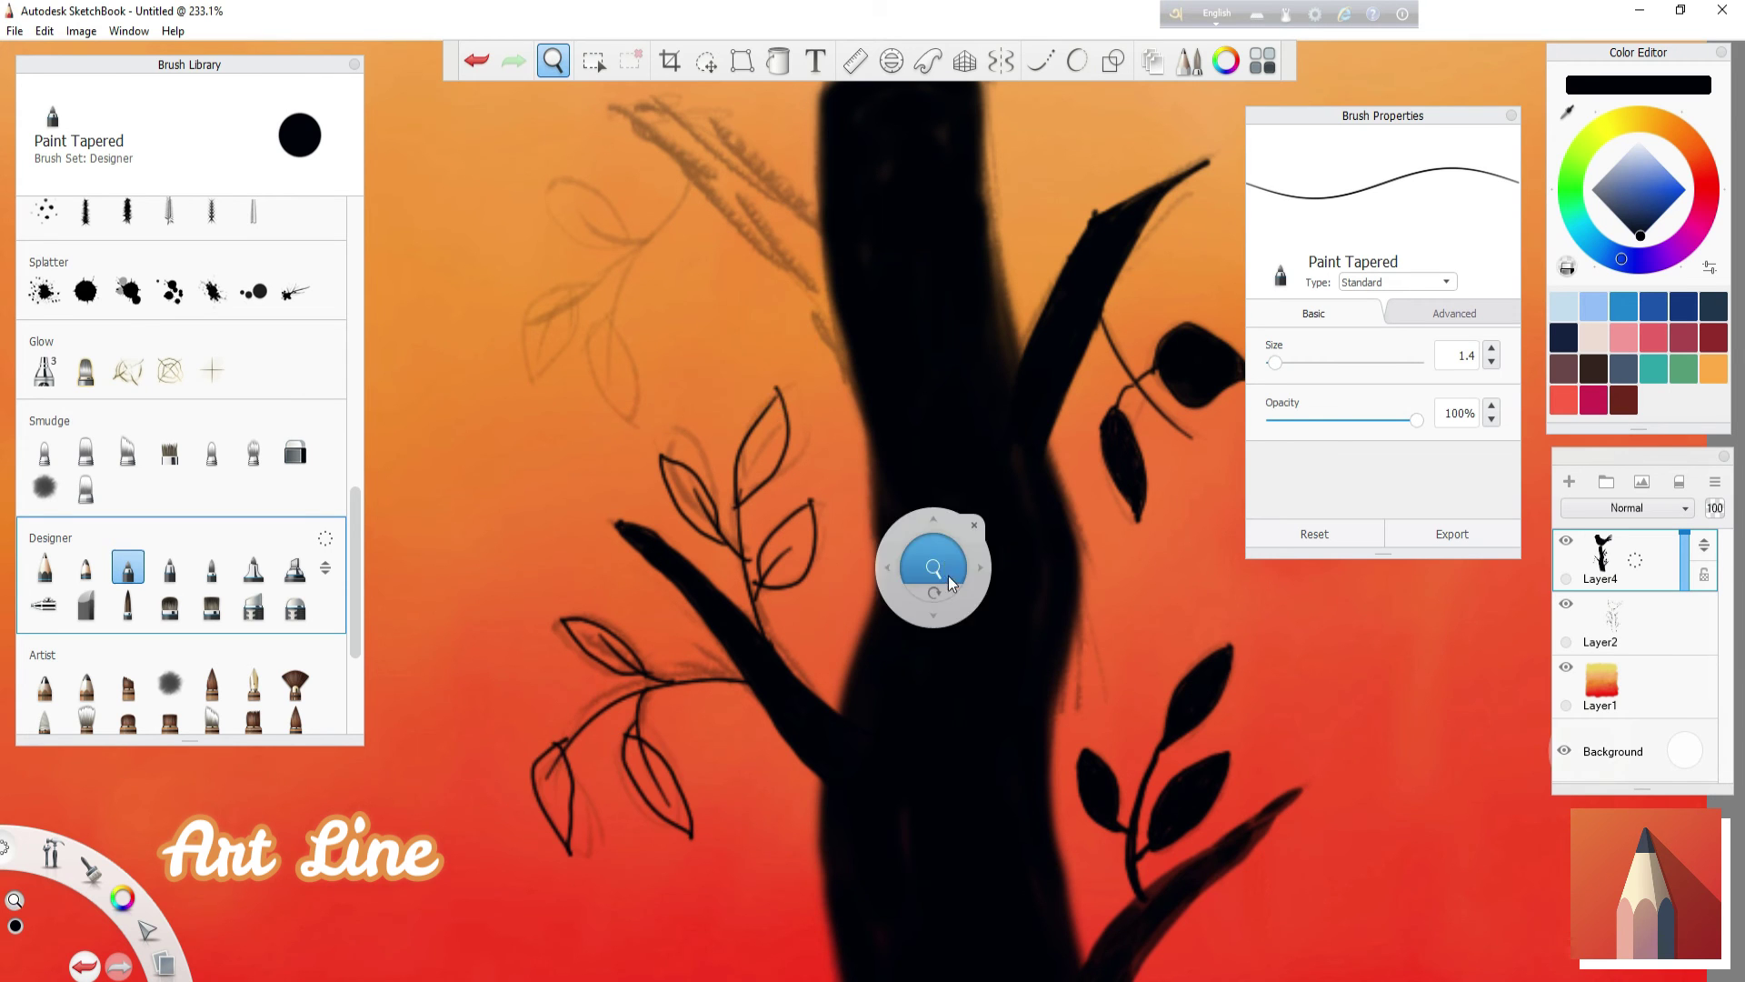
- Paint a thick black branch into the stump with an enlarged brush
{"action": "left_click_drag", "start_coordinate": [947, 576], "coordinate": [958, 670]}
{"action": "left_click_drag", "start_coordinate": [1275, 361], "coordinate": [1282, 363]}
{"action": "left_click_drag", "start_coordinate": [677, 316], "coordinate": [1000, 650]}
{"action": "mouse_move", "coordinate": [718, 304]}
{"action": "left_mouse_down"}
{"action": "mouse_move", "coordinate": [977, 500]}
{"action": "mouse_move", "coordinate": [818, 446]}
{"action": "left_mouse_up"}
{"action": "left_click_drag", "start_coordinate": [773, 359], "coordinate": [982, 550]}
{"action": "left_click_drag", "start_coordinate": [1280, 361], "coordinate": [1277, 362]}
- Add curling twigs and leaf outlines below the branch, filling the hanging and upper-left leaves black
{"action": "mouse_move", "coordinate": [778, 444]}
{"action": "left_mouse_down"}
{"action": "mouse_move", "coordinate": [632, 575]}
{"action": "mouse_move", "coordinate": [693, 661]}
{"action": "left_mouse_up"}
{"action": "left_click_drag", "start_coordinate": [641, 571], "coordinate": [608, 625]}
{"action": "left_click_drag", "start_coordinate": [697, 512], "coordinate": [617, 484]}
{"action": "mouse_move", "coordinate": [601, 581]}
{"action": "left_mouse_down"}
{"action": "mouse_move", "coordinate": [638, 564]}
{"action": "mouse_move", "coordinate": [604, 700]}
{"action": "left_mouse_up"}
{"action": "left_click_drag", "start_coordinate": [688, 611], "coordinate": [723, 736]}
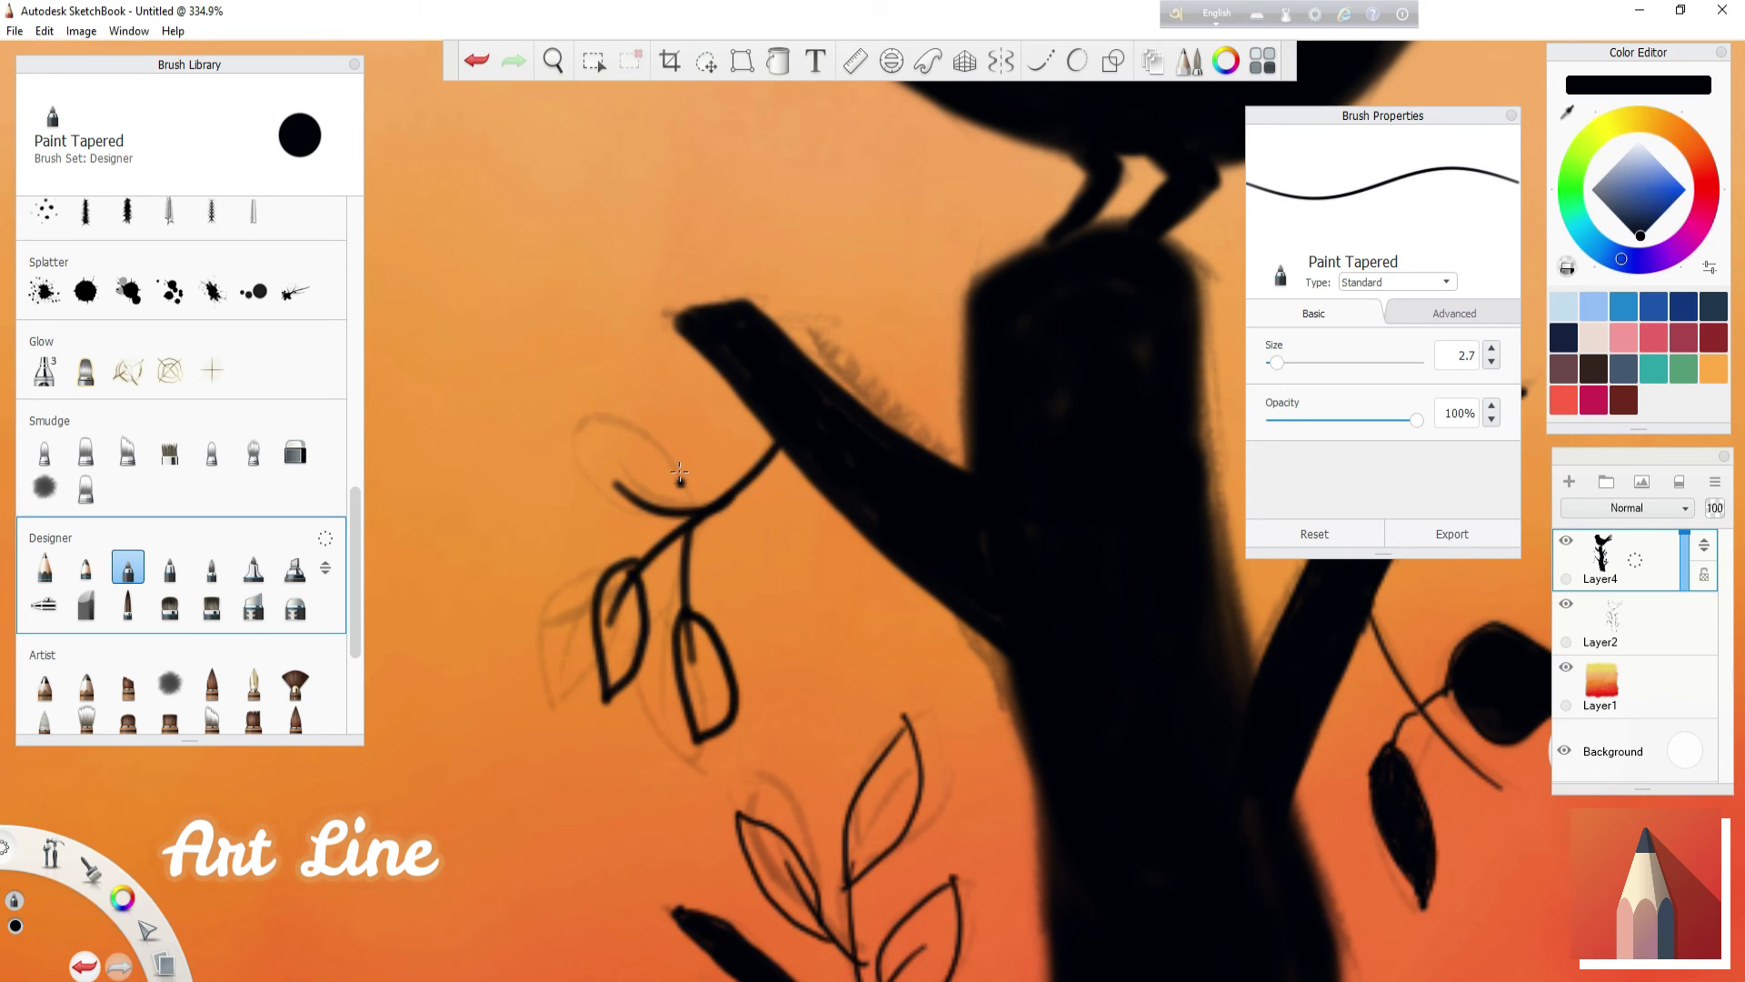
{"action": "left_click_drag", "start_coordinate": [677, 505], "coordinate": [557, 447]}
{"action": "left_click_drag", "start_coordinate": [637, 502], "coordinate": [675, 520]}
{"action": "mouse_move", "coordinate": [691, 627]}
{"action": "left_mouse_down"}
{"action": "mouse_move", "coordinate": [723, 696]}
{"action": "mouse_move", "coordinate": [634, 571]}
{"action": "left_mouse_up"}
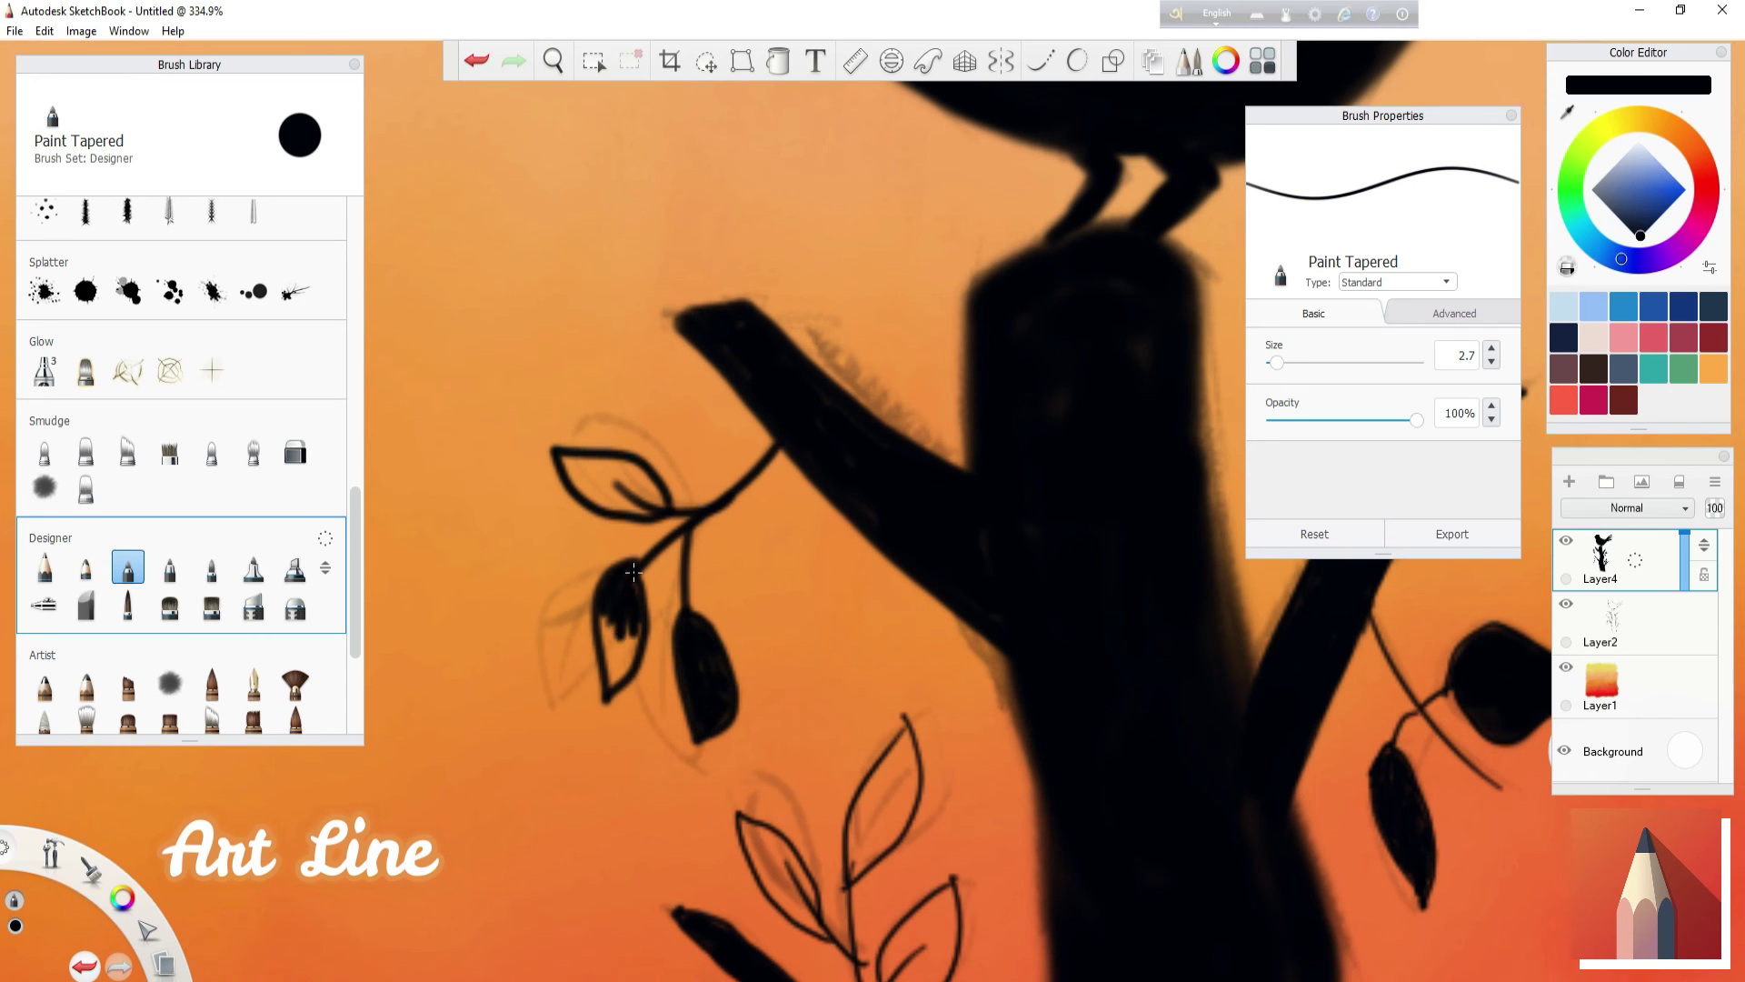
{"action": "mouse_move", "coordinate": [557, 450]}
{"action": "left_mouse_down"}
{"action": "mouse_move", "coordinate": [627, 495]}
{"action": "mouse_move", "coordinate": [563, 459]}
{"action": "left_mouse_up"}
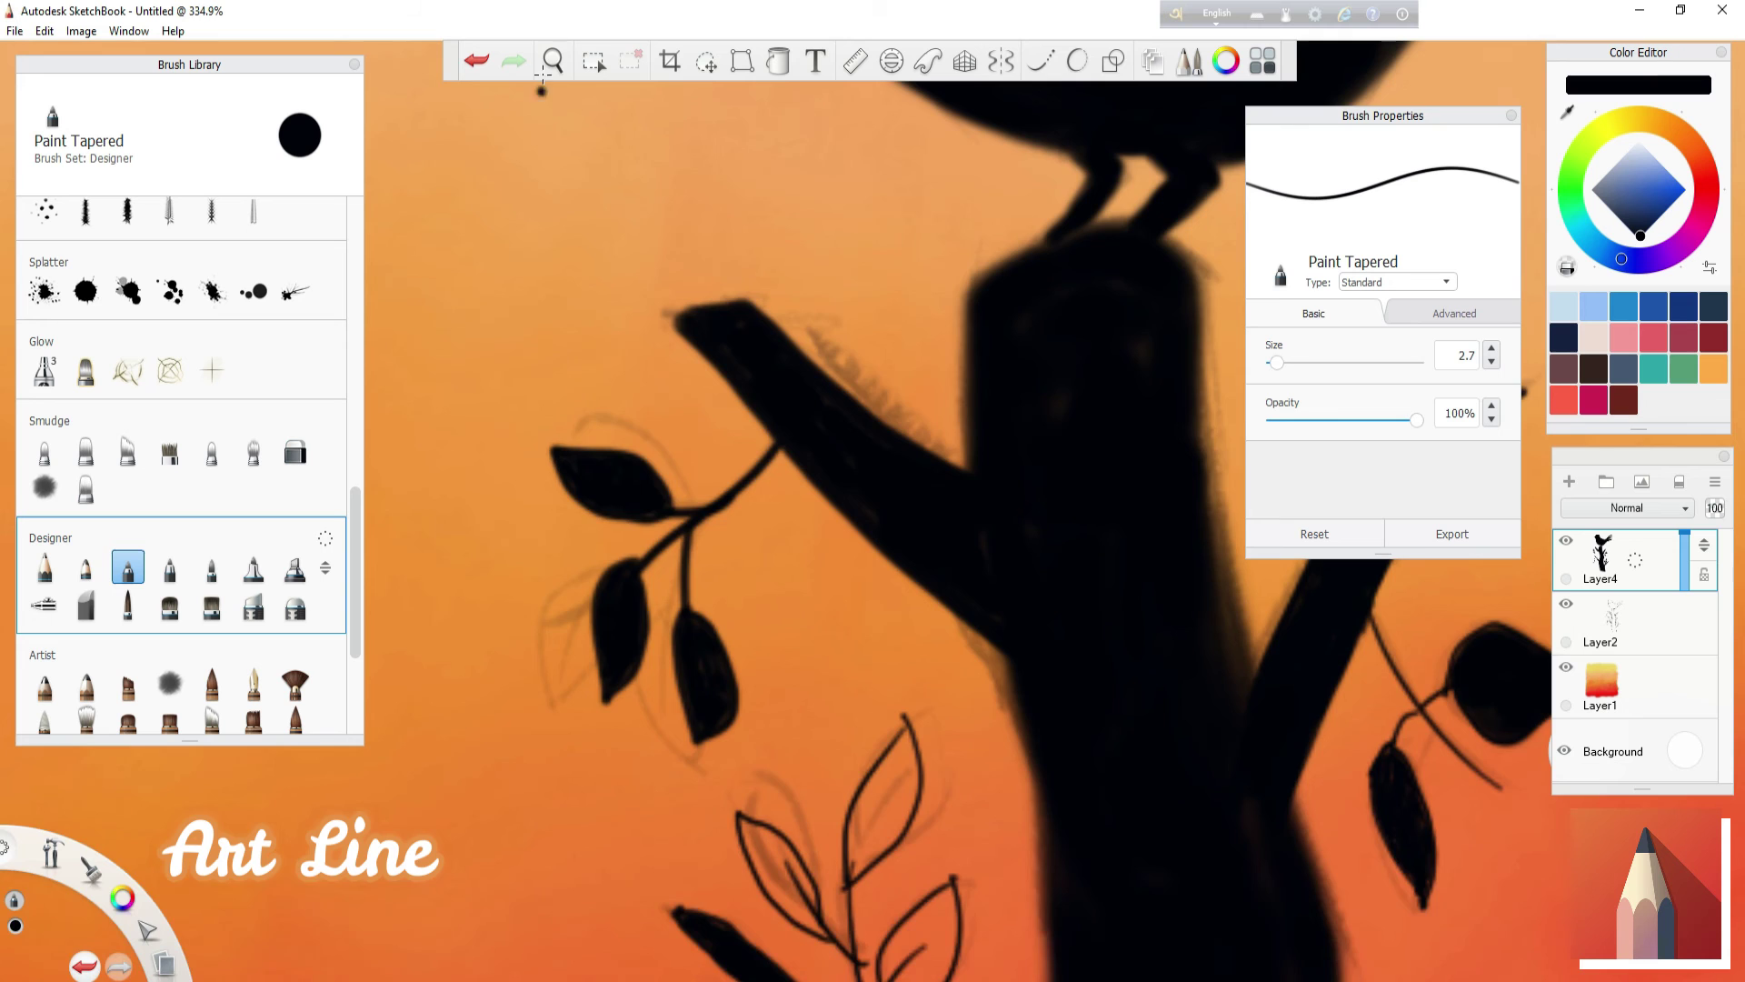
- Fill the outlined leaves on the branches solid black
{"action": "scroll", "coordinate": [1018, 582], "scroll_direction": "down", "scroll_amount": 2}
{"action": "left_click_drag", "start_coordinate": [909, 456], "coordinate": [800, 427]}
{"action": "left_click_drag", "start_coordinate": [832, 368], "coordinate": [782, 504]}
{"action": "left_click_drag", "start_coordinate": [822, 416], "coordinate": [822, 417]}
{"action": "left_click_drag", "start_coordinate": [814, 591], "coordinate": [846, 542]}
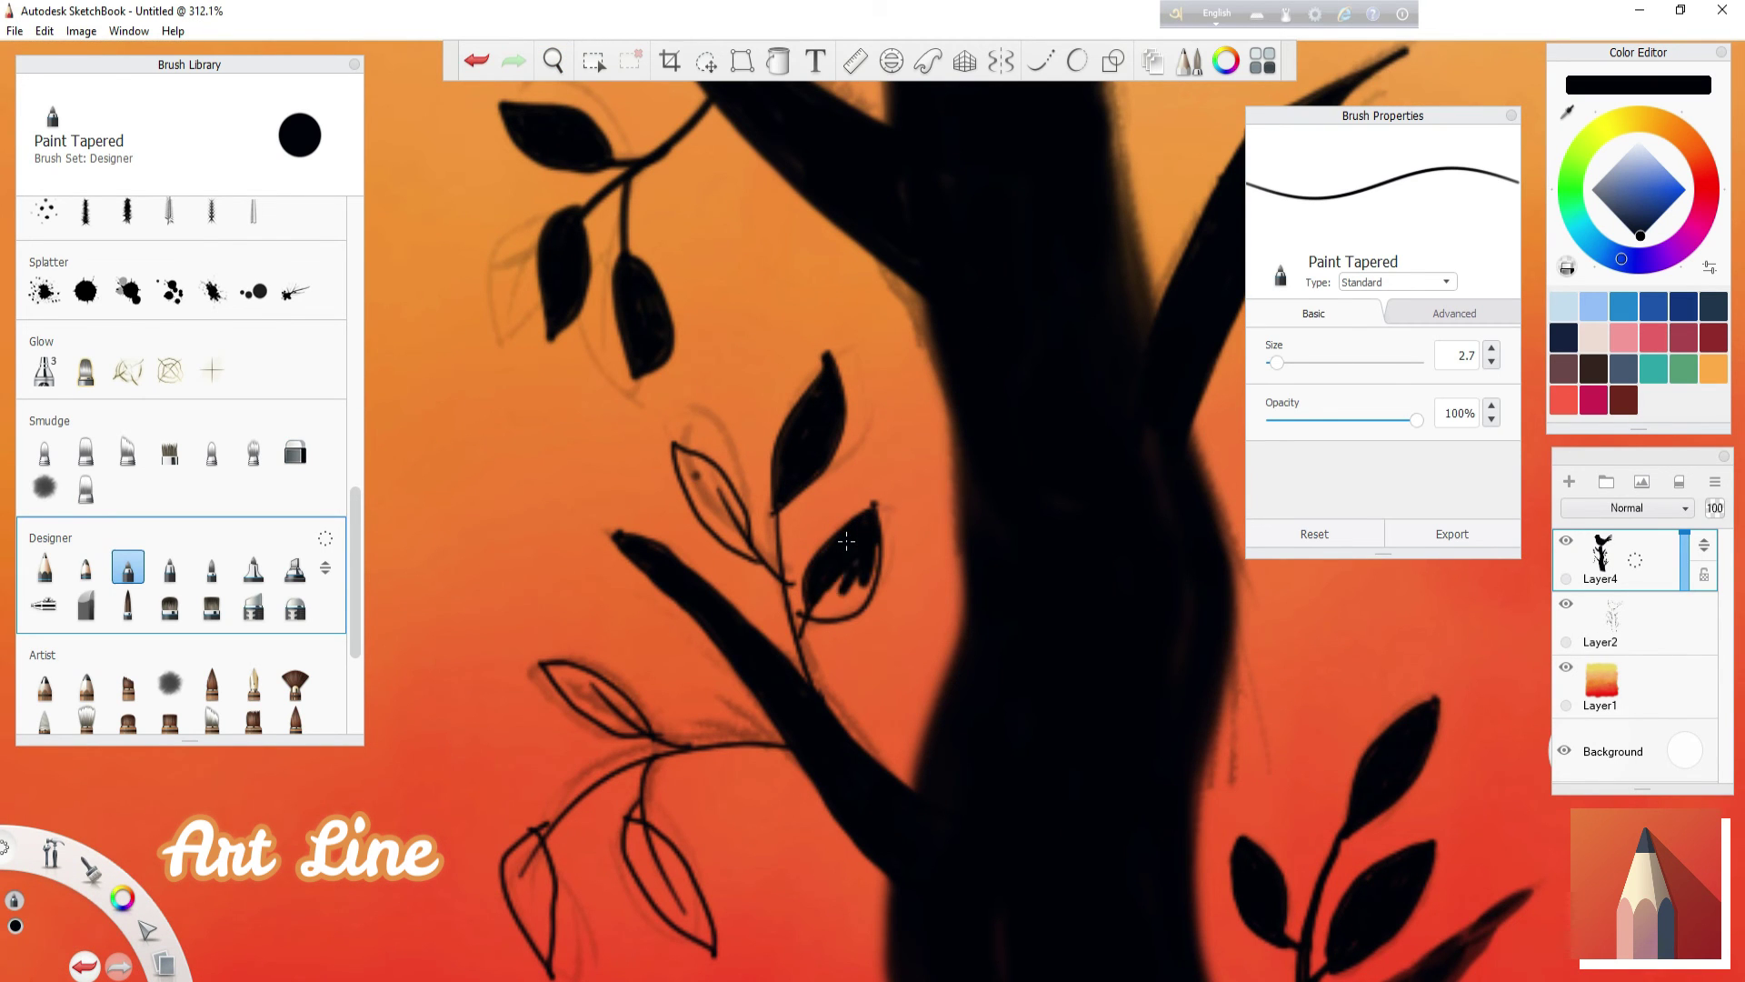
{"action": "left_click_drag", "start_coordinate": [692, 470], "coordinate": [727, 532]}
- Fill the remaining left-branch leaves black, redoing the right leaf's fill
{"action": "left_click_drag", "start_coordinate": [864, 506], "coordinate": [517, 352]}
{"action": "left_click_drag", "start_coordinate": [662, 561], "coordinate": [632, 558]}
{"action": "mouse_move", "coordinate": [498, 574]}
{"action": "left_mouse_down"}
{"action": "mouse_move", "coordinate": [482, 627]}
{"action": "mouse_move", "coordinate": [509, 654]}
{"action": "mouse_move", "coordinate": [477, 691]}
{"action": "mouse_move", "coordinate": [510, 709]}
{"action": "left_mouse_up"}
{"action": "key", "text": "ctrl+z"}
{"action": "key", "text": "ctrl+z"}
{"action": "key", "text": "ctrl+z"}
{"action": "mouse_move", "coordinate": [653, 559]}
{"action": "left_mouse_down"}
{"action": "mouse_move", "coordinate": [700, 673]}
{"action": "mouse_move", "coordinate": [670, 611]}
{"action": "left_mouse_up"}
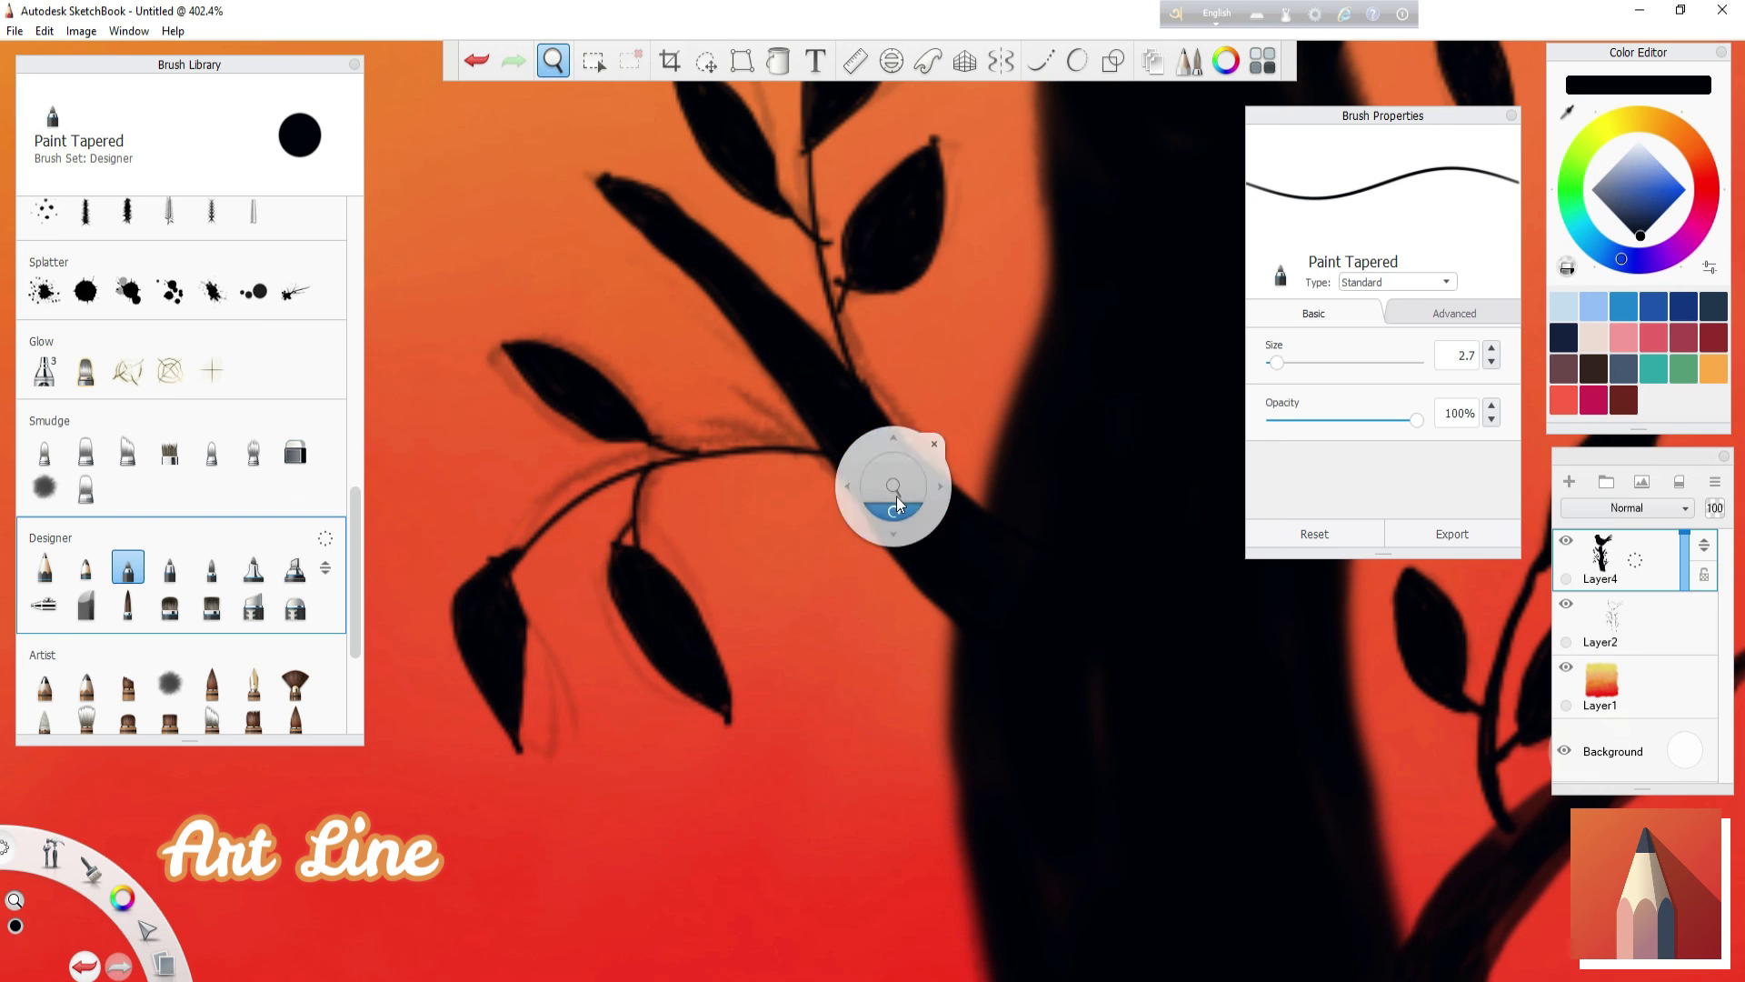
{"action": "left_click_drag", "start_coordinate": [896, 497], "coordinate": [1046, 811]}
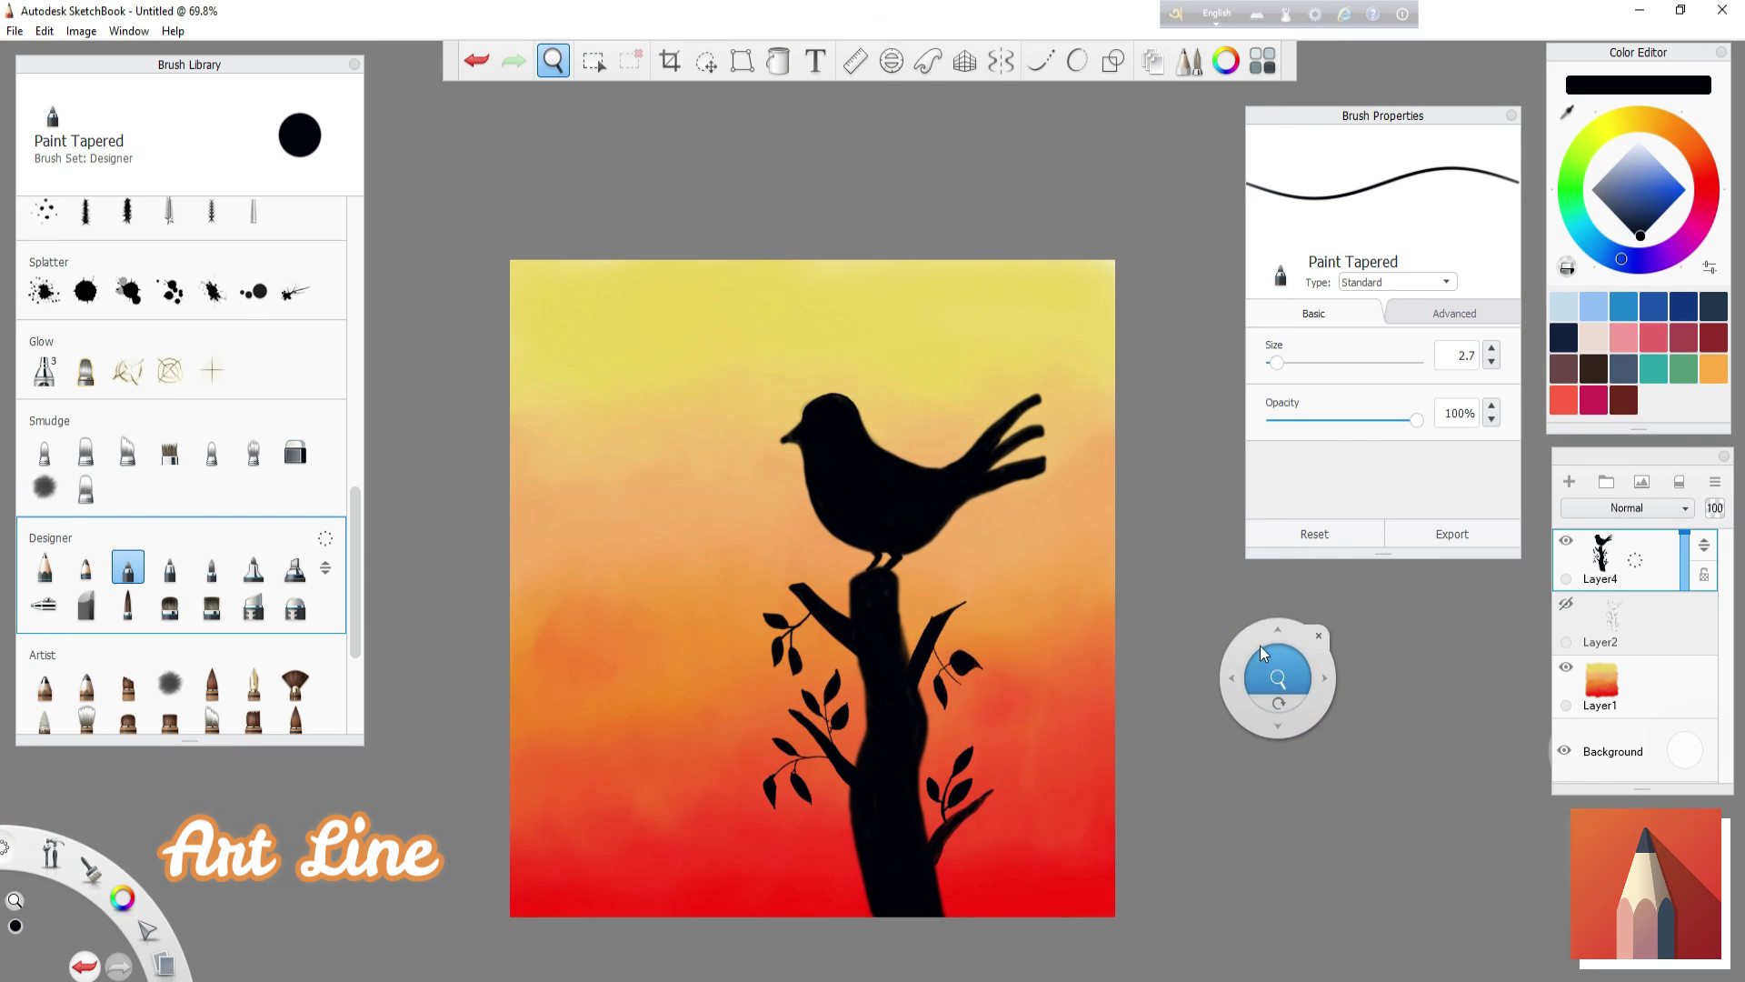
- Try a round bristle paint brush with test dabs on the canvas, then undo them
{"action": "key", "text": "b"}
{"action": "scroll", "coordinate": [181, 455], "scroll_direction": "up", "scroll_amount": 5}
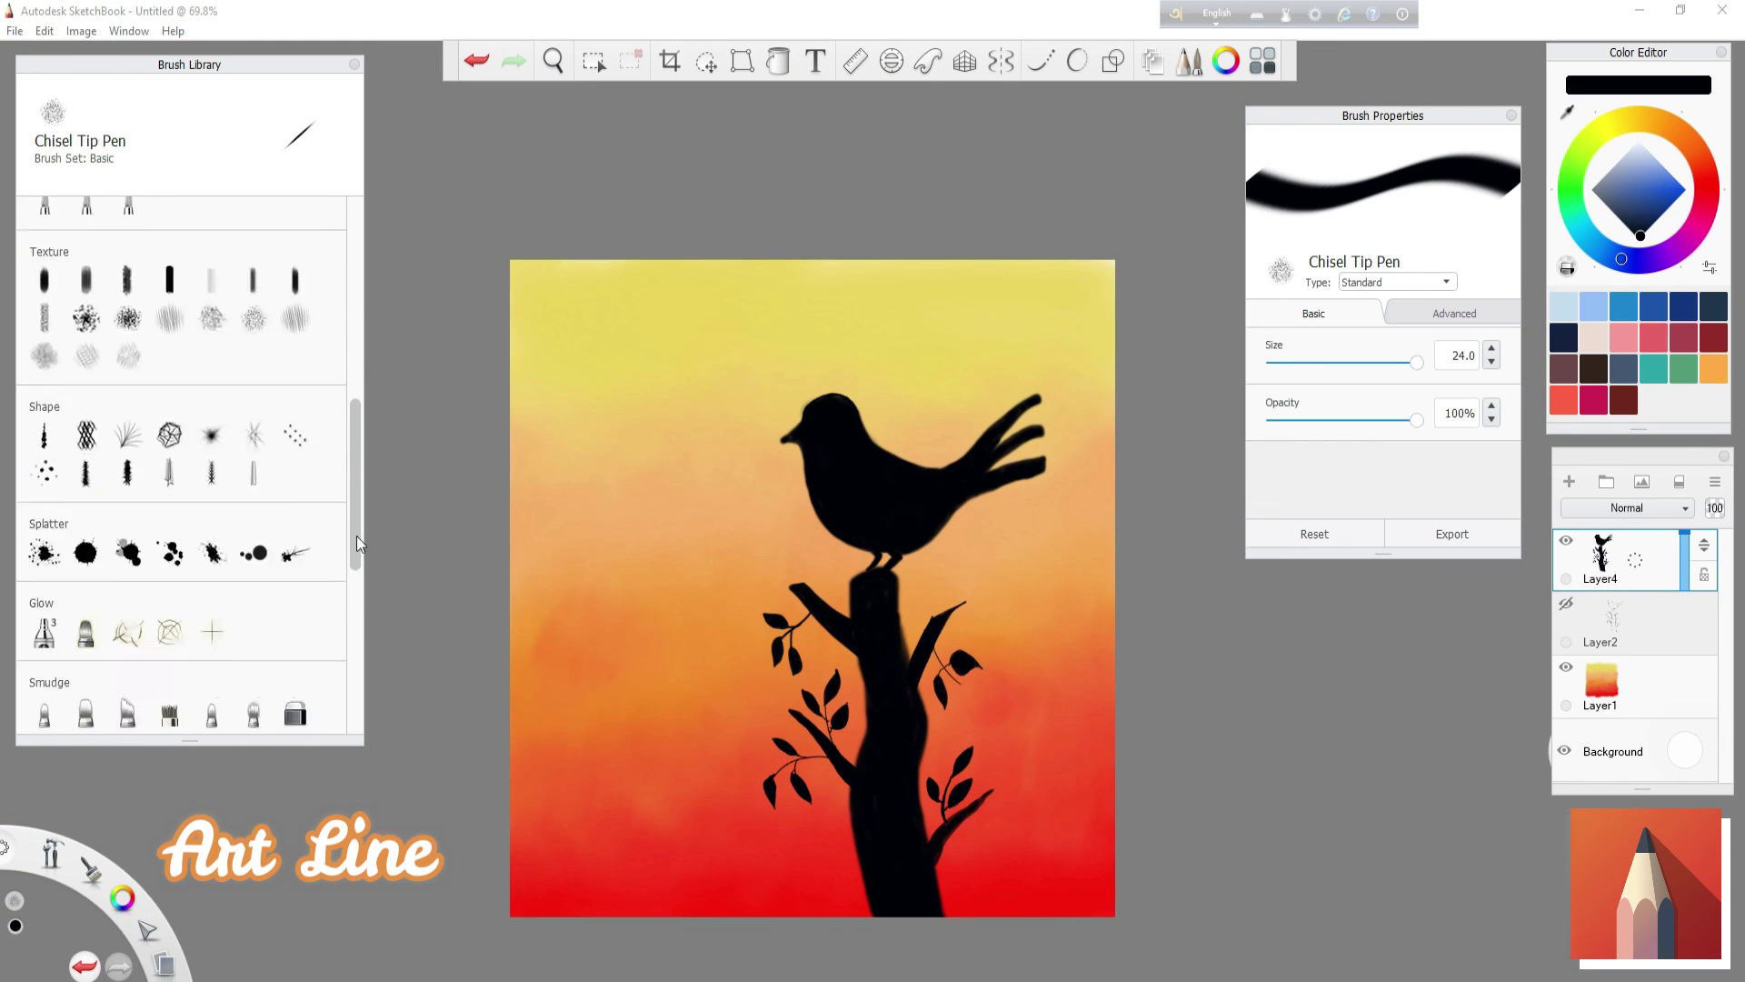
{"action": "left_click", "coordinate": [128, 479]}
{"action": "left_click", "coordinate": [252, 401]}
{"action": "key", "text": "ctrl+z"}
{"action": "left_click", "coordinate": [523, 282]}
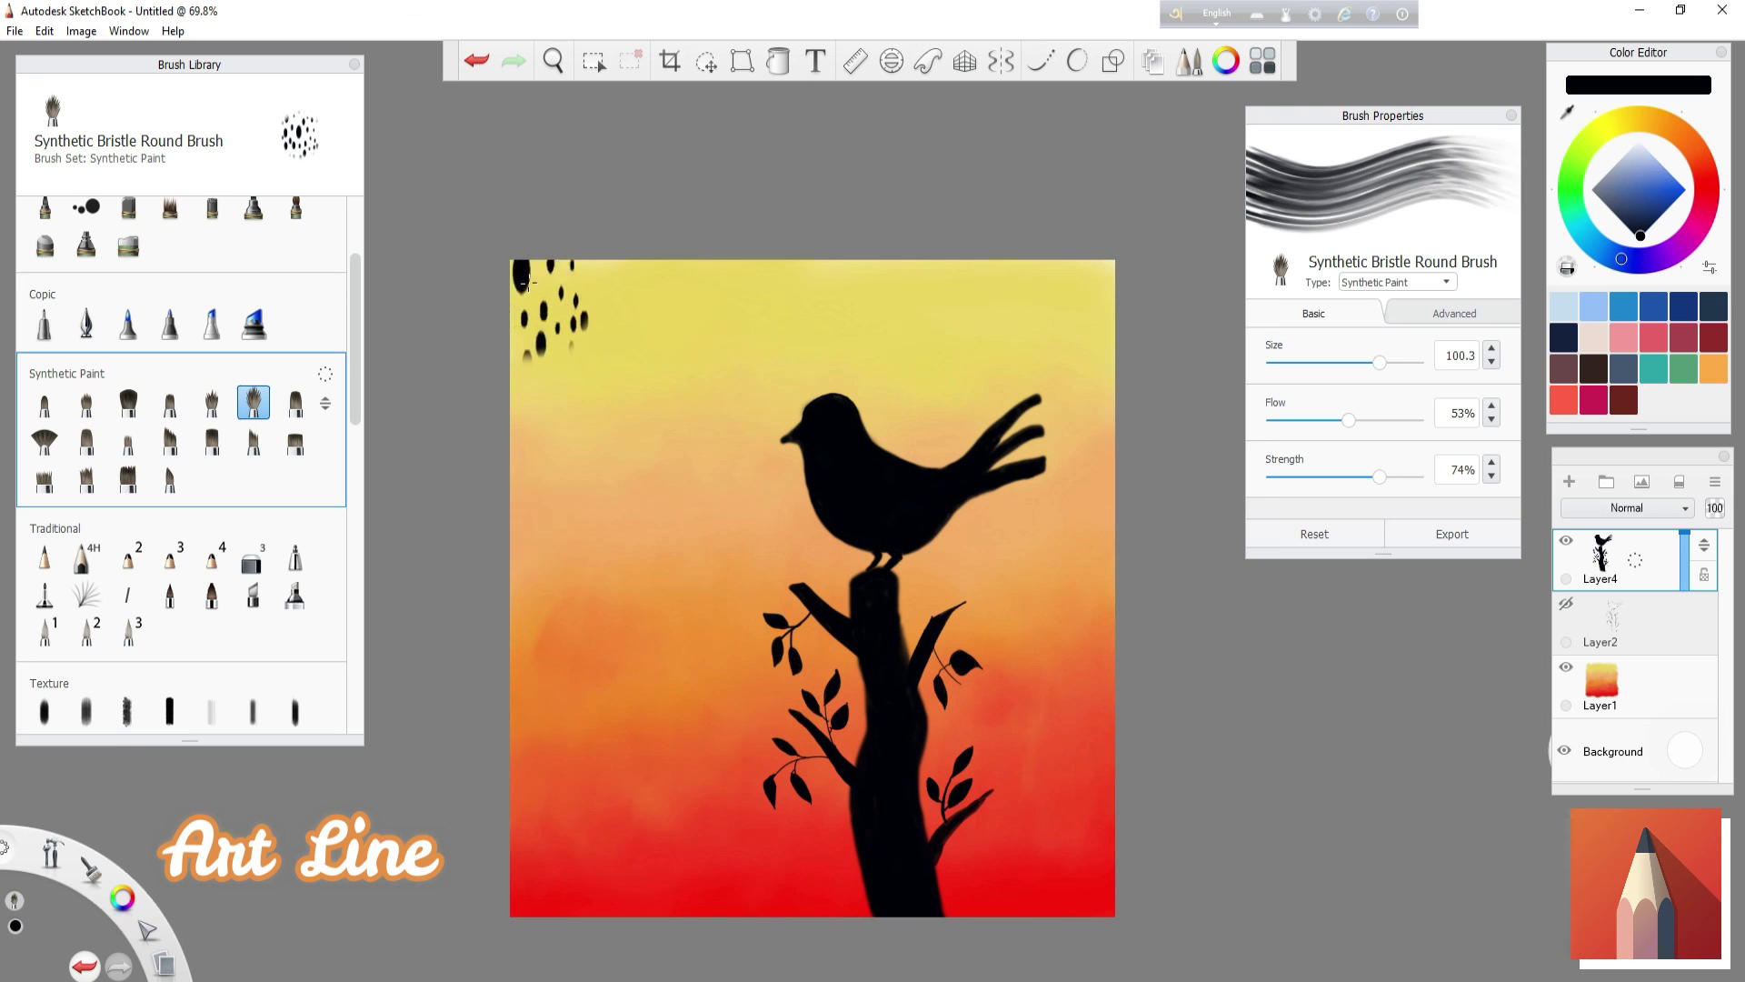
{"action": "left_click", "coordinate": [1087, 537]}
{"action": "key", "text": "ctrl+z"}
{"action": "key", "text": "ctrl+z"}
- Write the signature initial at the lower right corner with the Copic Drawing Pen F
{"action": "key", "text": "b"}
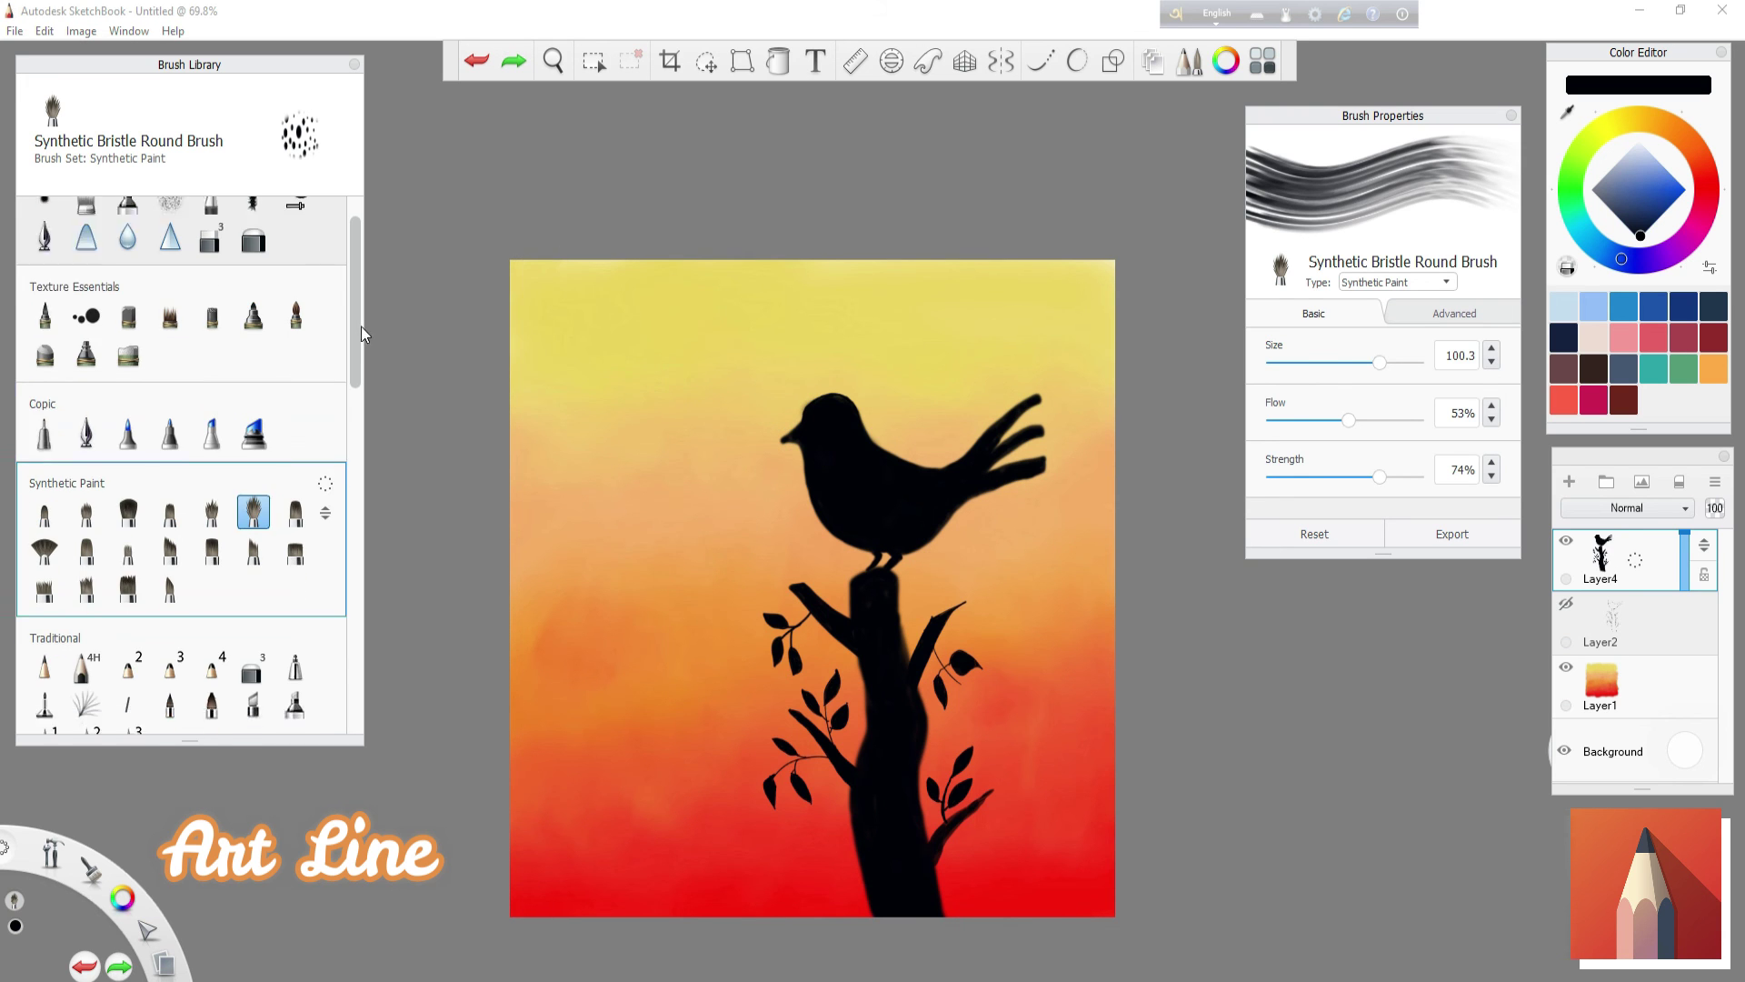
{"action": "left_click", "coordinate": [553, 61]}
{"action": "mouse_move", "coordinate": [1143, 462]}
{"action": "left_mouse_down"}
{"action": "mouse_move", "coordinate": [1096, 507]}
{"action": "mouse_move", "coordinate": [1164, 97]}
{"action": "left_mouse_up"}
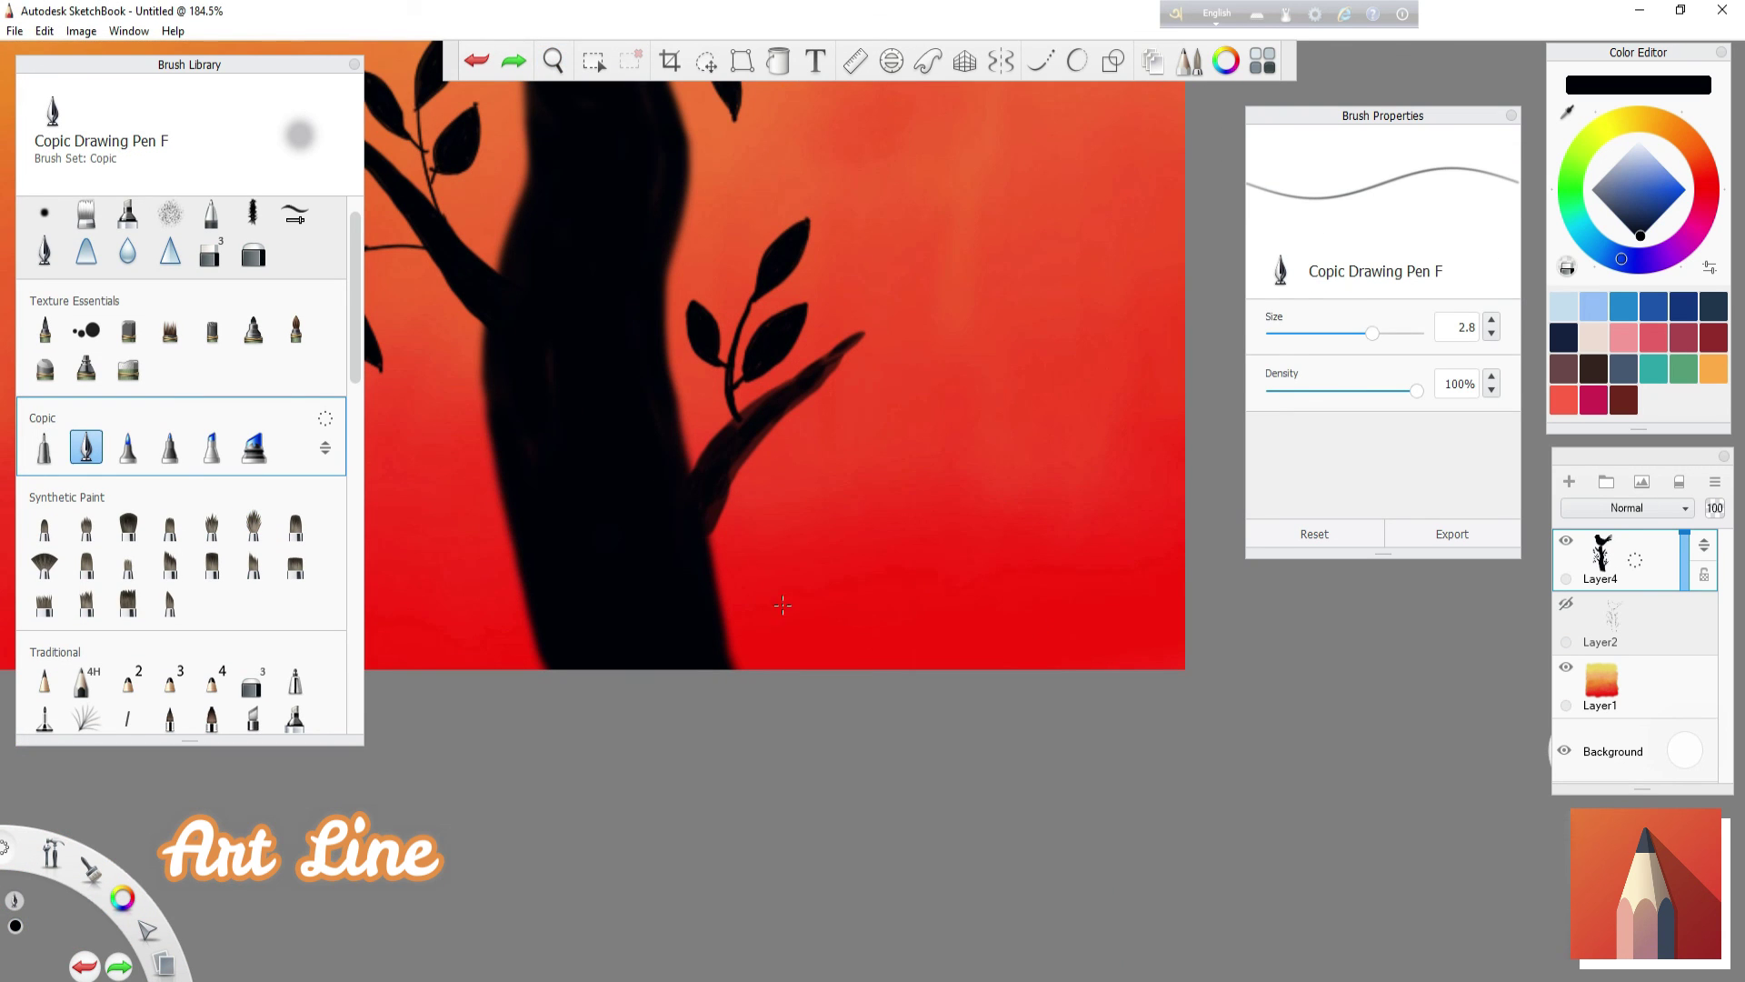
{"action": "key", "text": "ctrl+z"}
{"action": "left_click", "coordinate": [830, 588]}
{"action": "mouse_move", "coordinate": [800, 527]}
{"action": "left_mouse_down"}
{"action": "mouse_move", "coordinate": [813, 607]}
{"action": "mouse_move", "coordinate": [987, 596]}
{"action": "mouse_move", "coordinate": [793, 624]}
{"action": "left_mouse_up"}
{"action": "key", "text": "ctrl+z"}
{"action": "key", "text": "ctrl+z"}
{"action": "key", "text": "ctrl+z"}
{"action": "key", "text": "ctrl+z"}
{"action": "key", "text": "space"}
{"action": "mouse_move", "coordinate": [941, 487]}
{"action": "left_mouse_down"}
{"action": "mouse_move", "coordinate": [1180, 870]}
{"action": "mouse_move", "coordinate": [1251, 916]}
{"action": "left_mouse_up"}
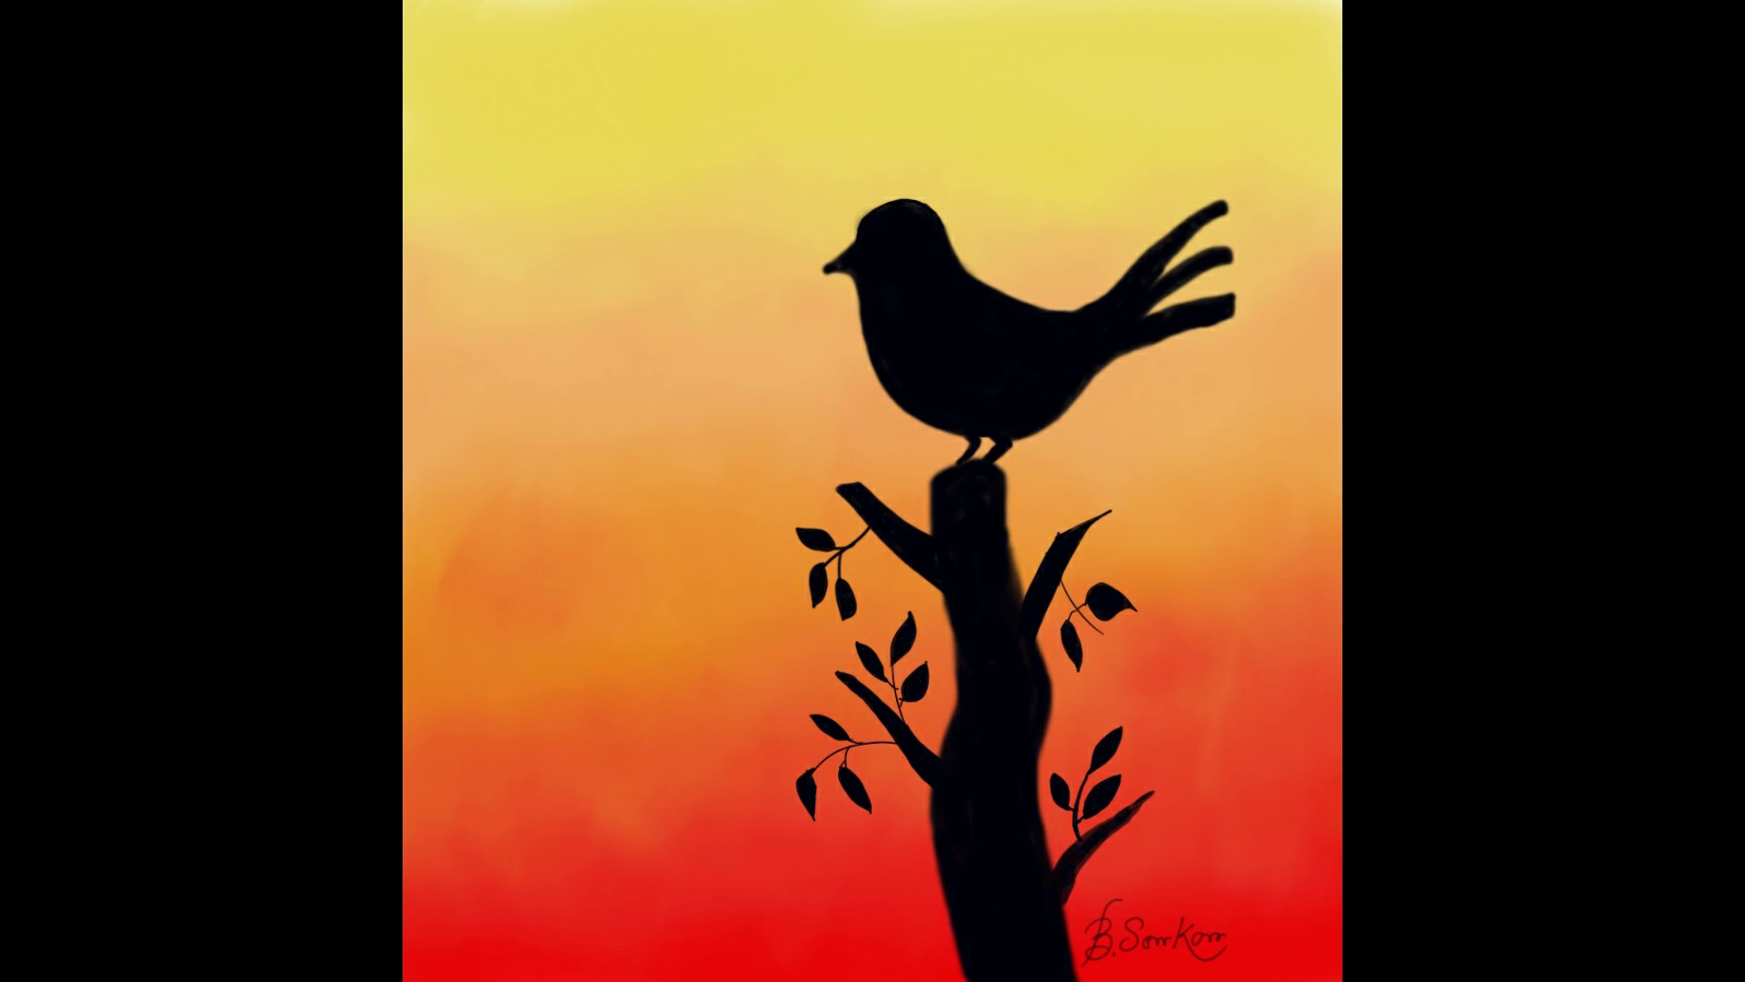